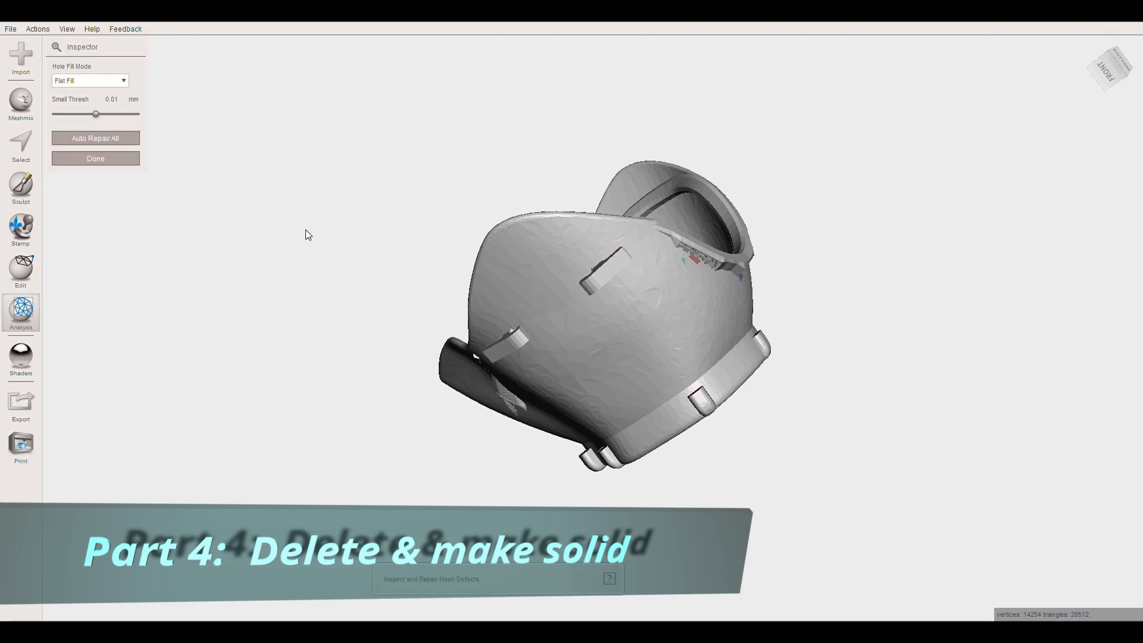
Close the Inspector and try Make Solid with the Fast solid type on the mask mesh, then discard the result.
left_click(111, 159)
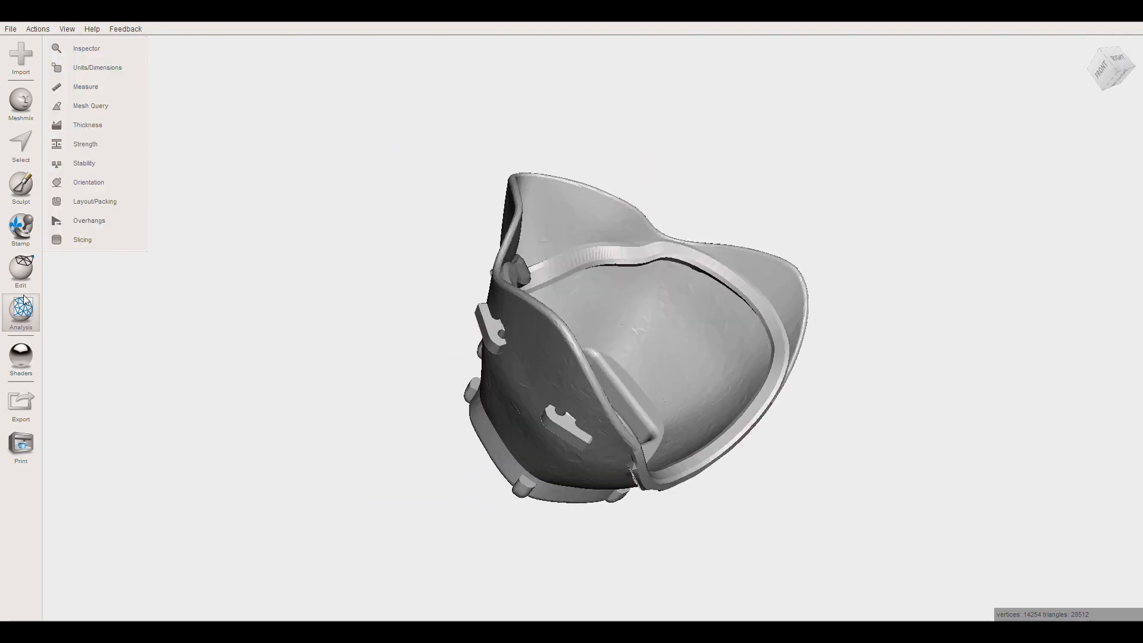
left_click(25, 275)
left_click(98, 206)
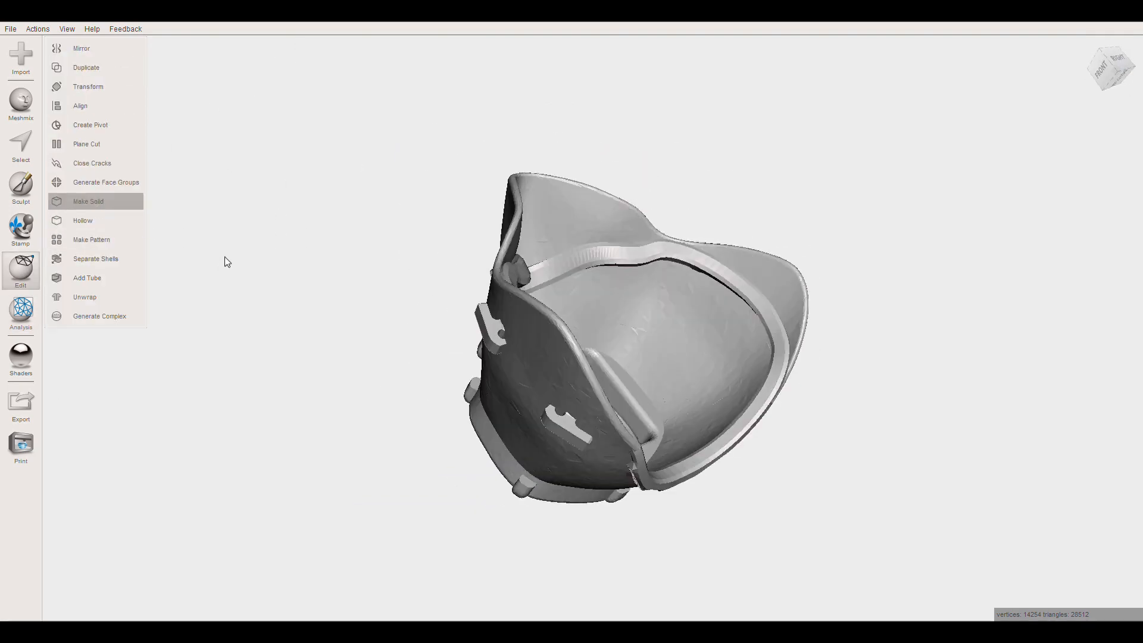
left_click(89, 80)
left_click(72, 113)
right_click_drag(416, 322, 722, 426)
scroll(539, 337, "up", 3)
scroll(722, 426, "up", 3)
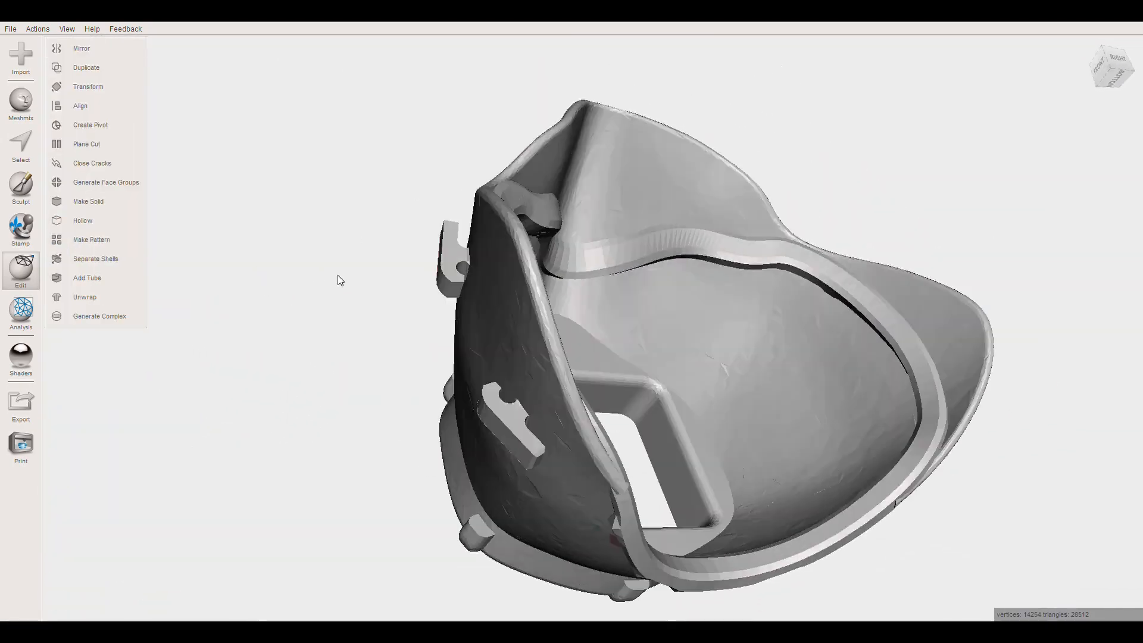
right_click_drag(337, 278, 516, 301)
right_click_drag(146, 236, 70, 226)
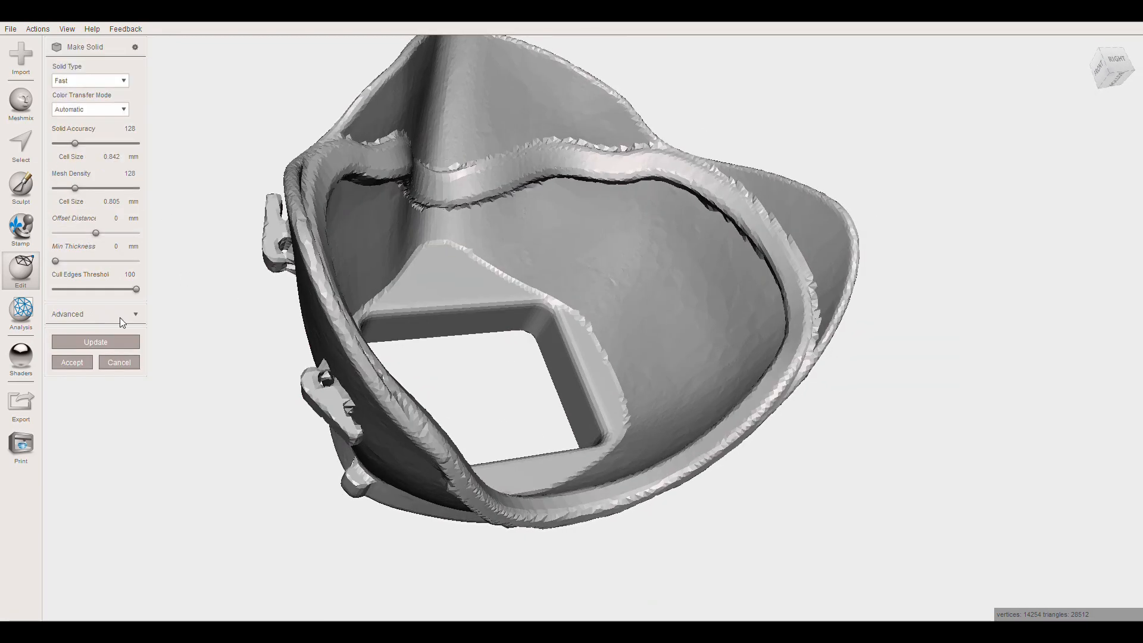
right_click_drag(164, 210, 269, 379)
key("Escape")
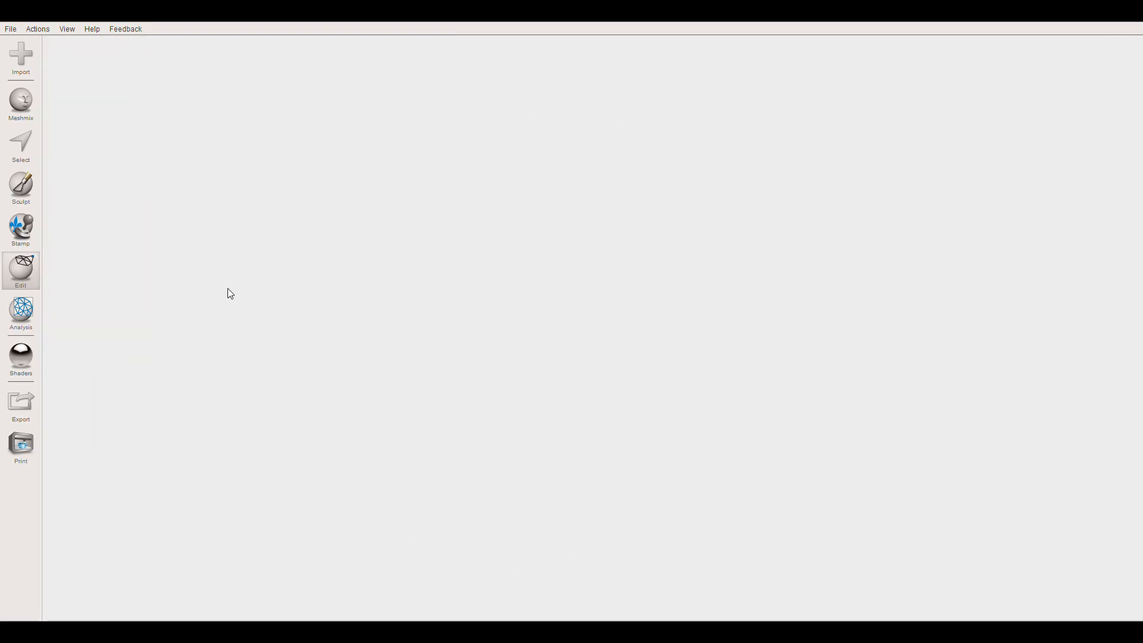
right_click_drag(387, 291, 506, 223)
left_click(119, 363)
Brush-select the shell faces beside the gap along the mask's inner rim, reducing the brush size to 9, and delete them.
mouse_move(255, 357)
right_mouse_down()
mouse_move(402, 352)
mouse_move(641, 248)
mouse_move(568, 223)
mouse_move(605, 267)
mouse_move(594, 157)
mouse_move(533, 267)
mouse_move(511, 215)
mouse_move(555, 191)
right_mouse_up()
key("s")
scroll(605, 267, "up", 5)
scroll(594, 157, "up", 3)
scroll(559, 222, "up", 4)
left_click(559, 223)
mouse_move(477, 345)
left_mouse_down()
mouse_move(563, 350)
mouse_move(339, 327)
mouse_move(231, 293)
left_mouse_up()
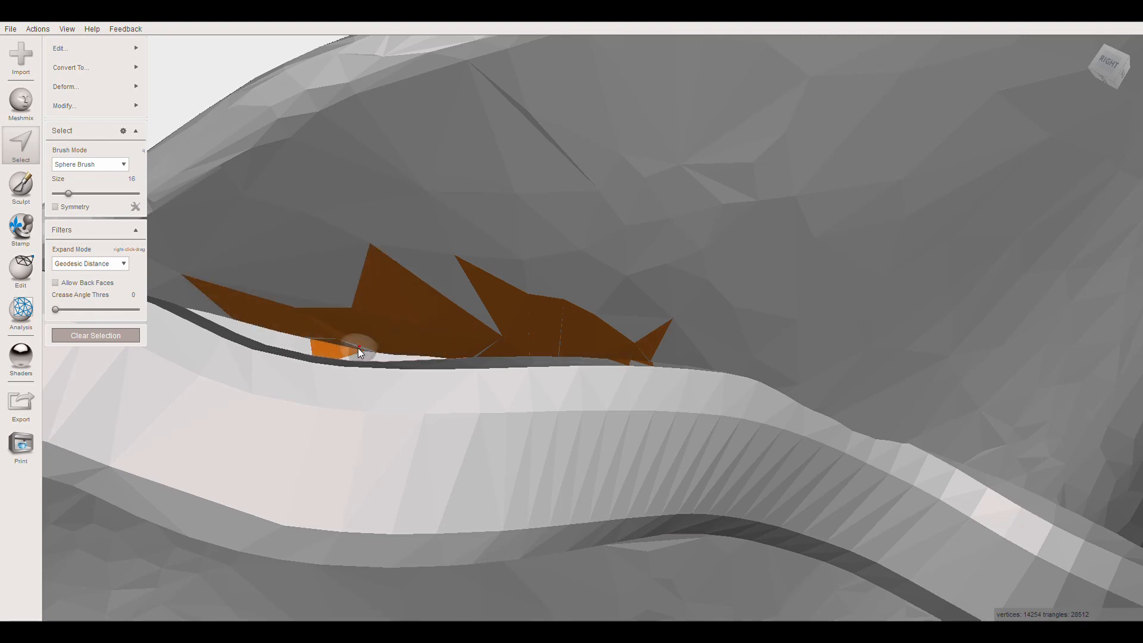
scroll(369, 327, "up", 2)
left_click(69, 193)
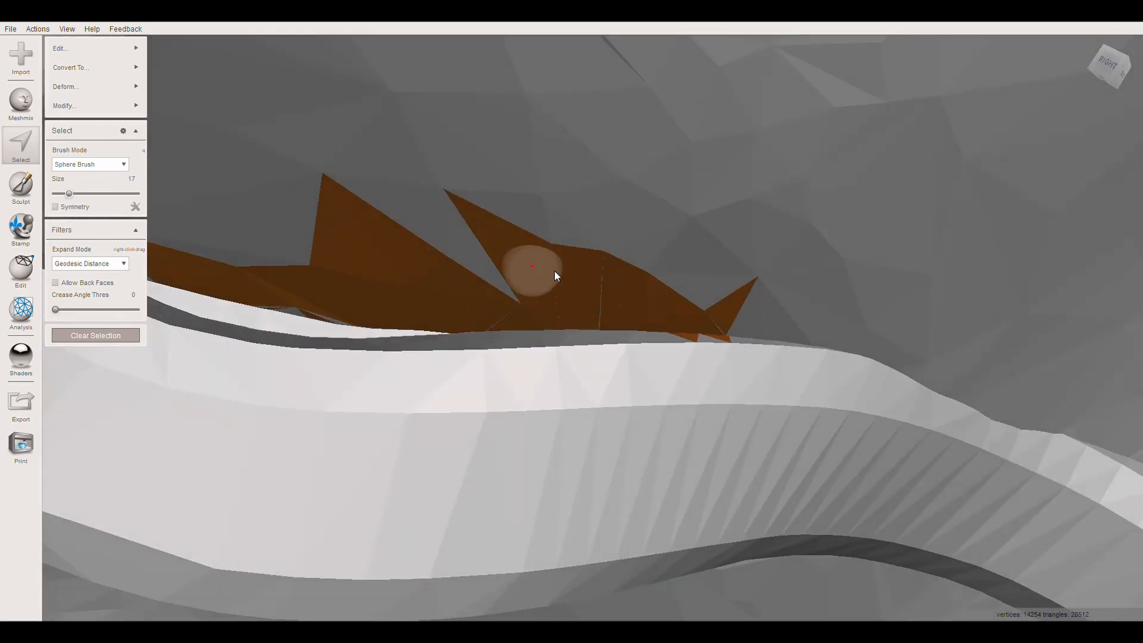
scroll(365, 341, "down", 4)
right_click_drag(365, 341, 356, 367)
key("o")
key("Delete")
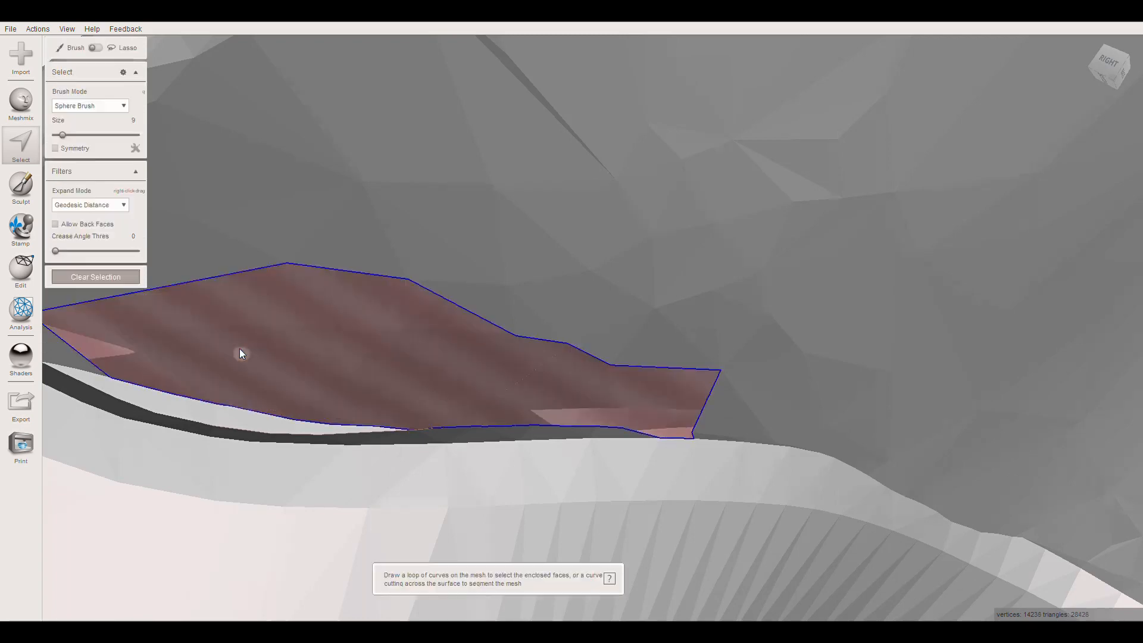
Extend the opening by selecting and deleting the next patch of outer-layer shell faces along the inner rim.
scroll(240, 348, "down", 2)
right_click_drag(427, 275, 488, 282)
scroll(488, 282, "up", 3)
mouse_move(488, 282)
left_mouse_down()
mouse_move(612, 324)
mouse_move(693, 369)
mouse_move(584, 321)
mouse_move(497, 209)
mouse_move(833, 398)
mouse_move(863, 373)
left_mouse_up()
key("Delete")
Paint the shell faces where the inner rim curves down beside the opening and delete them.
right_click_drag(862, 370, 836, 360)
mouse_move(561, 308)
left_mouse_down()
mouse_move(608, 314)
mouse_move(755, 378)
mouse_move(701, 369)
mouse_move(767, 371)
left_mouse_up()
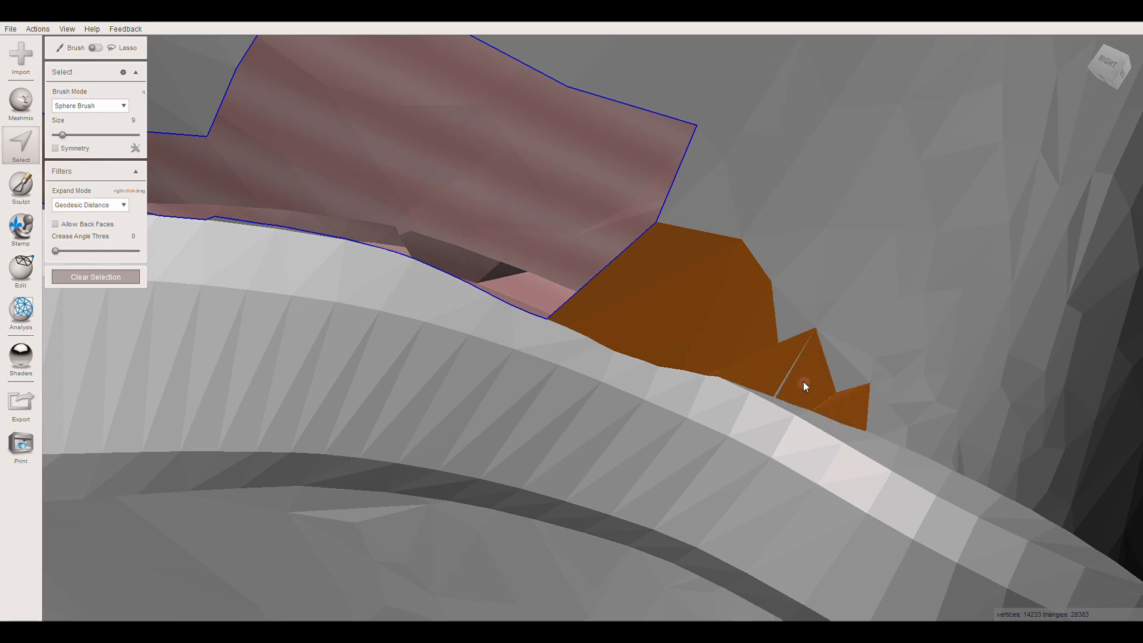
right_click_drag(768, 371, 656, 321)
left_click_drag(656, 320, 885, 420)
mouse_move(885, 421)
right_mouse_down()
mouse_move(659, 377)
mouse_move(518, 333)
right_mouse_up()
left_click_drag(595, 334, 599, 358)
right_click_drag(599, 358, 559, 284)
mouse_move(559, 285)
left_mouse_down()
mouse_move(414, 211)
mouse_move(528, 234)
mouse_move(454, 183)
left_mouse_up()
key("Delete")
Select the shell faces directly above the rim through the mask's central bend and delete them.
right_click_drag(670, 310, 619, 370)
left_click_drag(613, 384, 578, 399)
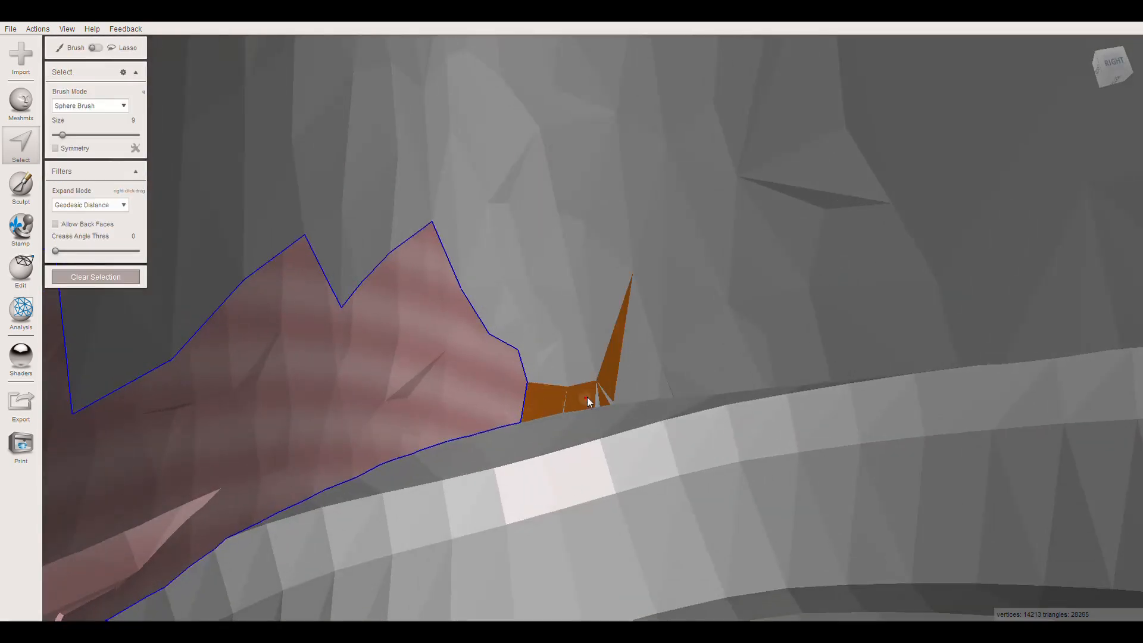
right_click_drag(578, 403, 548, 437)
left_click_drag(548, 436, 685, 418)
right_click_drag(754, 411, 525, 459)
mouse_move(525, 459)
left_mouse_down()
mouse_move(821, 427)
mouse_move(1064, 355)
mouse_move(615, 370)
mouse_move(327, 409)
mouse_move(224, 457)
left_mouse_up()
key("Delete")
key("Delete")
Select and delete the strip of shell faces above the ribbed section of the inner rim.
mouse_move(884, 370)
right_mouse_down()
mouse_move(519, 362)
mouse_move(455, 402)
right_mouse_up()
mouse_move(455, 402)
left_mouse_down()
mouse_move(299, 436)
mouse_move(466, 381)
mouse_move(405, 384)
left_mouse_up()
middle_click_drag(405, 384, 616, 272)
left_click_drag(617, 272, 819, 281)
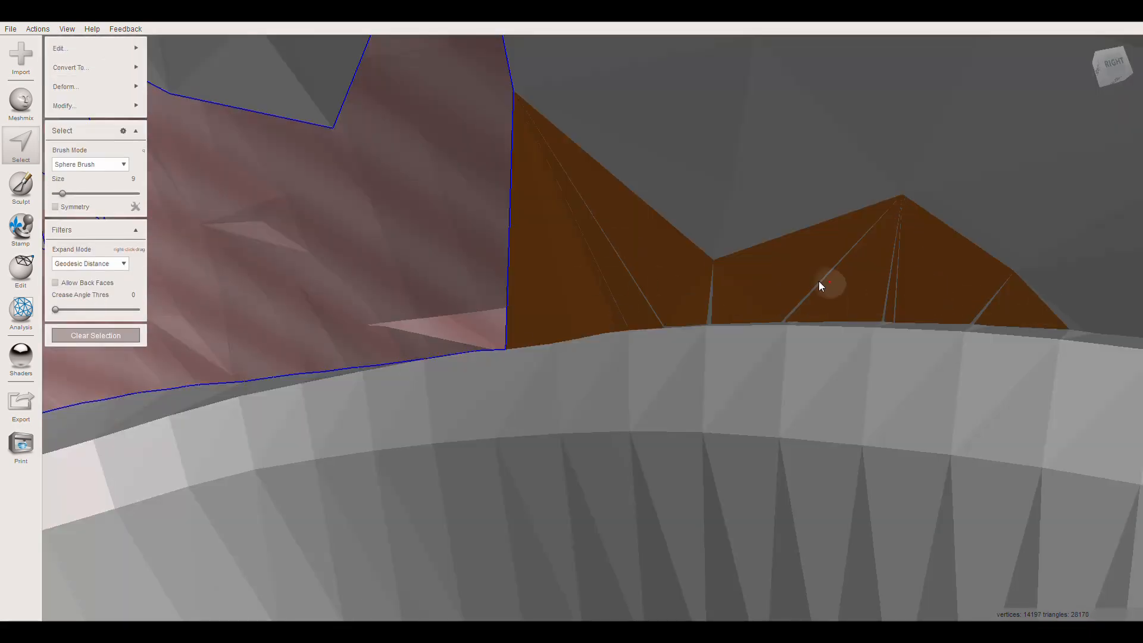
middle_click_drag(819, 281, 698, 313)
scroll(697, 312, "down", 2)
mouse_move(697, 312)
left_mouse_down()
mouse_move(573, 205)
mouse_move(830, 330)
mouse_move(717, 318)
mouse_move(750, 321)
left_mouse_up()
key("Delete")
key("Delete")
Delete the two leftover triangular faces standing on the edge of the ribbed rim section.
left_click(633, 339)
scroll(633, 332, "up", 3)
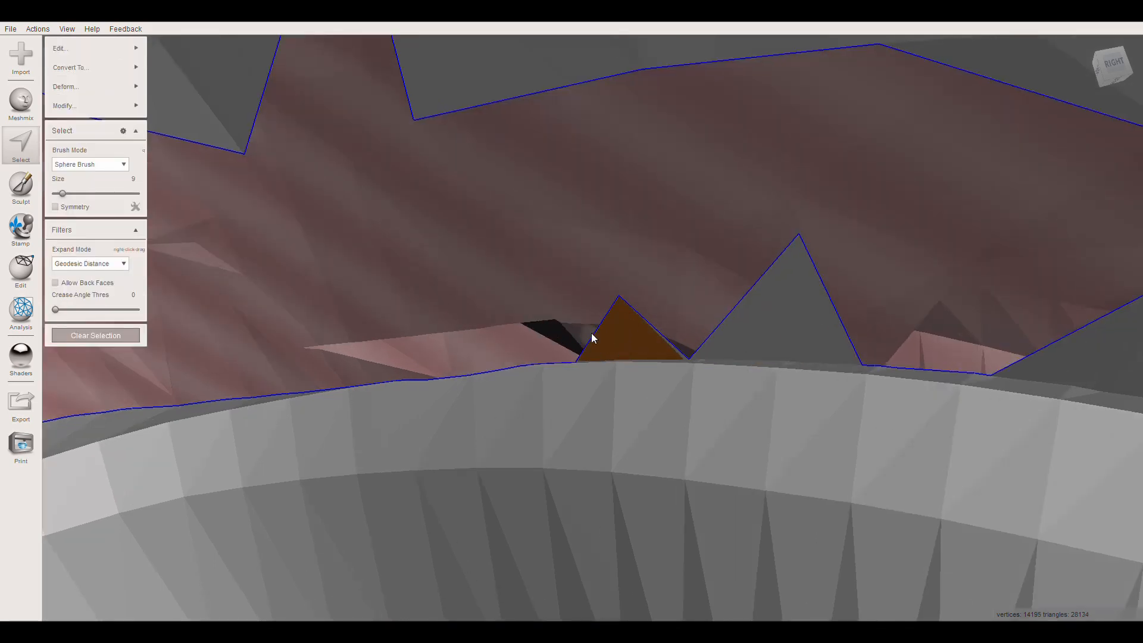
key("Delete")
left_click(801, 319)
key("Delete")
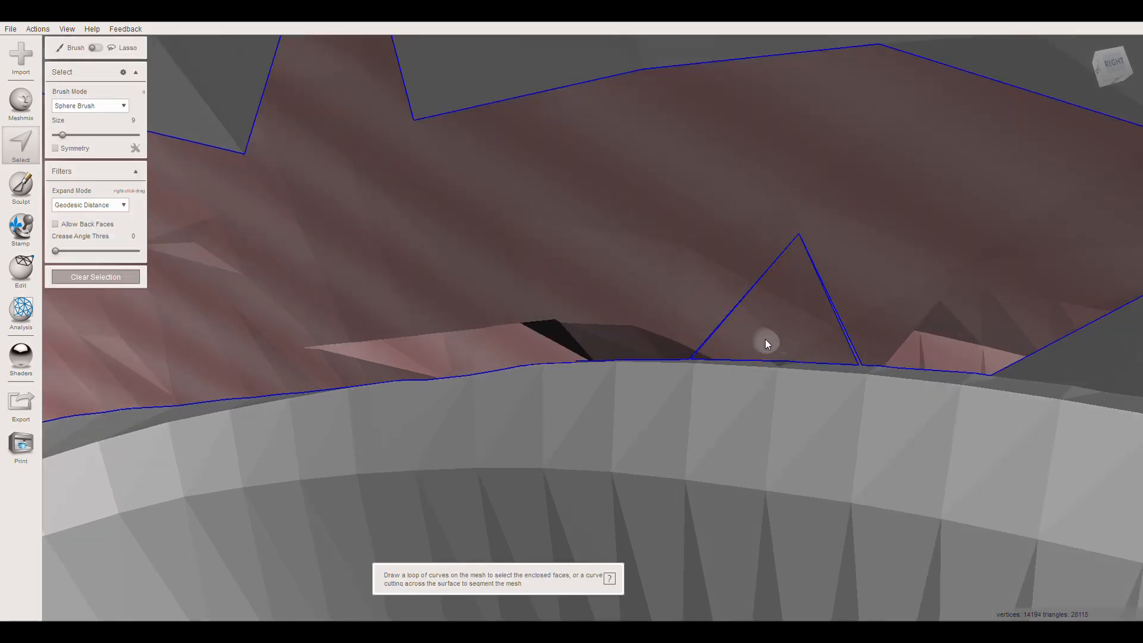
Undo the latest deletions, then reselect the leftover triangle above the ribbed rim and delete it.
key("ctrl+z")
key("ctrl+z")
key("s")
mouse_move(793, 329)
left_mouse_down()
mouse_move(812, 334)
mouse_move(822, 313)
left_mouse_up()
middle_click_drag(822, 314, 539, 314)
left_click_drag(539, 314, 534, 306)
key("Delete")
Enable Allow Back Faces and delete the remaining triangle area through both shell layers above the ribbed rim.
mouse_move(571, 295)
middle_mouse_down()
mouse_move(319, 365)
mouse_move(652, 363)
middle_mouse_up()
left_click(98, 50)
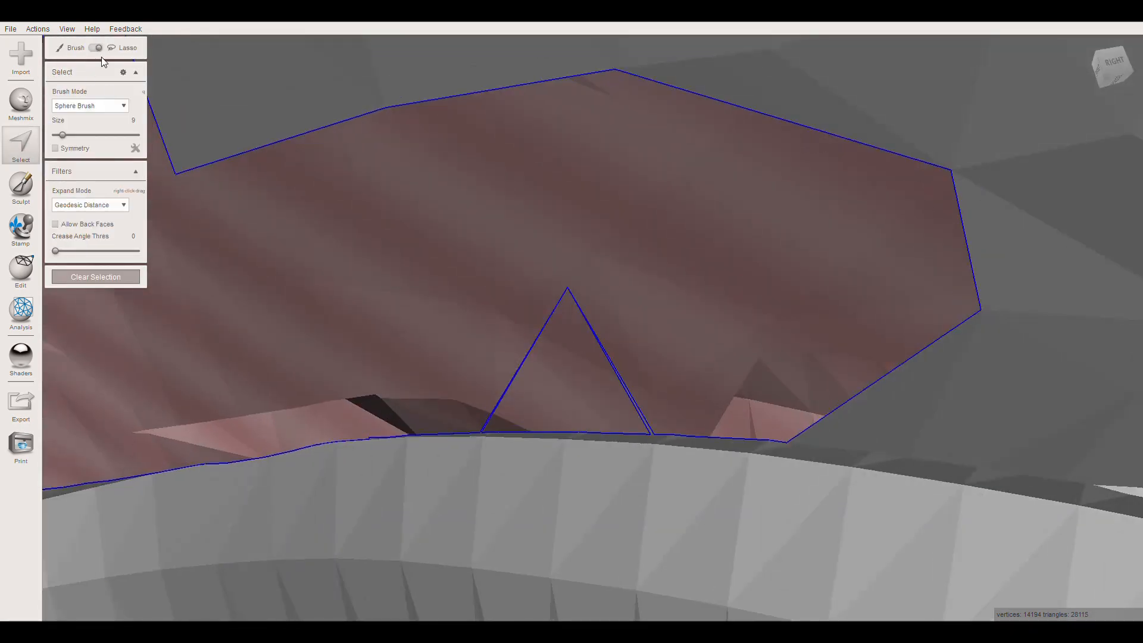
scroll(348, 209, "down", 3)
scroll(348, 210, "up", 2)
left_click(55, 224)
left_click(94, 47)
mouse_move(523, 411)
left_mouse_down()
mouse_move(492, 375)
mouse_move(646, 402)
mouse_move(508, 326)
left_mouse_up()
key("Delete")
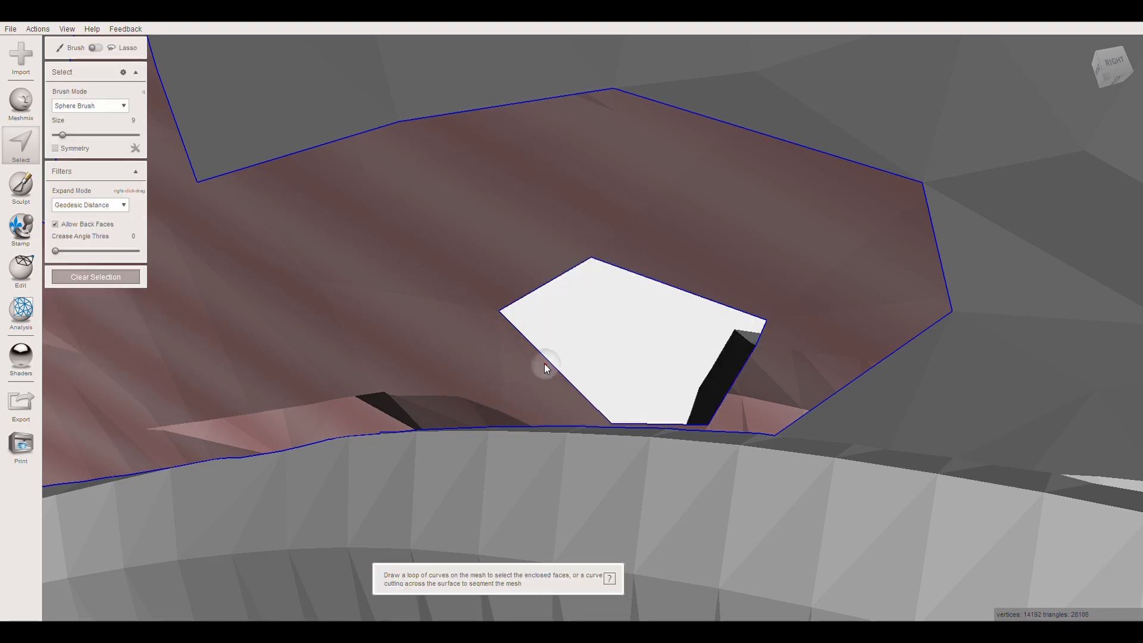
Disable Allow Back Faces, then paint and delete the shell faces along the rim beyond the ribbed section.
scroll(594, 393, "down", 1)
left_click(56, 224)
scroll(524, 306, "down", 3)
right_click_drag(523, 306, 505, 284)
left_click_drag(504, 284, 485, 286)
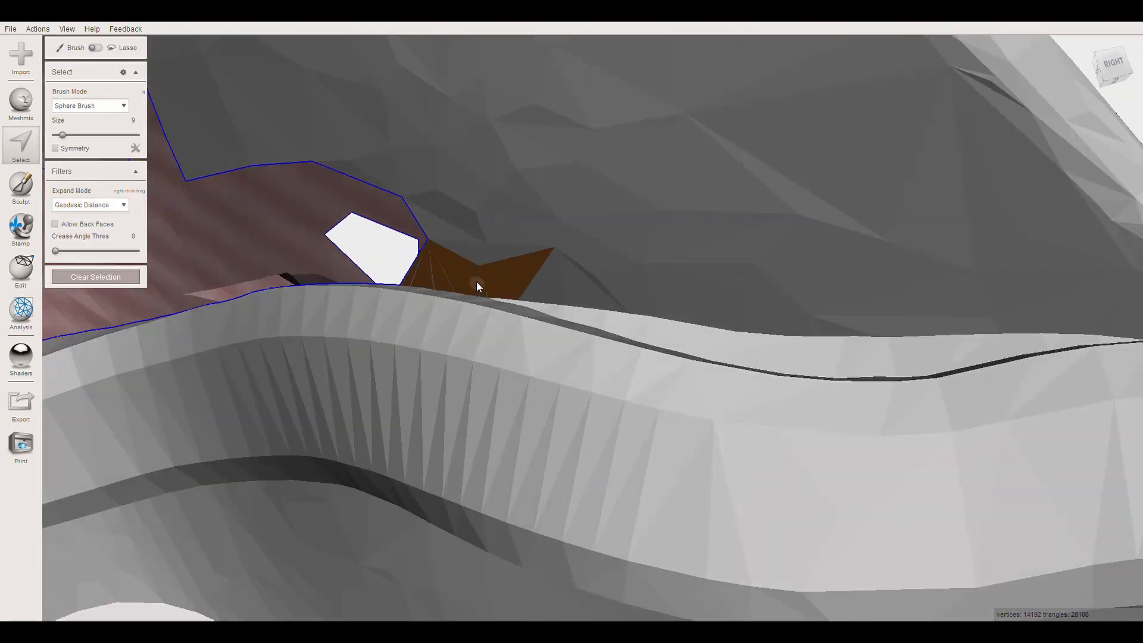
scroll(314, 240, "up", 2)
mouse_move(413, 255)
left_mouse_down()
mouse_move(326, 152)
mouse_move(625, 257)
left_mouse_up()
right_click_drag(634, 262, 596, 273)
mouse_move(597, 274)
left_mouse_down()
mouse_move(876, 319)
mouse_move(952, 318)
left_mouse_up()
mouse_move(952, 313)
middle_mouse_down()
mouse_move(809, 308)
mouse_move(401, 357)
middle_mouse_up()
mouse_move(512, 369)
left_mouse_down()
mouse_move(849, 362)
mouse_move(669, 262)
left_mouse_up()
scroll(669, 262, "down", 5)
key("Delete")
Select and delete the shell faces at the end of the opening, where the rim nears the mask's outer edge.
scroll(530, 298, "up", 2)
left_click_drag(723, 337, 808, 352)
scroll(793, 333, "up", 4)
middle_click_drag(875, 362, 694, 320)
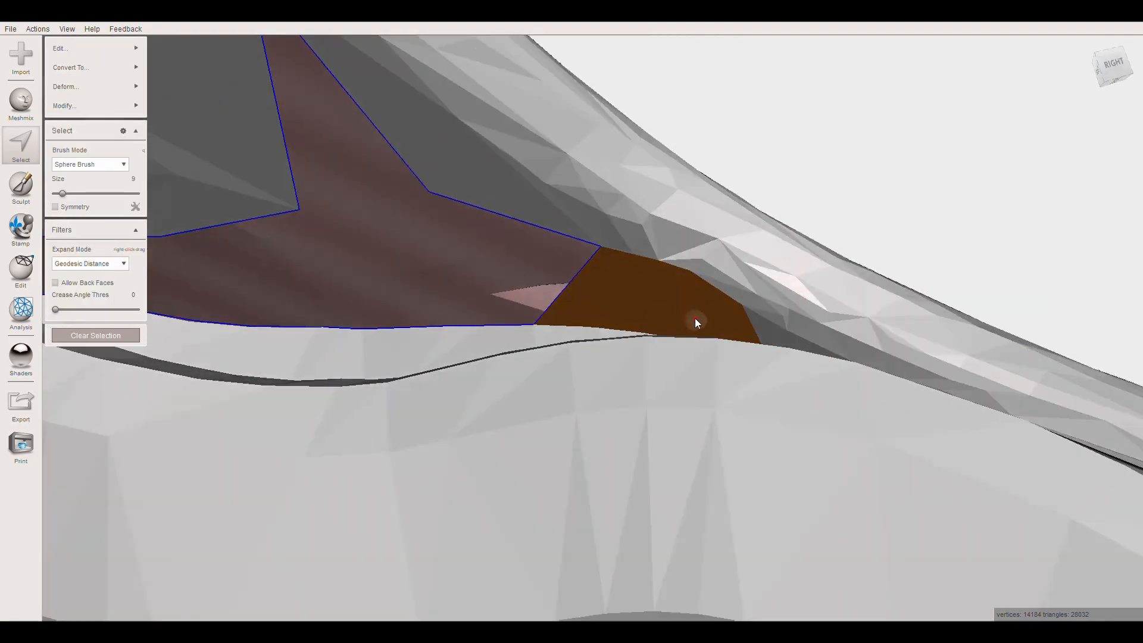
key("Delete")
Select the narrow band of faces between the inner rim and the mask's outer edge and delete it.
middle_click_drag(780, 321, 536, 250)
mouse_move(565, 262)
right_mouse_down()
mouse_move(613, 318)
mouse_move(395, 491)
mouse_move(381, 304)
right_mouse_up()
left_click_drag(393, 285, 690, 370)
left_click(454, 322, "ctrl")
scroll(512, 370, "down", 3)
middle_click_drag(512, 369, 411, 327)
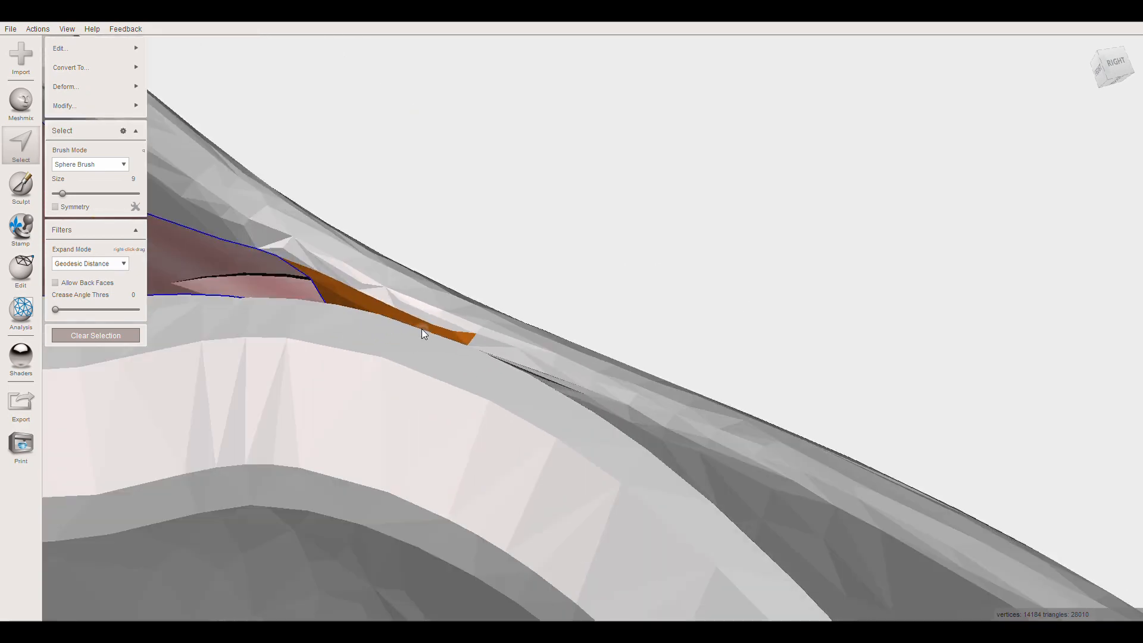
right_click_drag(412, 328, 487, 363)
scroll(467, 325, "up", 6)
scroll(466, 322, "down", 6)
mouse_move(471, 295)
left_mouse_down()
mouse_move(411, 270)
mouse_move(639, 329)
mouse_move(918, 451)
mouse_move(285, 194)
left_mouse_up()
right_click_drag(690, 355, 705, 267)
left_click_drag(581, 483, 722, 529)
key("Delete")
right_click_drag(488, 423, 509, 291)
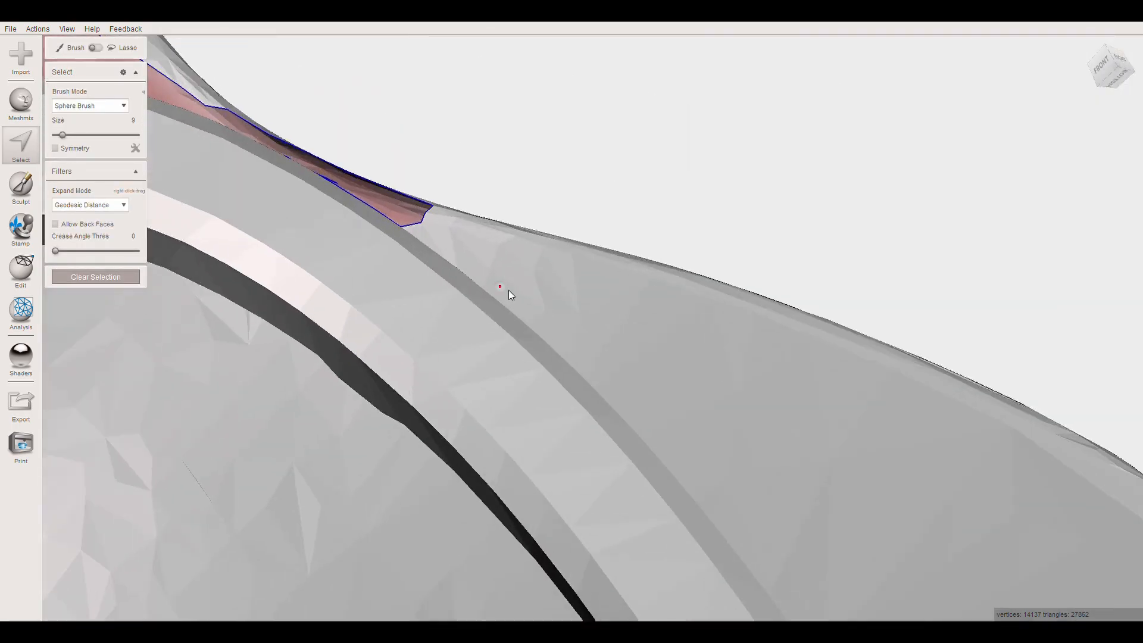
mouse_move(469, 273)
left_mouse_down()
mouse_move(607, 395)
mouse_move(556, 332)
mouse_move(767, 566)
mouse_move(660, 483)
left_mouse_up()
scroll(538, 324, "up", 2)
mouse_move(462, 150)
right_mouse_down()
mouse_move(518, 147)
mouse_move(470, 143)
mouse_move(493, 118)
right_mouse_up()
left_click_drag(499, 118, 528, 118)
left_click_drag(63, 194, 66, 193)
mouse_move(384, 104)
right_mouse_down()
mouse_move(426, 120)
mouse_move(417, 121)
right_mouse_up()
right_click_drag(234, 150, 261, 156)
mouse_move(531, 353)
left_mouse_down("ctrl")
mouse_move(630, 451)
mouse_move(620, 440)
left_mouse_up("ctrl")
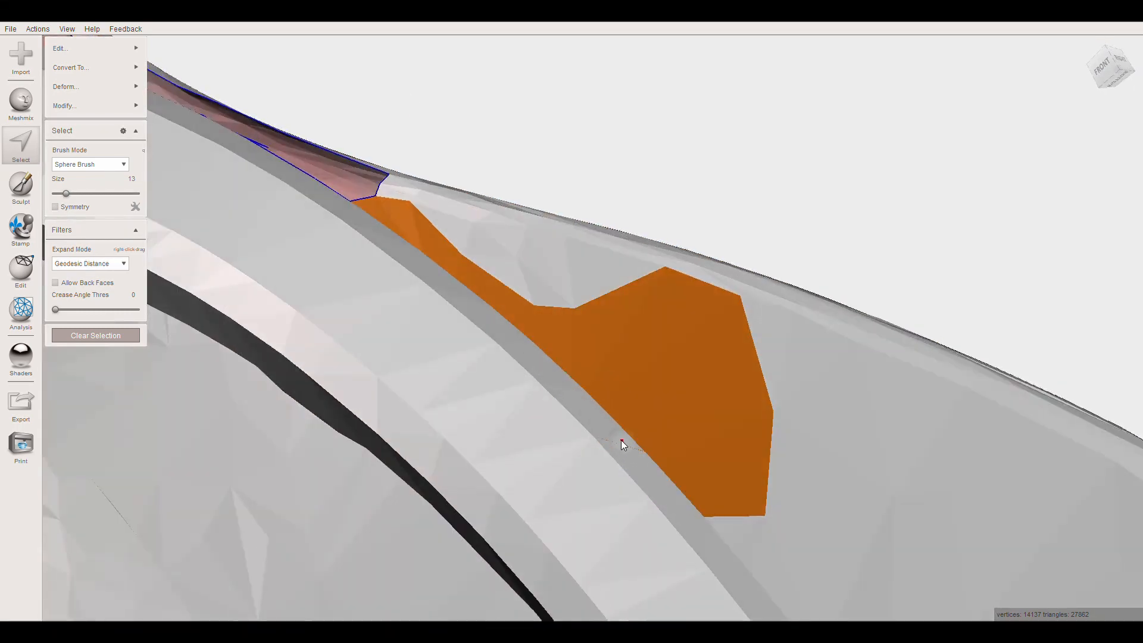
right_click_drag(620, 440, 615, 454)
left_click(95, 335)
Paint the shell faces running down the side of the inner rim from the narrow section and delete them.
left_click(22, 147)
right_click_drag(556, 273, 611, 263)
left_click_drag(582, 356, 374, 165)
right_click_drag(499, 261, 510, 254)
mouse_move(440, 224)
left_mouse_down()
mouse_move(643, 374)
mouse_move(592, 362)
mouse_move(651, 456)
left_mouse_up()
right_click_drag(651, 455, 544, 195)
mouse_move(544, 195)
left_mouse_down()
mouse_move(645, 400)
mouse_move(672, 487)
mouse_move(634, 498)
left_mouse_up()
key("o")
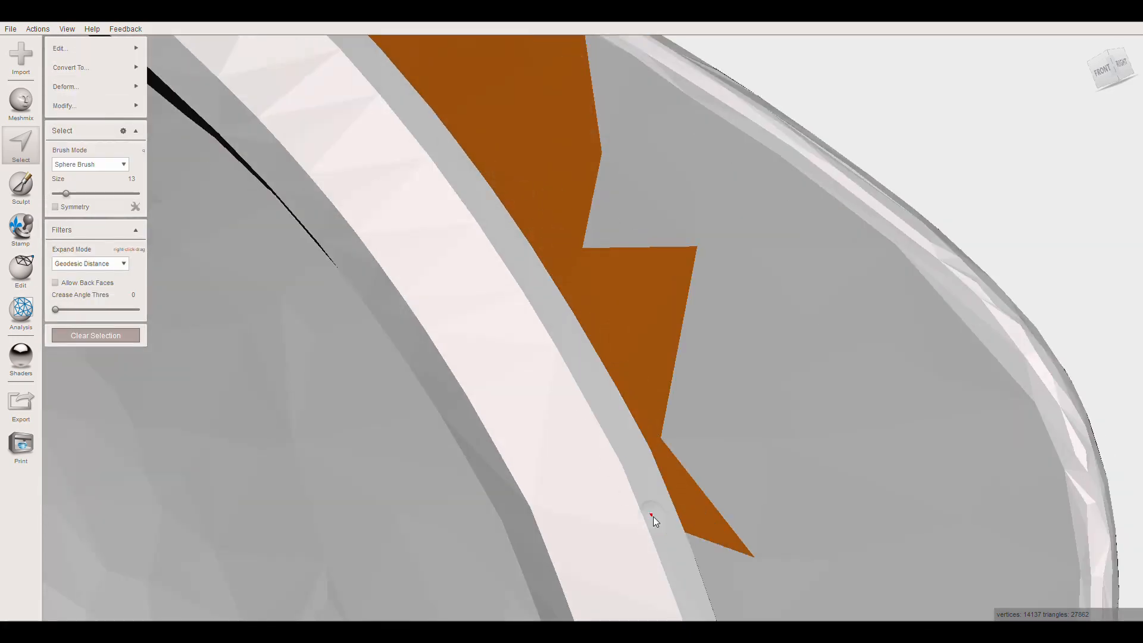
scroll(619, 453, "down", 2)
key("o")
key("Delete")
Enable Allow Back Faces, raise the brush size to 18, and remove the exposed second-layer faces along the rim.
scroll(579, 375, "down", 2)
mouse_move(579, 375)
right_mouse_down()
mouse_move(598, 223)
mouse_move(524, 326)
mouse_move(400, 335)
mouse_move(536, 212)
mouse_move(415, 249)
mouse_move(430, 278)
right_mouse_up()
left_click(56, 224)
mouse_move(191, 370)
left_mouse_down()
mouse_move(384, 373)
mouse_move(519, 394)
left_mouse_up()
scroll(382, 373, "up", 2)
left_click_drag(441, 357, 785, 503)
left_click_drag(66, 193, 70, 193)
mouse_move(574, 424)
left_mouse_down()
mouse_move(727, 479)
mouse_move(485, 395)
mouse_move(352, 314)
left_mouse_up()
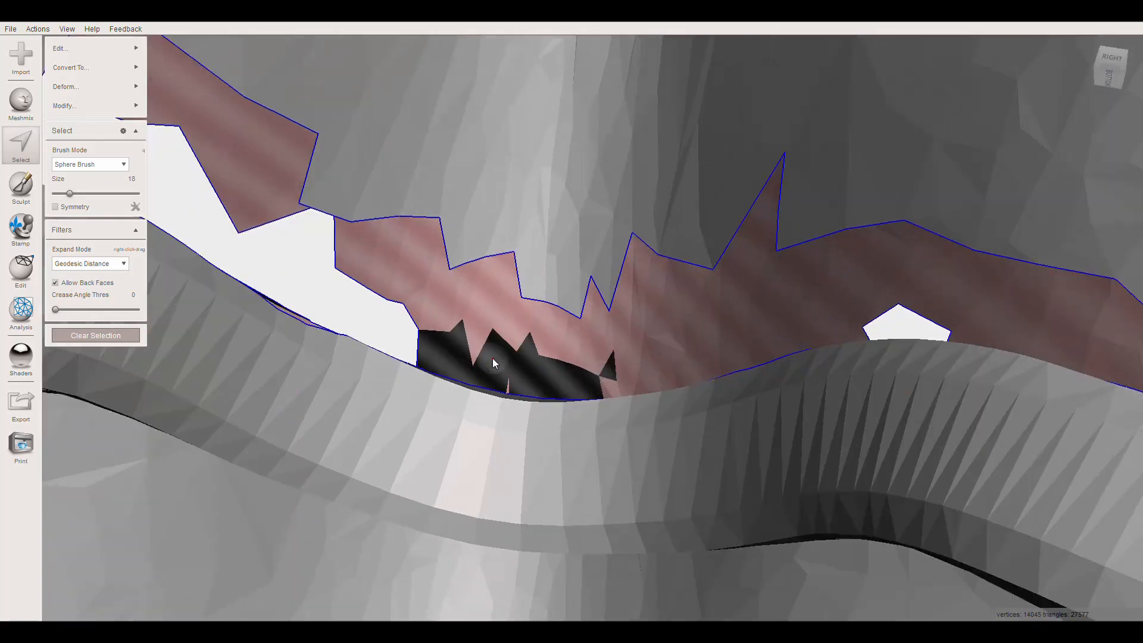
Paint the exposed second-layer faces above the rim through the central bend and delete them.
mouse_move(492, 358)
left_mouse_down()
mouse_move(689, 367)
mouse_move(658, 352)
mouse_move(747, 348)
left_mouse_up()
right_click_drag(747, 348, 533, 312)
left_click_drag(533, 312, 476, 330)
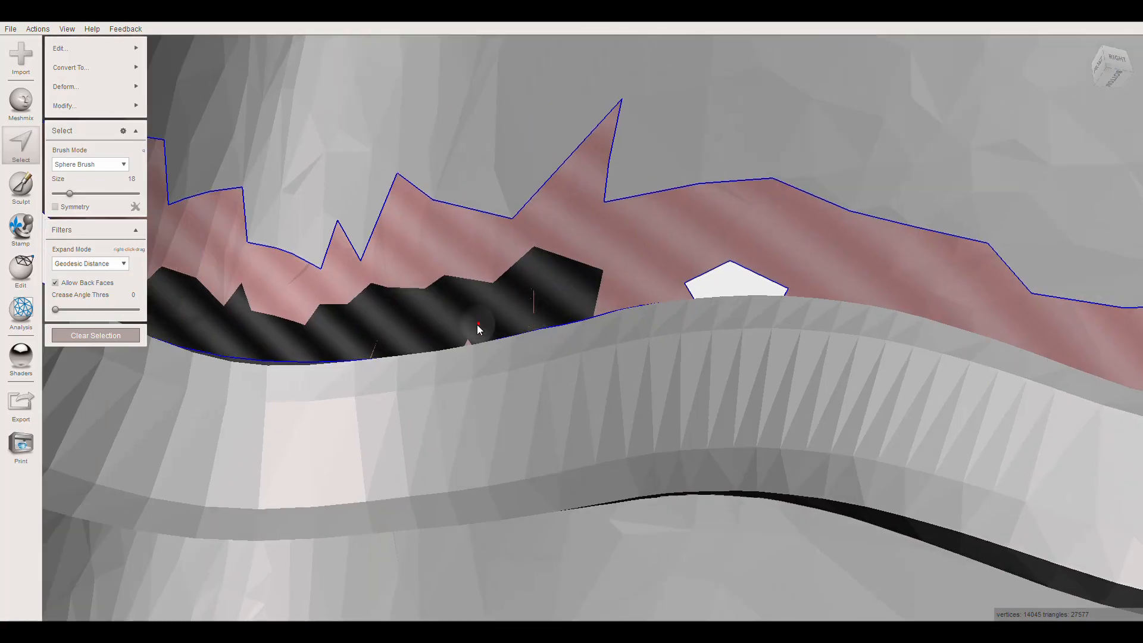
right_click_drag(477, 329, 691, 309)
middle_click_drag(692, 308, 816, 308)
mouse_move(237, 431)
left_mouse_down()
mouse_move(570, 352)
mouse_move(650, 353)
mouse_move(327, 302)
mouse_move(272, 310)
left_mouse_up()
scroll(631, 404, "down", 3)
mouse_move(630, 403)
right_mouse_down()
mouse_move(549, 325)
mouse_move(500, 348)
right_mouse_up()
mouse_move(500, 348)
left_mouse_down()
mouse_move(365, 347)
mouse_move(448, 323)
left_mouse_up()
key("Delete")
right_click_drag(449, 324, 606, 346)
scroll(606, 349, "up", 5)
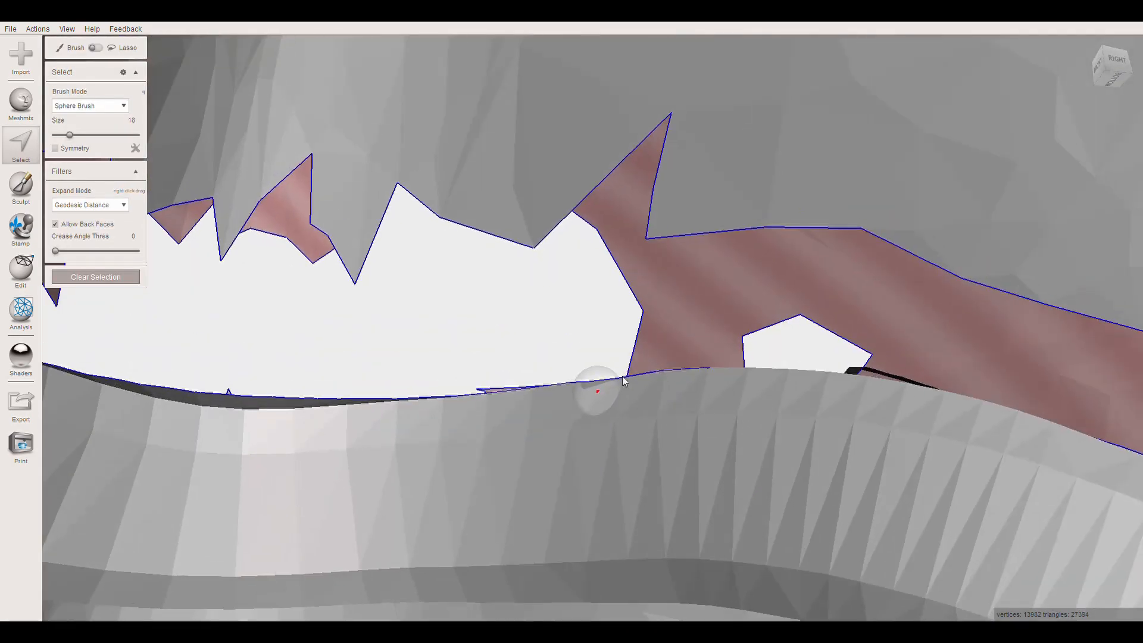
Paint the exposed back faces bridging the rim and the outer shell just past the central bend and delete them.
left_click_drag(666, 346, 722, 356)
scroll(721, 355, "up", 1)
key("Delete")
left_click(655, 349)
key("Delete")
key("Delete")
left_click(671, 353)
key("Delete")
mouse_move(643, 303)
left_mouse_down()
mouse_move(655, 361)
mouse_move(634, 306)
left_mouse_up()
left_click_drag(693, 383, 652, 391, "ctrl")
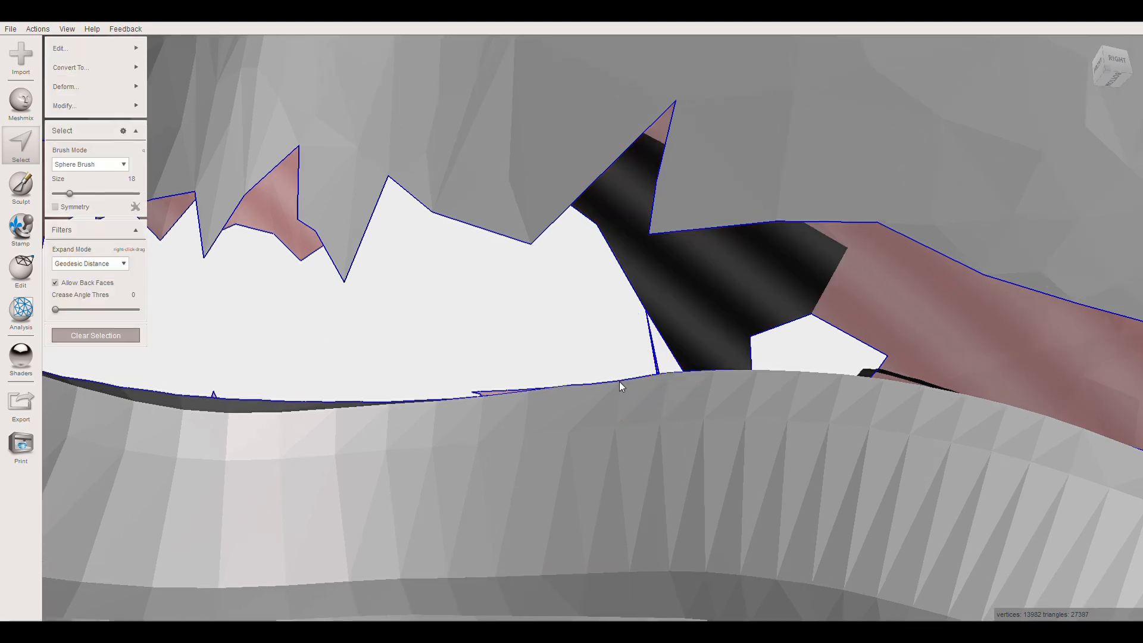
key("Delete")
Paint the next stretch of exposed second-layer faces along the rim beyond the central bend and delete it.
scroll(619, 381, "down", 2)
right_click_drag(651, 369, 163, 181)
mouse_move(518, 414)
left_mouse_down()
mouse_move(543, 433)
mouse_move(672, 473)
mouse_move(576, 391)
mouse_move(901, 547)
left_mouse_up()
key("Delete")
scroll(892, 472, "down", 2)
mouse_move(893, 472)
right_mouse_down()
mouse_move(756, 351)
mouse_move(522, 394)
right_mouse_up()
mouse_move(523, 393)
left_mouse_down()
mouse_move(554, 381)
mouse_move(412, 362)
mouse_move(512, 377)
left_mouse_up()
left_click(478, 421, "ctrl")
key("Delete")
Lower the brush size to 13 and delete the remaining second-layer faces along this part of the rim.
scroll(395, 400, "up", 3)
mouse_move(598, 428)
left_mouse_down()
mouse_move(815, 436)
mouse_move(630, 409)
mouse_move(637, 433)
mouse_move(670, 403)
mouse_move(928, 443)
left_mouse_up()
left_click_drag(69, 194, 66, 194)
left_click(581, 457, "ctrl")
left_click(689, 456, "ctrl")
key("Delete")
right_click_drag(677, 421, 592, 380)
Pick the small leftover faces hanging in the gap above the rim and delete them.
key("Escape")
left_click(22, 145)
left_click(579, 358)
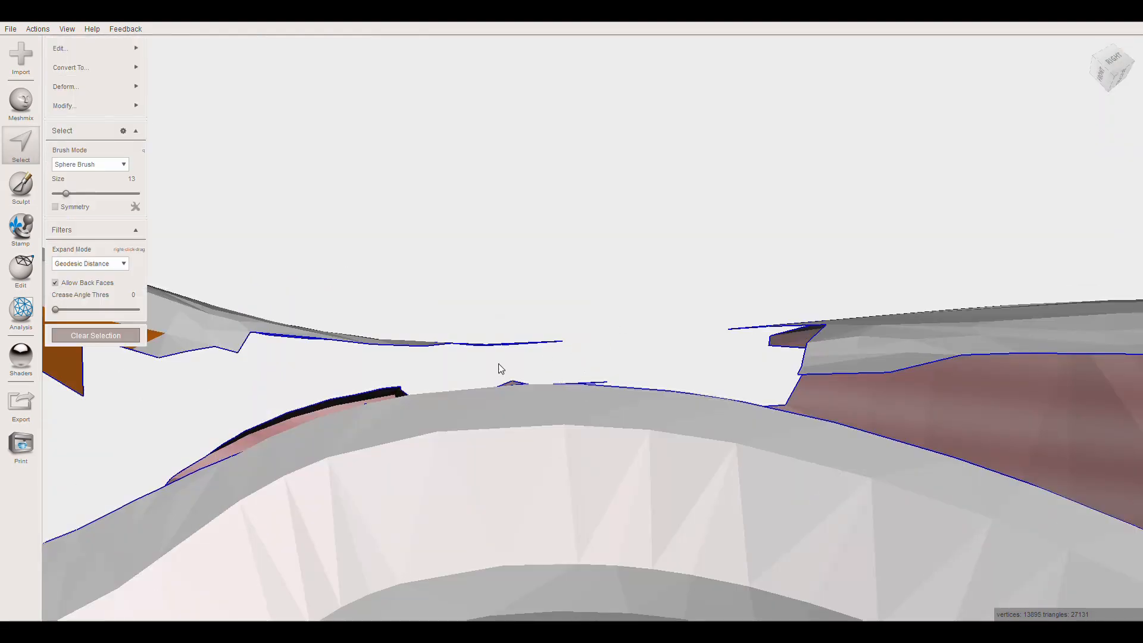
key("Delete")
With Allow Back Faces off, paint the pointed strip of shell faces just beneath the rim and delete it.
mouse_move(505, 362)
right_mouse_down()
mouse_move(420, 395)
mouse_move(508, 225)
mouse_move(565, 288)
mouse_move(755, 309)
mouse_move(583, 332)
mouse_move(675, 307)
mouse_move(694, 391)
right_mouse_up()
mouse_move(769, 502)
left_mouse_down()
mouse_move(729, 475)
mouse_move(781, 517)
mouse_move(766, 551)
left_mouse_up()
scroll(730, 491, "down", 2)
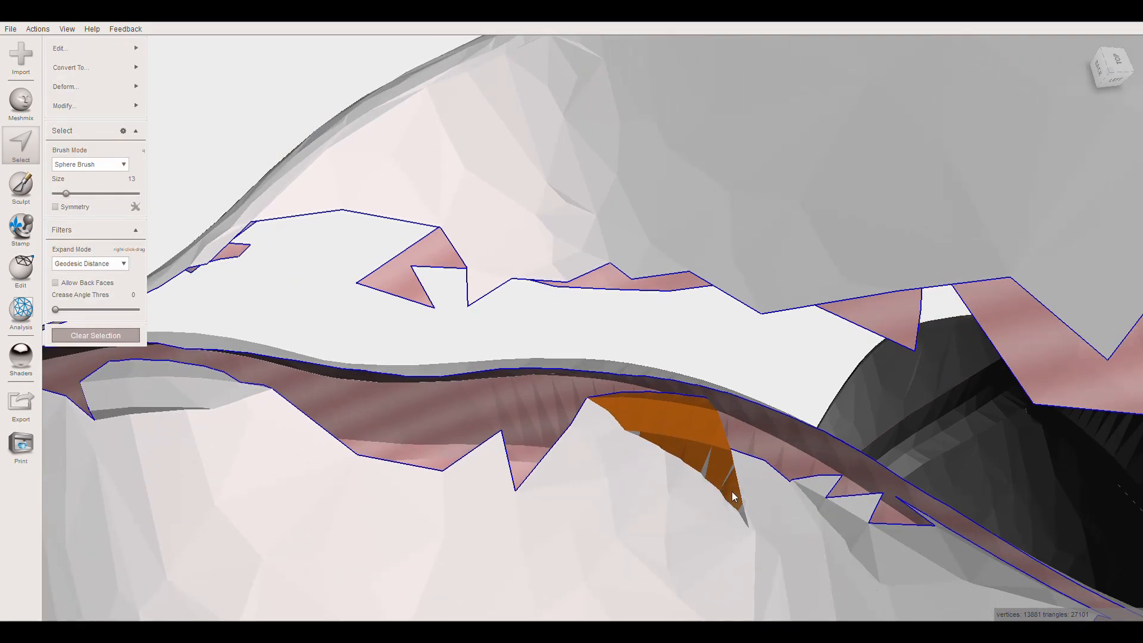
right_click_drag(730, 488, 202, 393)
left_click_drag(145, 389, 151, 499)
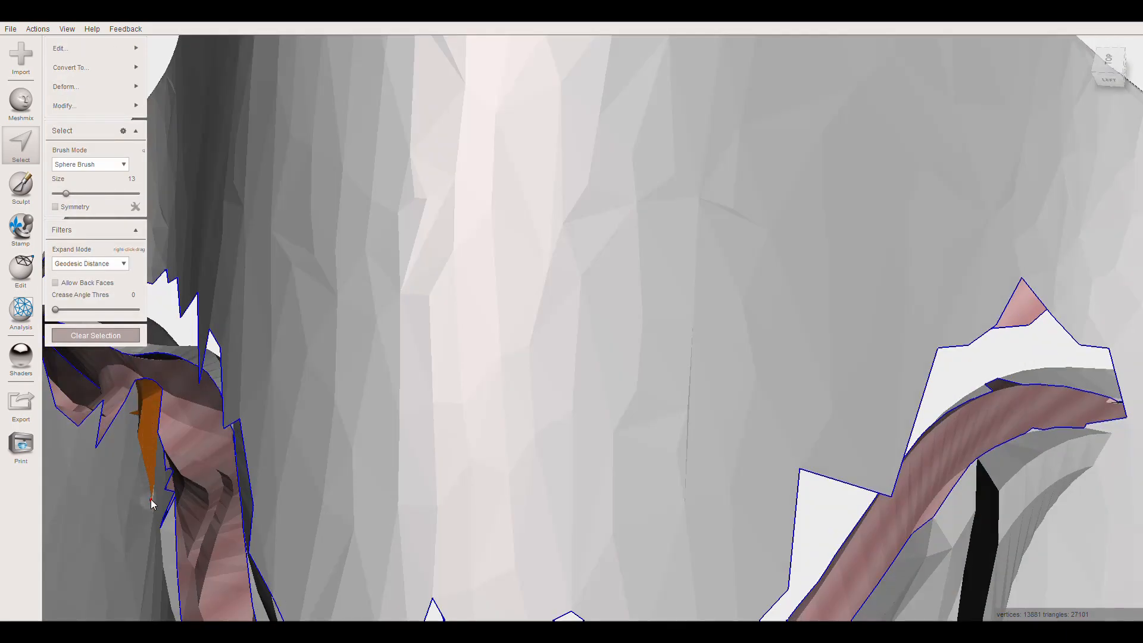
key("f")
key("Delete")
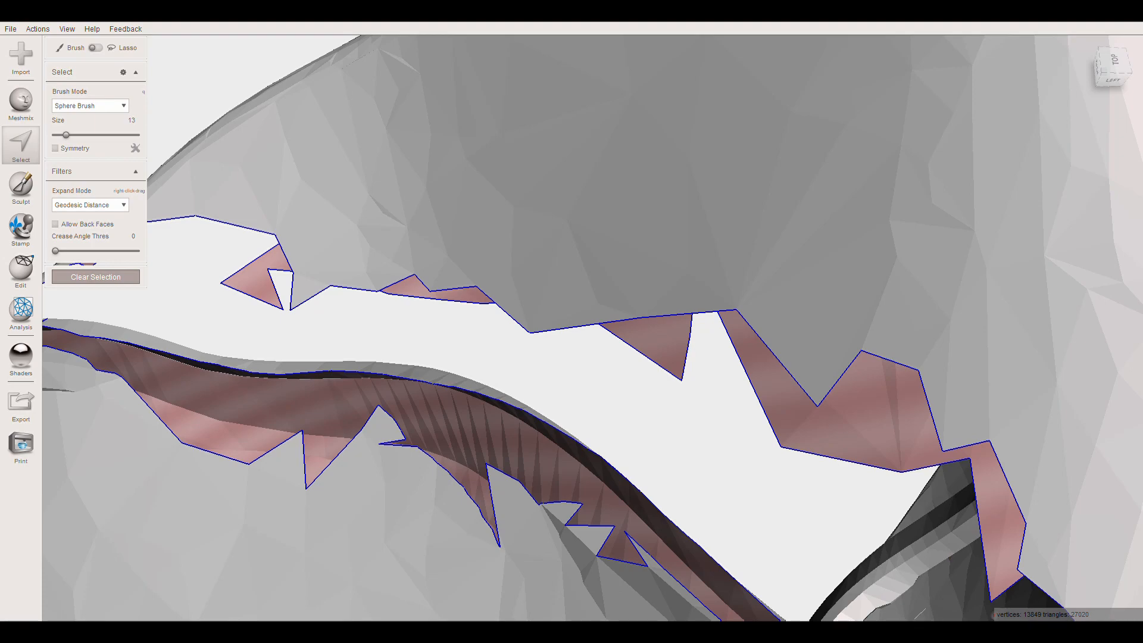
Select the wedge of shell faces at the end of the opened gap above the rim and delete it.
left_click(627, 157)
key("Escape")
right_click_drag(660, 240, 525, 362)
left_click(525, 362)
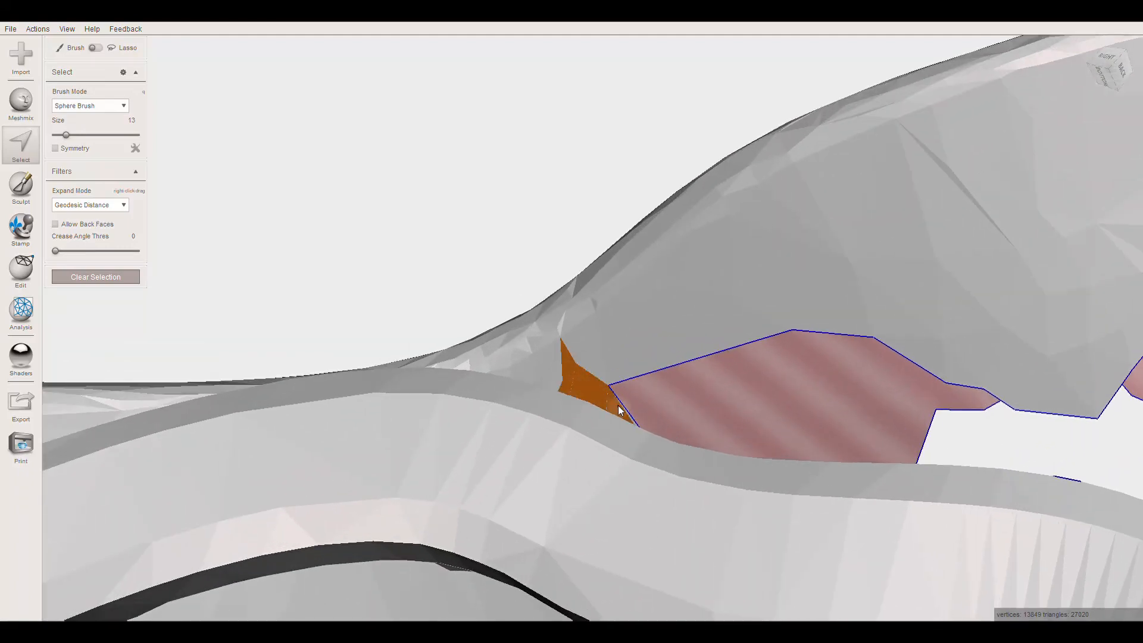
key("Delete")
Paint the shell faces tapering toward the point where the outer edge meets the rim and delete them.
mouse_move(544, 358)
left_mouse_down()
mouse_move(467, 355)
mouse_move(483, 365)
left_mouse_up()
scroll(518, 356, "up", 2)
left_click_drag(577, 335, 462, 338)
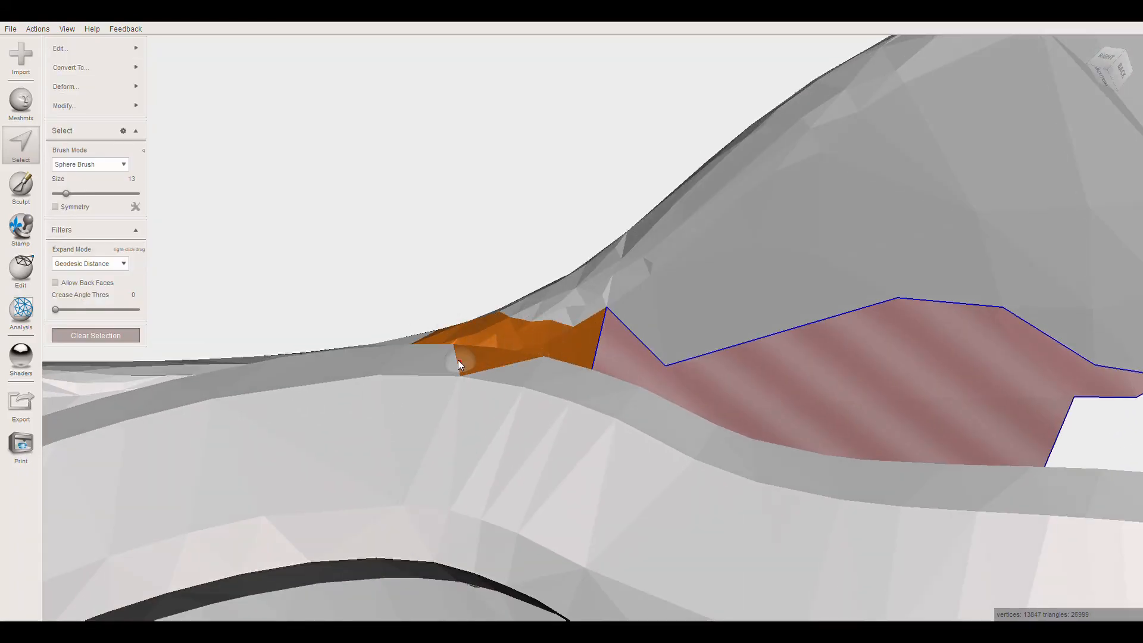
key("Delete")
left_click(89, 221)
mouse_move(596, 368)
left_mouse_down()
mouse_move(1044, 434)
mouse_move(502, 321)
mouse_move(477, 334)
left_mouse_up()
key("Delete")
Delete the small pointed faces still bridging the rim and the outer shell at the front corner.
right_click_drag(497, 339, 670, 360)
scroll(477, 339, "down", 5)
scroll(669, 360, "up", 5)
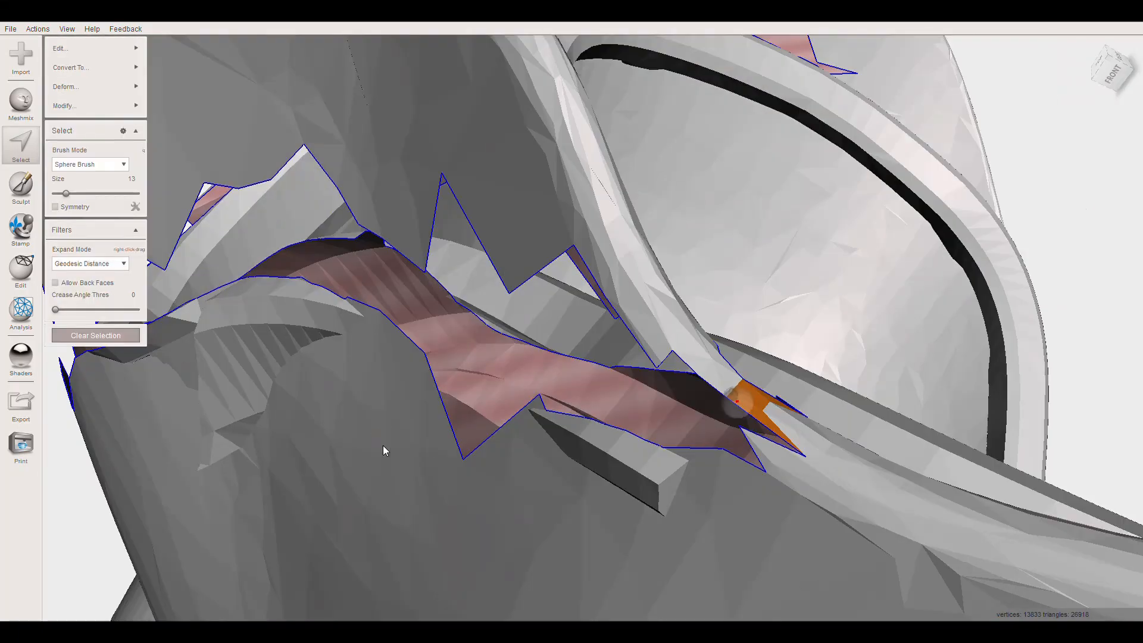
key("Delete")
Select the whole disconnected inner piece above the gap and delete it.
right_click_drag(668, 439, 826, 293)
double_click(608, 189)
key("Delete")
Enable Allow Back Faces and delete the leftover jagged faces along the opened edge of the front section.
scroll(597, 184, "down", 5)
scroll(505, 264, "up", 5)
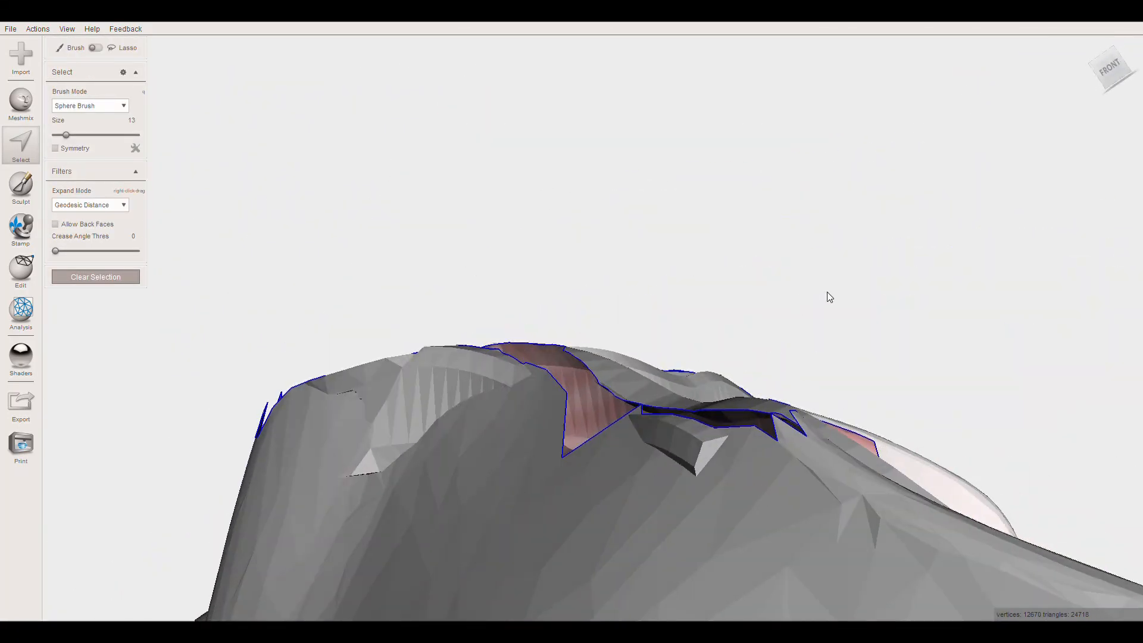
scroll(826, 293, "up", 1)
left_click(647, 425)
right_click_drag(751, 425, 716, 429)
scroll(716, 428, "up", 3)
mouse_move(913, 491)
right_mouse_down()
mouse_move(409, 462)
mouse_move(310, 422)
mouse_move(628, 424)
mouse_move(641, 253)
mouse_move(635, 438)
right_mouse_up()
key("Delete")
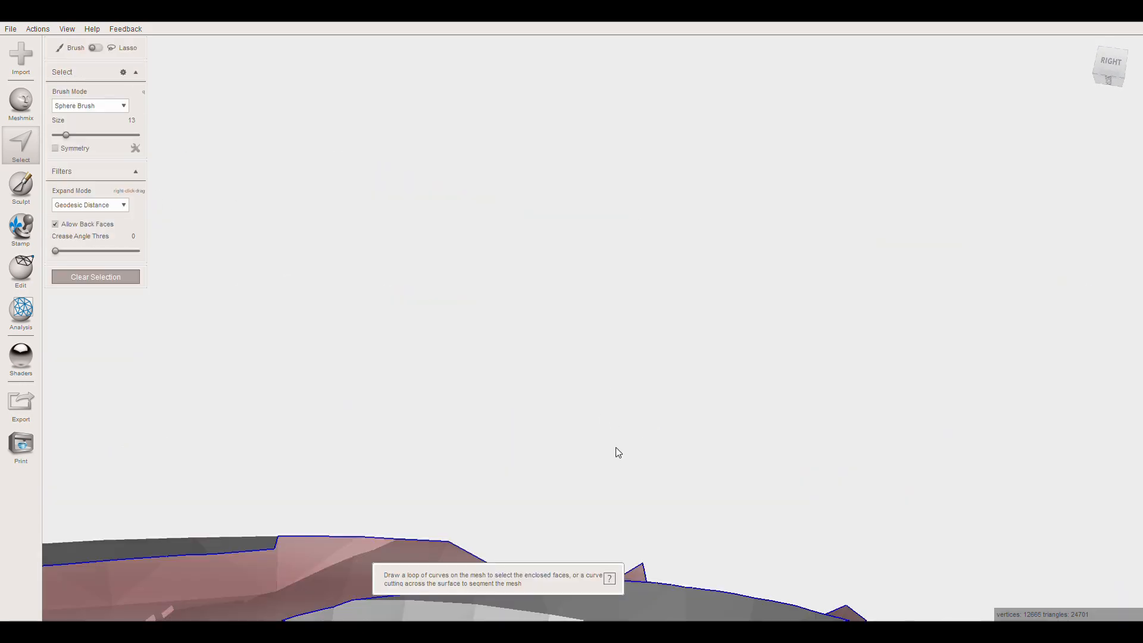
left_click(640, 573)
key("Delete")
Paint the shell faces between the rim and the outer edge around the mask's rounded end and delete them.
right_click_drag(646, 551, 551, 437)
scroll(595, 326, "down", 5)
right_click_drag(595, 326, 458, 351)
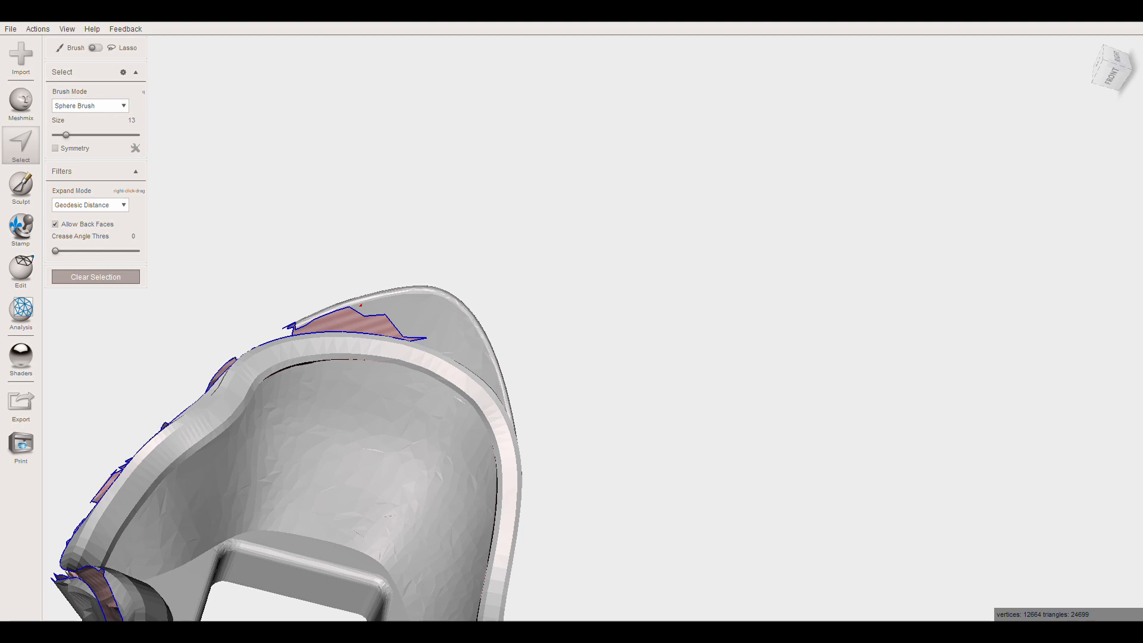
scroll(458, 310, "up", 5)
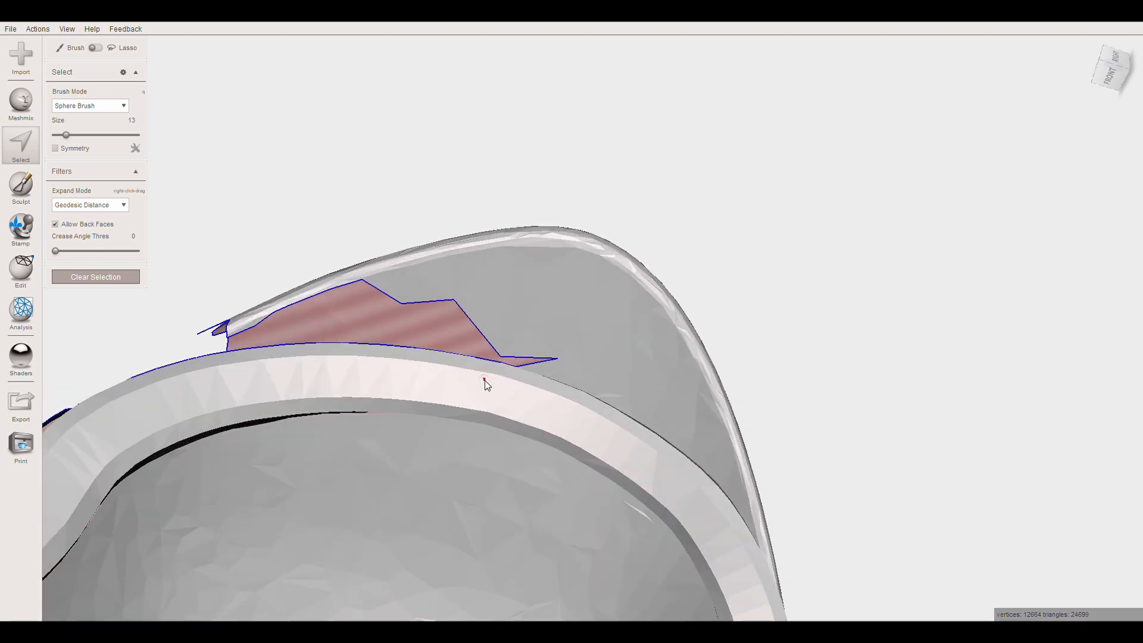
left_click(613, 366)
scroll(559, 307, "up", 3)
left_click_drag(559, 303, 725, 396)
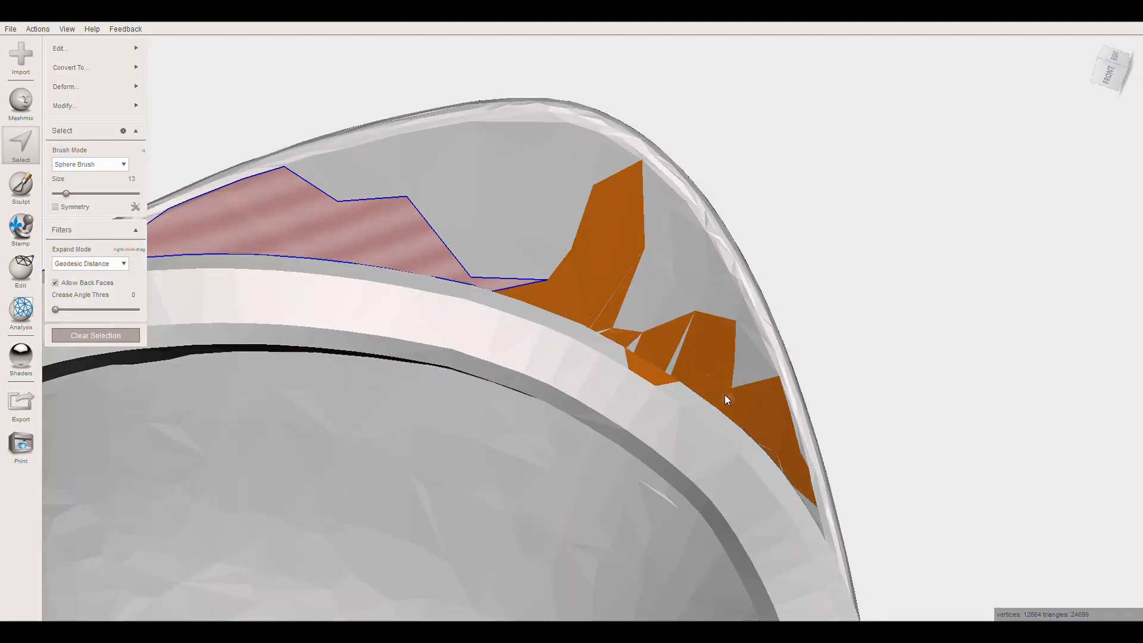
key("o")
key("Delete")
Paint the adjoining faces farther along the rounded end, where the gap beside the rim narrows, and delete them.
mouse_move(580, 350)
right_mouse_down()
mouse_move(854, 436)
mouse_move(535, 313)
right_mouse_up()
middle_click_drag(534, 312, 510, 330)
left_click_drag(448, 345, 529, 406)
mouse_move(490, 370)
left_mouse_down()
mouse_move(480, 382)
mouse_move(437, 385)
left_mouse_up()
key("Delete")
Try to delete the small face patch between the rim and the outer edge near the strap clip, and undo it.
mouse_move(437, 384)
right_mouse_down()
mouse_move(553, 466)
mouse_move(635, 261)
mouse_move(591, 323)
mouse_move(541, 334)
right_mouse_up()
key("shift+period")
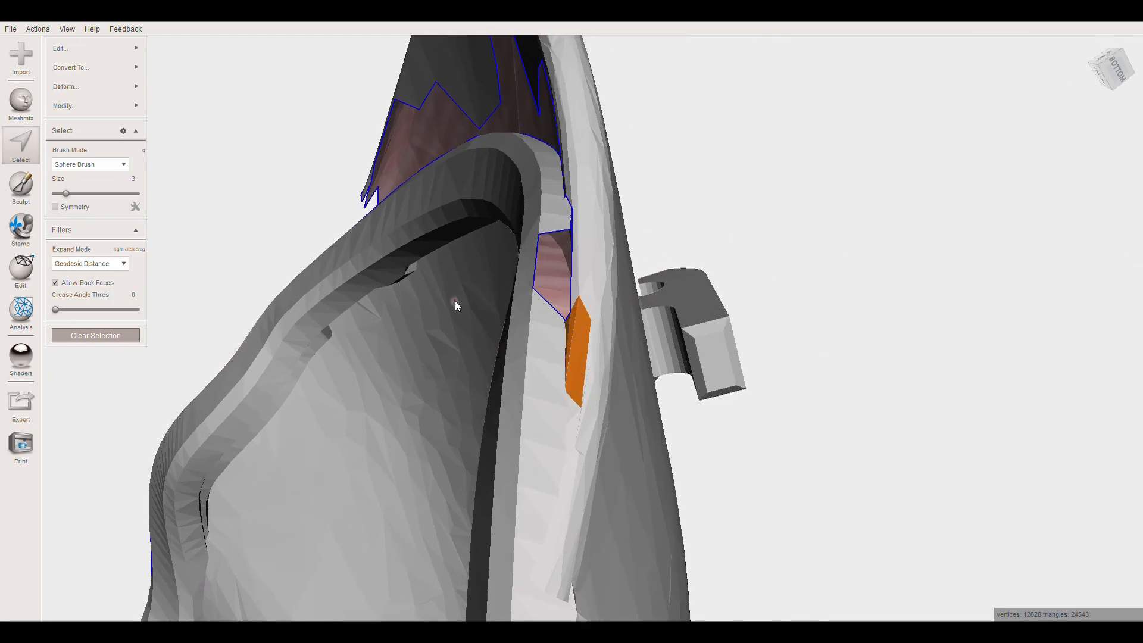
key("Delete")
scroll(268, 227, "up", 1)
key("ctrl+z")
key("ctrl+z")
right_click_drag(398, 306, 504, 345)
key("ctrl+z")
Repaint the faces in the narrow groove between the rim and the outer edge and delete them.
mouse_move(694, 389)
left_mouse_down()
mouse_move(686, 381)
mouse_move(696, 427)
left_mouse_up()
key("Delete")
right_click_drag(636, 384, 708, 370)
scroll(632, 341, "down", 5)
right_click_drag(632, 341, 470, 315)
scroll(759, 282, "up", 3)
mouse_move(326, 297)
left_mouse_down()
mouse_move(837, 274)
mouse_move(409, 166)
left_mouse_up()
scroll(545, 286, "up", 4)
left_click(448, 272)
key("ctrl+z")
key("Delete")
Paint the following run of connecting faces along the side of the rim and delete it.
scroll(324, 169, "down", 6)
scroll(287, 259, "up", 4)
mouse_move(288, 260)
right_mouse_down()
mouse_move(505, 223)
mouse_move(519, 284)
mouse_move(492, 256)
mouse_move(481, 271)
right_mouse_up()
mouse_move(437, 289)
left_mouse_down()
mouse_move(630, 360)
mouse_move(815, 505)
mouse_move(720, 408)
left_mouse_up()
key("Delete")
scroll(923, 512, "down", 6)
Paint the connecting faces at the far end of the side groove near the strap clip and delete them.
mouse_move(923, 512)
right_mouse_down()
mouse_move(710, 356)
mouse_move(588, 244)
right_mouse_up()
scroll(589, 244, "up", 3)
scroll(589, 244, "up", 5)
mouse_move(588, 244)
middle_mouse_down()
mouse_move(591, 365)
mouse_move(648, 313)
mouse_move(604, 344)
middle_mouse_up()
scroll(591, 365, "down", 1)
left_click_drag(658, 290, 687, 315)
left_click_drag(752, 384, 760, 395)
key("Delete")
With Allow Back Faces off, paint the thin faces separating the two openings beside the strap clip and delete them.
mouse_move(509, 272)
right_mouse_down()
mouse_move(789, 378)
mouse_move(269, 412)
mouse_move(458, 284)
mouse_move(598, 344)
right_mouse_up()
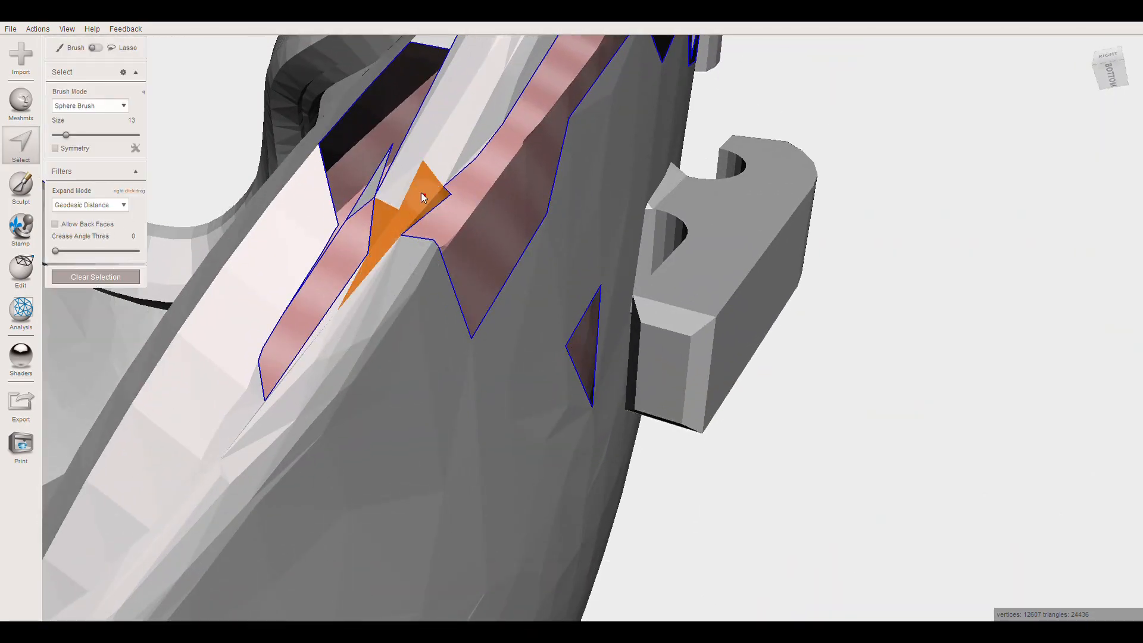
left_click_drag(420, 191, 443, 145)
mouse_move(443, 146)
right_mouse_down()
mouse_move(476, 263)
mouse_move(500, 291)
mouse_move(505, 196)
right_mouse_up()
left_click(399, 283)
key("Delete")
Select the entire detached leftover piece of shell and delete it.
scroll(454, 271, "down", 8)
double_click(526, 112)
key("Delete")
Paint the outer shell faces above the rim on the mask's opposite end and delete them.
scroll(483, 111, "down", 5)
right_click_drag(483, 111, 464, 321)
scroll(465, 322, "up", 5)
middle_click_drag(355, 280, 506, 283)
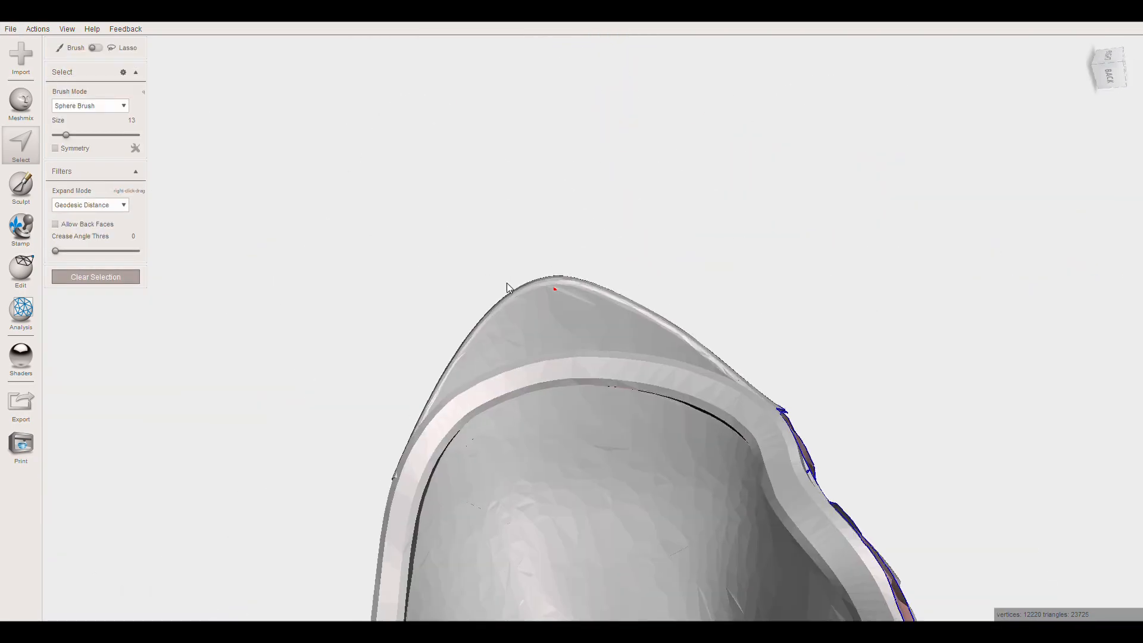
scroll(530, 277, "up", 6)
middle_click_drag(774, 351, 529, 303)
right_click_drag(530, 303, 551, 331)
scroll(551, 331, "up", 2)
mouse_move(517, 314)
left_mouse_down()
mouse_move(528, 321)
mouse_move(356, 262)
left_mouse_up()
middle_click_drag(304, 246, 595, 313)
mouse_move(595, 313)
left_mouse_down()
mouse_move(419, 300)
mouse_move(447, 326)
left_mouse_up()
key("x")
Paint the remaining shell faces along the arch of the opposite end, between rim and outer edge, and delete them.
left_click_drag(344, 305, 234, 281)
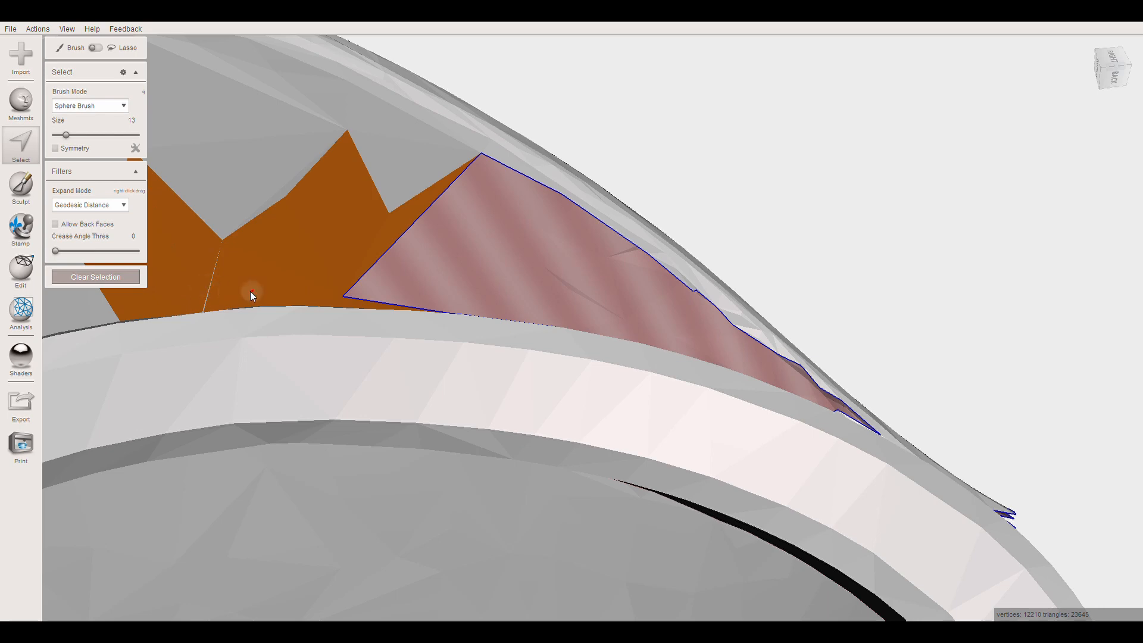
middle_click_drag(266, 292, 454, 313)
left_click_drag(453, 313, 319, 344)
mouse_move(152, 413)
left_mouse_down()
mouse_move(388, 283)
mouse_move(473, 262)
left_mouse_up()
right_click_drag(325, 559, 409, 461)
key("o")
key("x")
Enable Allow Back Faces and delete the exposed second-layer faces behind the opened arch.
right_click_drag(702, 416, 604, 473)
key("x")
right_click_drag(500, 512, 103, 245)
left_click(55, 224)
mouse_move(526, 387)
left_mouse_down()
mouse_move(537, 395)
mouse_move(517, 408)
left_mouse_up()
key("x")
Disable Allow Back Faces, paint the faces tapering down the side of the arch beside the rim, and delete them.
right_click_drag(517, 408, 486, 370)
right_click_drag(230, 325, 441, 369)
left_click(559, 370)
left_click(55, 282)
right_click_drag(602, 364, 518, 386)
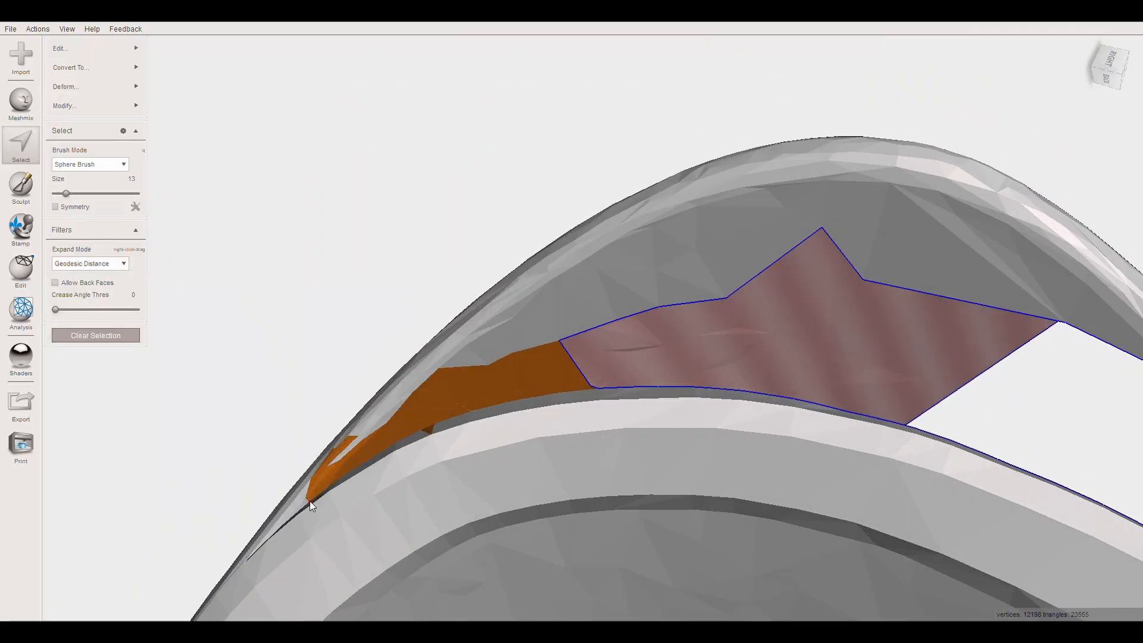
right_click_drag(414, 430, 245, 442)
key("Delete")
Select the leftover faces at the tapered end of the arch opening and delete them.
right_click_drag(316, 298, 512, 277)
left_click(367, 379)
key("Delete")
scroll(299, 347, "up", 5)
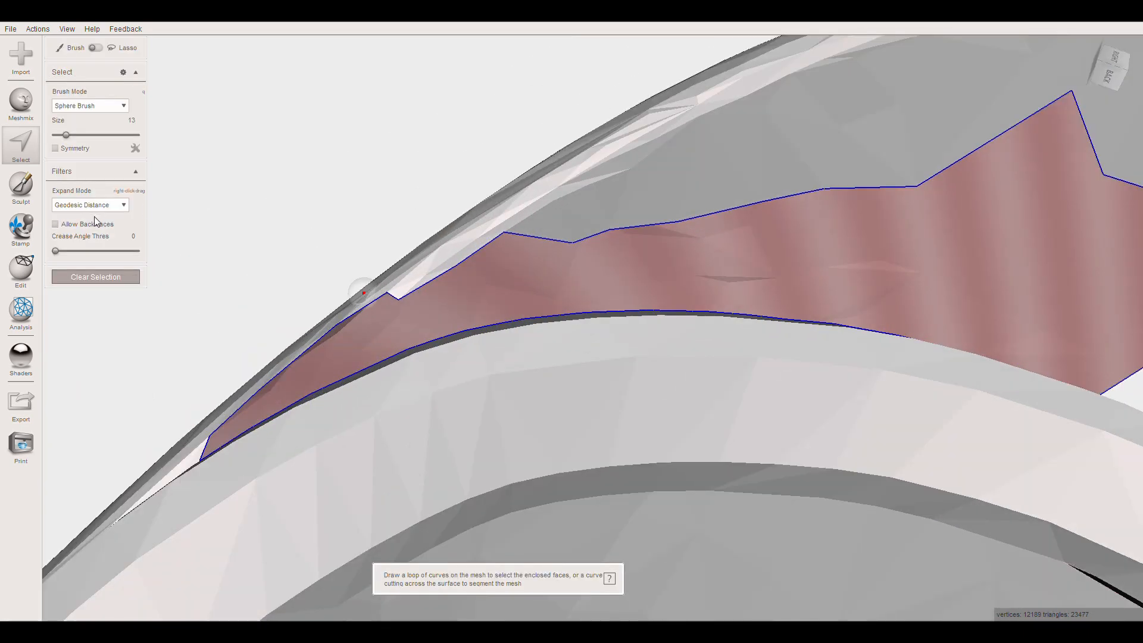
Enable Allow Back Faces, paint the exposed second-layer faces behind the tapered side of the arch opening, and delete them.
left_click(95, 222)
scroll(357, 357, "down", 1)
left_click_drag(392, 342, 297, 393)
mouse_move(415, 325)
left_mouse_down()
mouse_move(783, 311)
mouse_move(1046, 324)
mouse_move(714, 202)
mouse_move(649, 156)
left_mouse_up()
key("Delete")
scroll(648, 156, "down", 5)
right_click_drag(1135, 477, 438, 329)
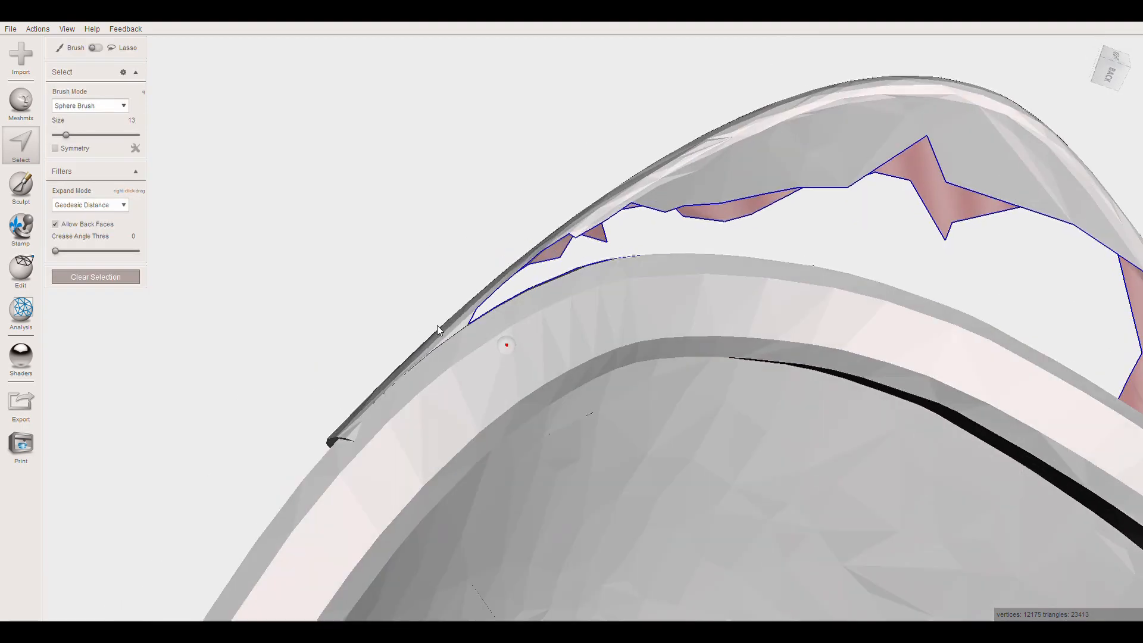
Select the leftover faces at the narrow end of the opening beside the rim and delete them.
scroll(437, 328, "up", 5)
left_click(399, 306)
key("Delete")
left_click(344, 350)
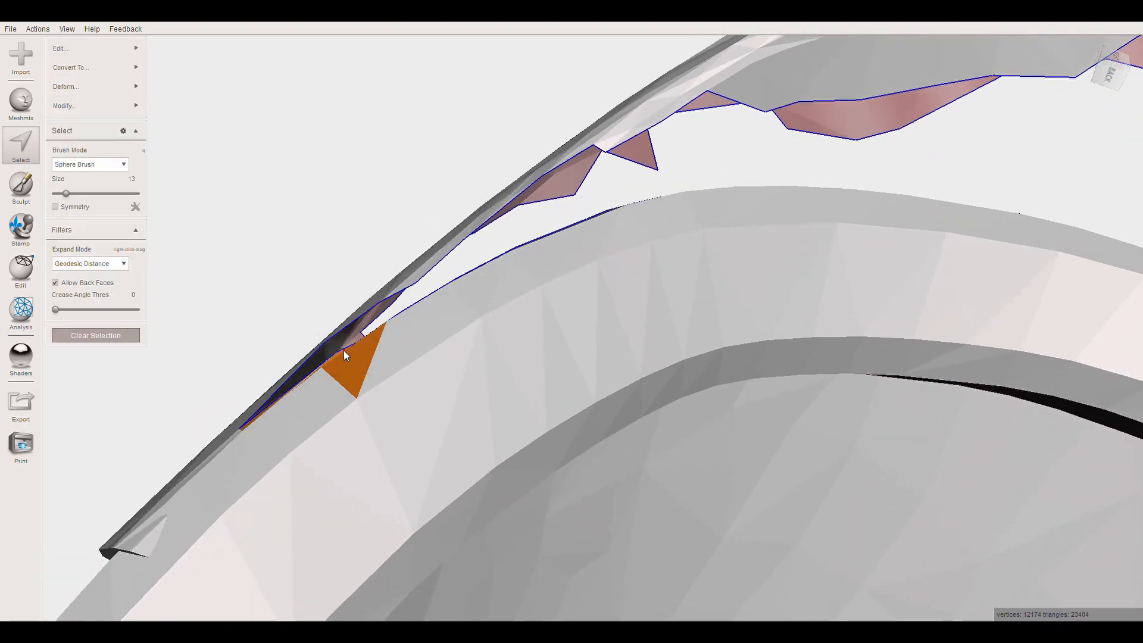
key("Delete")
Try to delete the outer shell faces beyond the narrow end of the opening, and undo the changes.
scroll(348, 339, "down", 5)
right_click_drag(348, 339, 538, 354)
scroll(476, 333, "up", 2)
left_click(360, 305)
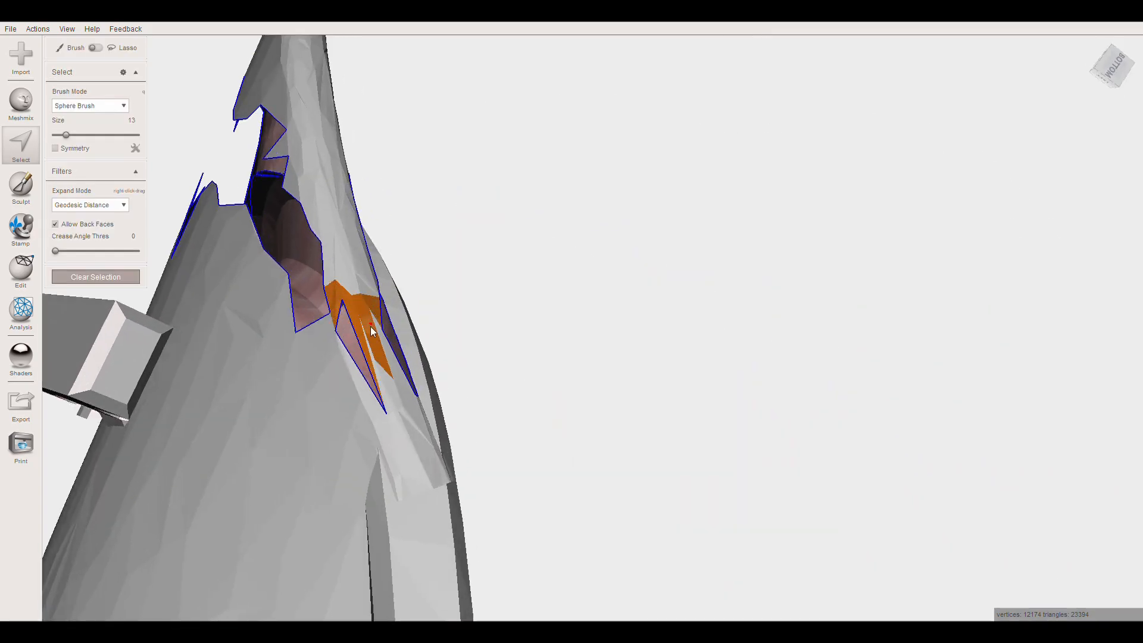
left_click_drag(366, 308, 358, 316)
key("Delete")
scroll(312, 319, "down", 4)
right_click_drag(312, 319, 245, 268)
scroll(309, 357, "down", 3)
scroll(325, 379, "up", 4)
key("ctrl+z")
key("ctrl+z")
key("ctrl+z")
Reactivate Select, paint the shell faces along the other tapering side of the arch, and delete them.
mouse_move(399, 385)
right_mouse_down()
mouse_move(343, 295)
mouse_move(154, 238)
right_mouse_up()
left_click(21, 146)
scroll(576, 370, "up", 2)
left_click_drag(576, 371, 587, 345)
mouse_move(562, 438)
right_mouse_down()
mouse_move(573, 441)
mouse_move(485, 332)
mouse_move(671, 305)
mouse_move(579, 258)
mouse_move(717, 298)
mouse_move(534, 321)
mouse_move(150, 230)
right_mouse_up()
key("Delete")
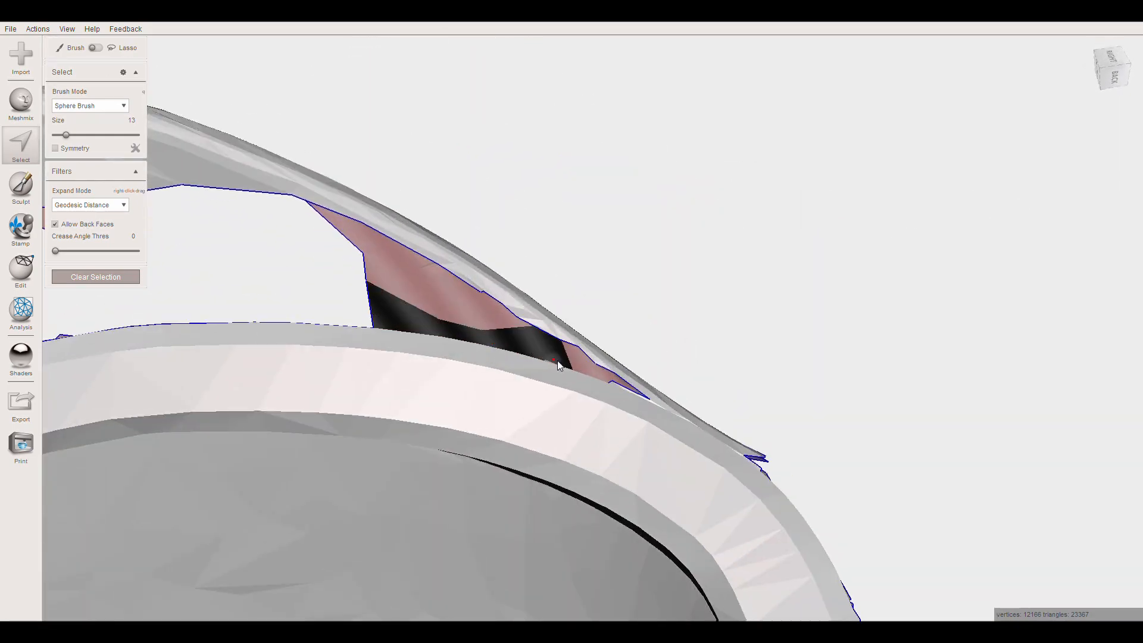
Paint the connecting faces further down that taper, including the small fragment by the rim, and delete them.
left_click_drag(530, 352, 573, 341)
scroll(572, 340, "up", 1)
scroll(628, 381, "up", 3)
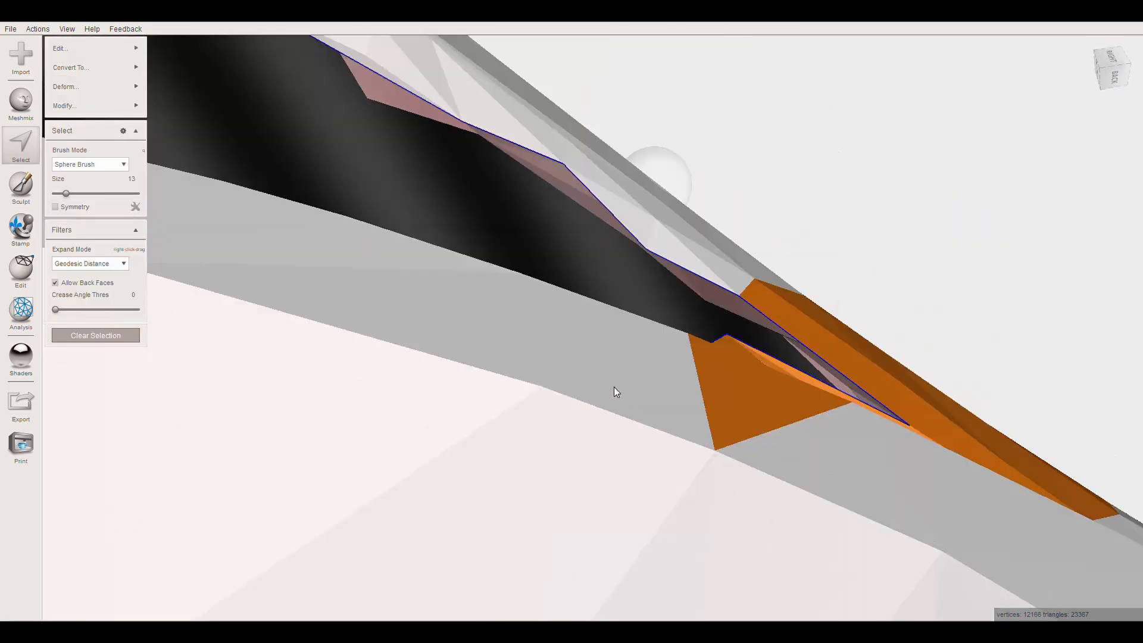
right_click_drag(613, 390, 742, 398)
key("Delete")
scroll(671, 393, "down", 2)
left_click(661, 342)
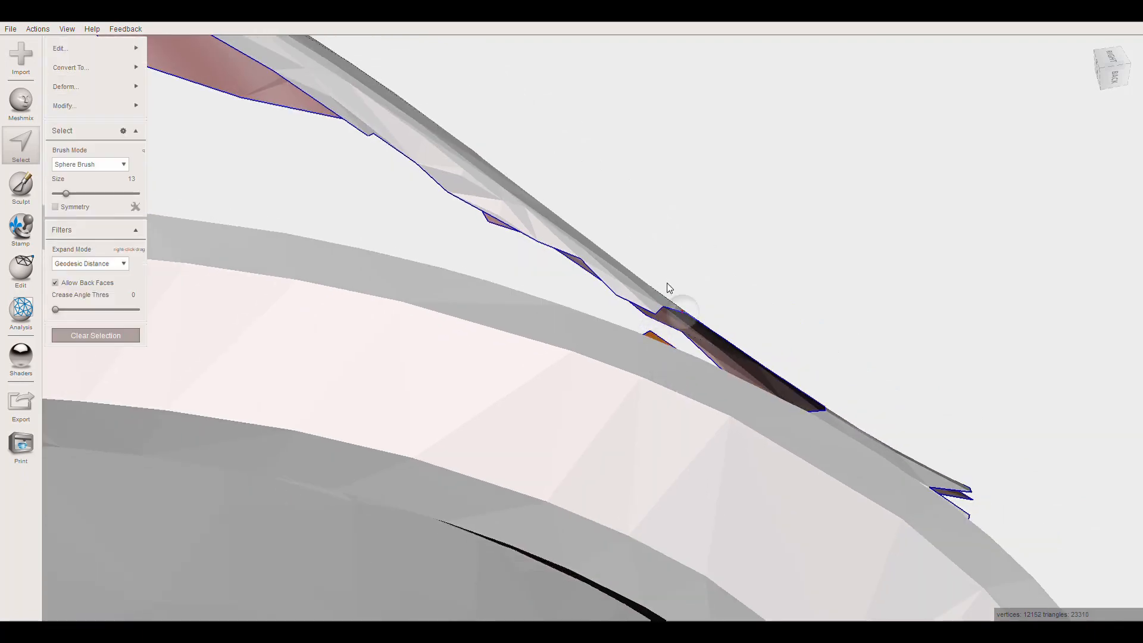
key("Delete")
Disable Allow Back Faces and delete the faces bridging the two openings along the side of the rim.
right_click_drag(832, 412, 636, 373)
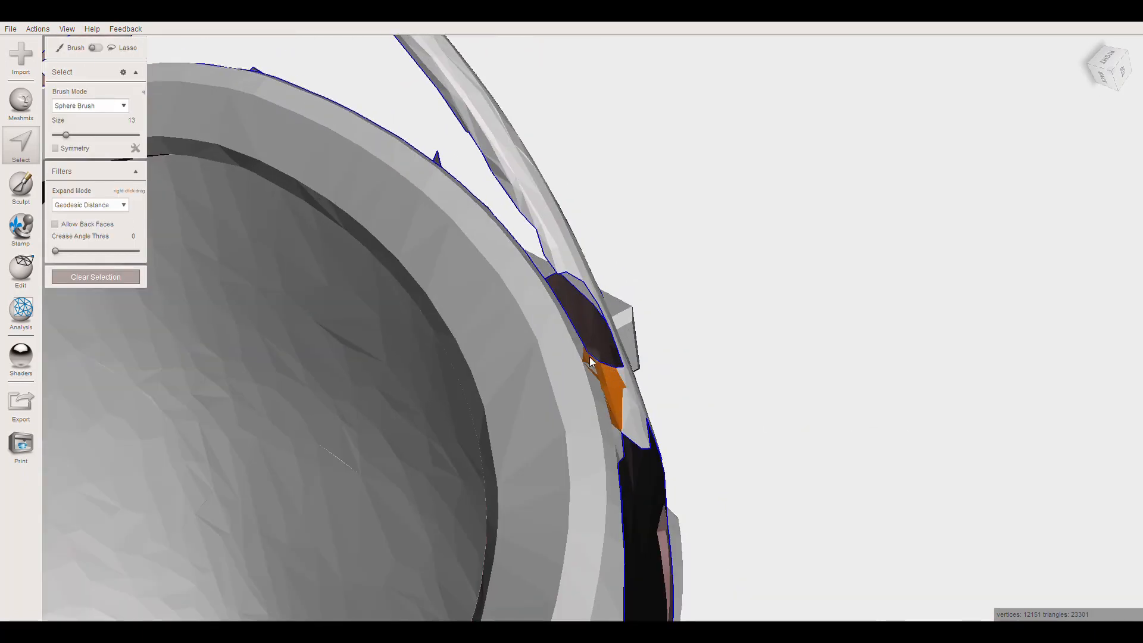
left_click_drag(623, 383, 597, 391)
key("Delete")
mouse_move(507, 350)
right_mouse_down()
mouse_move(730, 380)
mouse_move(678, 393)
right_mouse_up()
left_click_drag(667, 391, 689, 408)
key("Delete")
Select the separated shell pieces left beside the rim and delete them.
mouse_move(638, 401)
right_mouse_down()
mouse_move(285, 291)
mouse_move(596, 278)
mouse_move(571, 303)
right_mouse_up()
left_click(245, 283)
double_click(313, 292)
key("Delete")
double_click(271, 297)
key("Delete")
Enable Allow Back Faces, paint the stray faces standing above the rim's edge, and delete them.
scroll(270, 296, "down", 5)
mouse_move(286, 238)
right_mouse_down()
mouse_move(424, 392)
mouse_move(529, 364)
mouse_move(601, 318)
right_mouse_up()
scroll(535, 364, "up", 5)
left_click(55, 225)
scroll(623, 357, "up", 7)
left_click_drag(830, 476, 629, 464)
key("Delete")
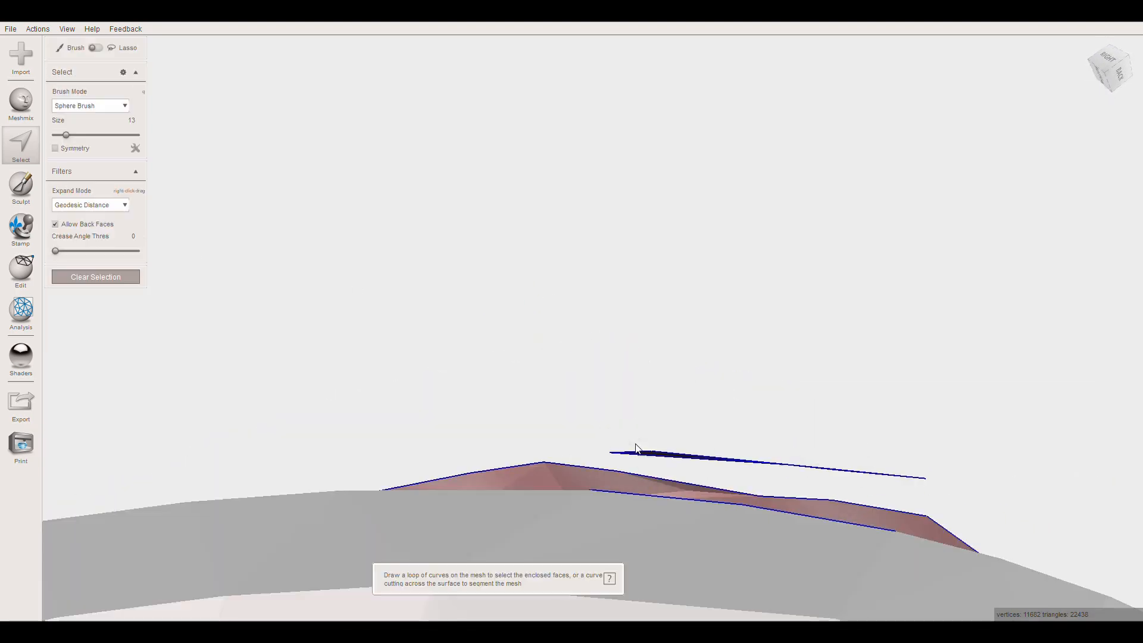
Undo the last deletion, reselect the stray faces above the rim, and delete them together with the floating sliver.
scroll(635, 444, "down", 5)
key("ctrl+z")
key("ctrl+z")
left_click(625, 400)
key("Delete")
scroll(627, 401, "up", 5)
left_click(658, 463)
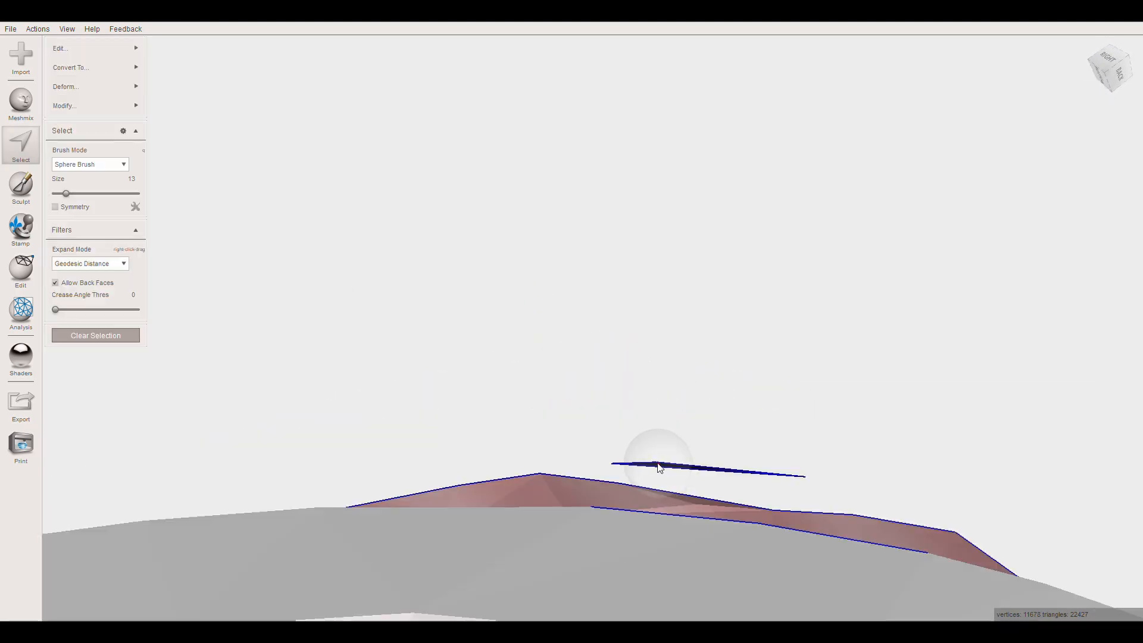
key("Delete")
scroll(593, 432, "down", 5)
Restart the selection, paint the remaining shell faces protruding along the next stretch of rim, and delete them.
mouse_move(630, 441)
right_mouse_down()
mouse_move(741, 474)
mouse_move(945, 431)
mouse_move(886, 356)
mouse_move(691, 284)
mouse_move(395, 266)
mouse_move(475, 274)
right_mouse_up()
scroll(885, 355, "down", 4)
scroll(691, 285, "up", 4)
scroll(692, 284, "down", 4)
scroll(475, 274, "up", 5)
left_click_drag(551, 392, 481, 387)
right_click_drag(481, 386, 542, 425)
left_click(28, 145)
middle_click_drag(575, 427, 608, 374)
mouse_move(608, 374)
left_mouse_down()
mouse_move(597, 342)
mouse_move(666, 355)
left_mouse_up()
key("Delete")
Enable Allow Back Faces and delete the three small triangular faces projecting above the rim's edge.
scroll(665, 356, "down", 3)
mouse_move(625, 375)
right_mouse_down()
mouse_move(600, 331)
mouse_move(895, 398)
mouse_move(718, 341)
mouse_move(608, 455)
mouse_move(395, 454)
mouse_move(732, 375)
mouse_move(776, 347)
mouse_move(425, 342)
right_mouse_up()
scroll(613, 349, "down", 3)
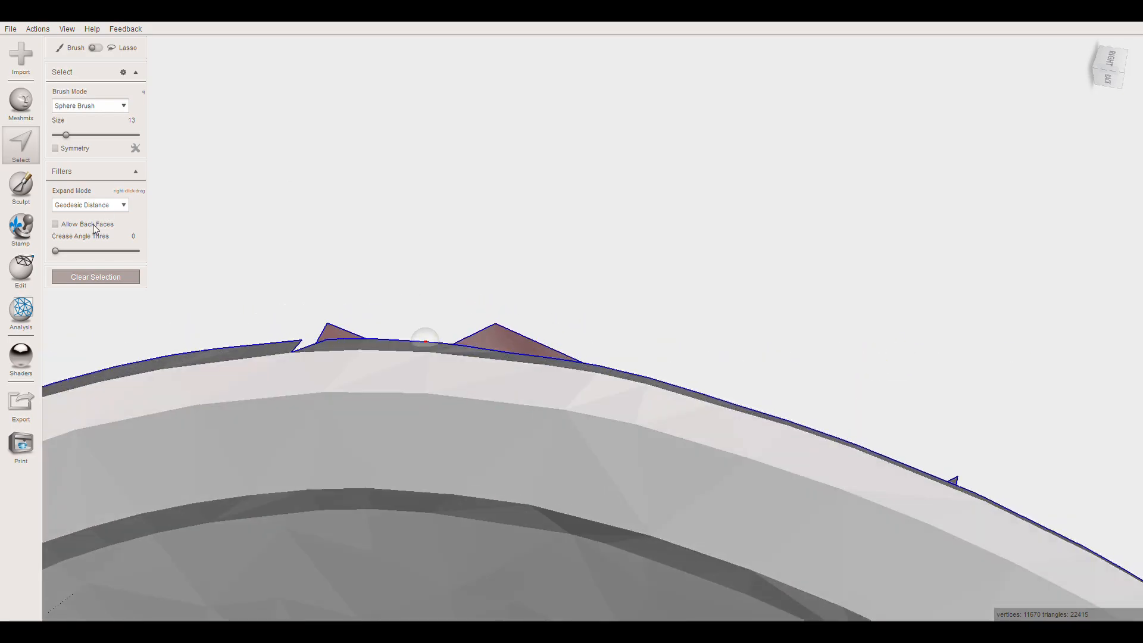
left_click(320, 336)
key("Delete")
left_click(510, 339)
key("Delete")
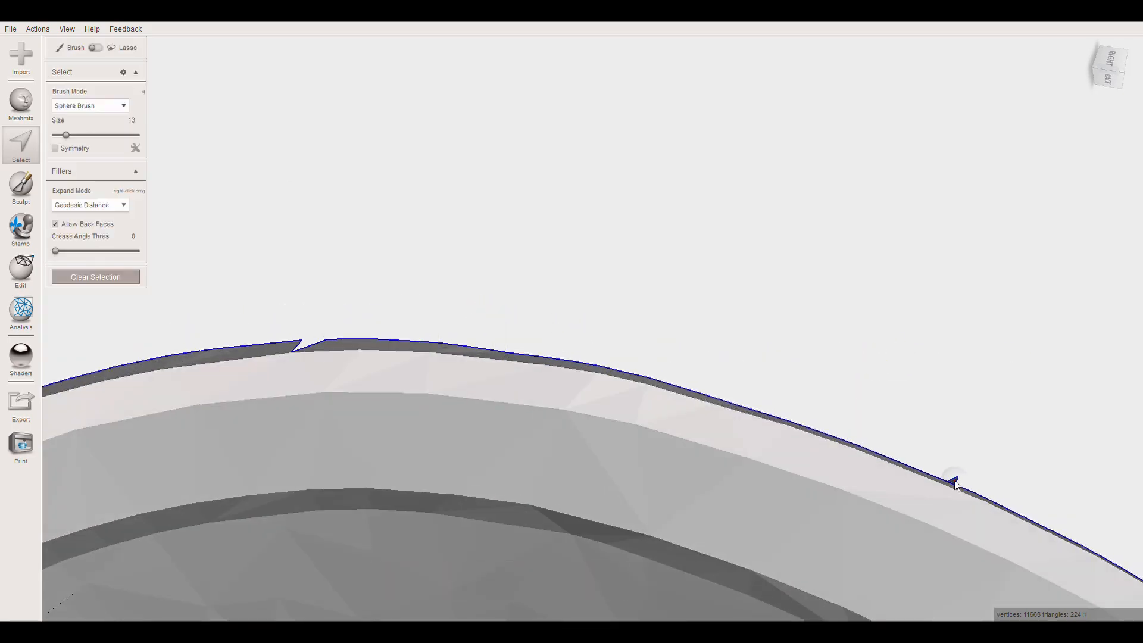
left_click(954, 479)
key("Delete")
Select the curved recessed wall faces below the rim, with Allow Back Faces disabled, and delete them.
scroll(955, 468, "down", 3)
right_click_drag(955, 467, 501, 237)
scroll(511, 238, "up", 5)
left_click(462, 356)
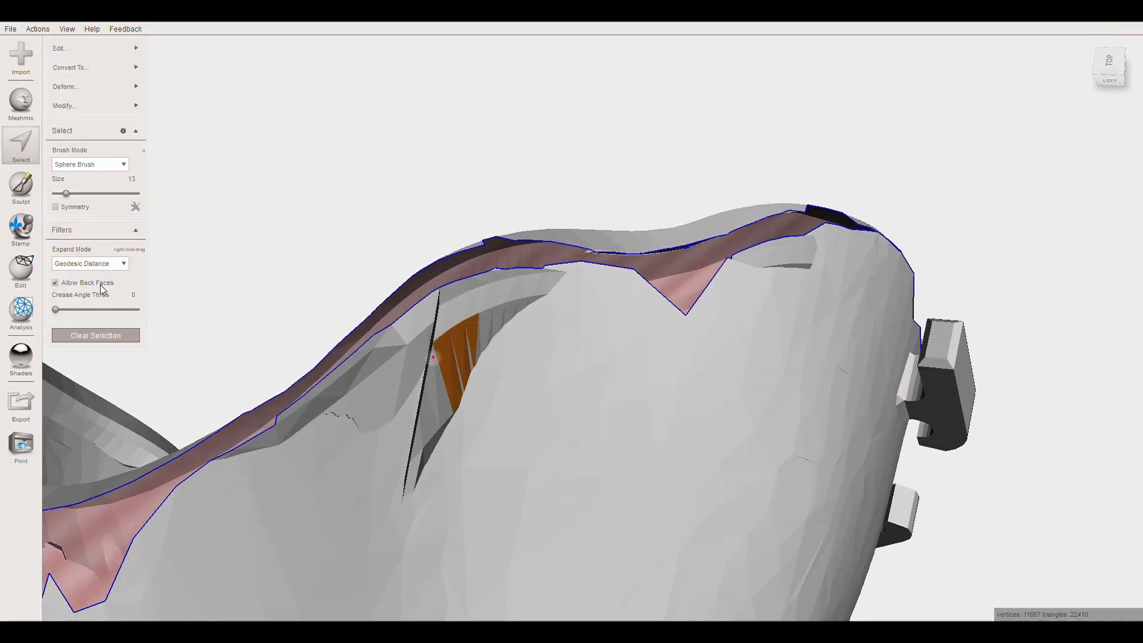
right_click_drag(517, 305, 427, 369)
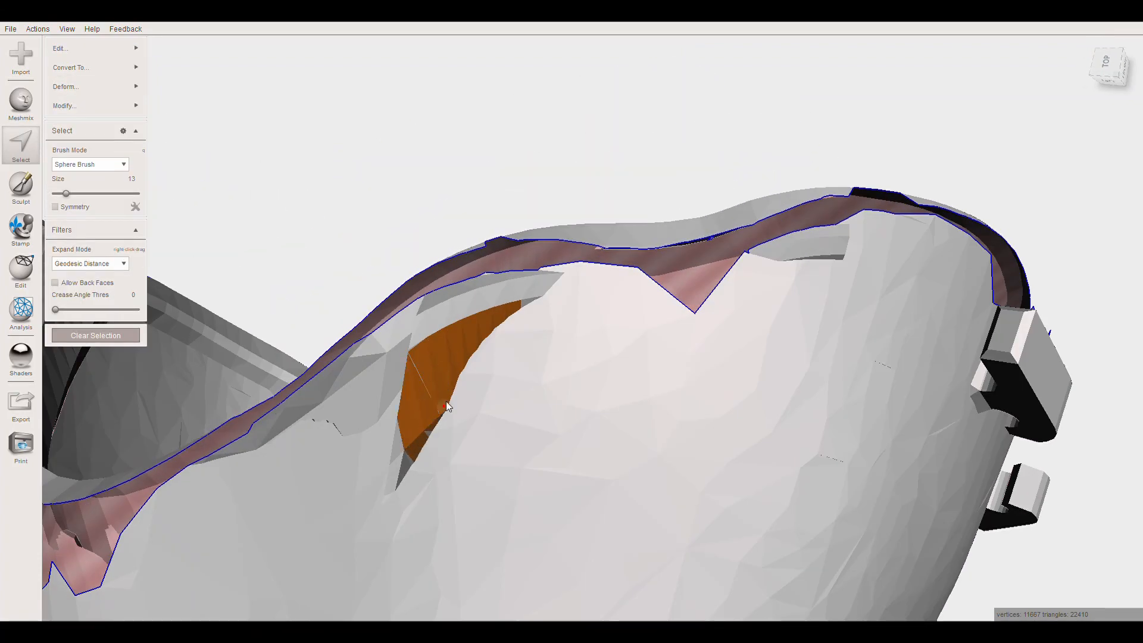
left_click(382, 459)
right_click_drag(379, 458, 520, 405)
key("Delete")
Delete the ledge faces left around the opened recess, including the small patch under the rim's edge.
mouse_move(369, 343)
right_mouse_down()
mouse_move(551, 375)
mouse_move(464, 387)
mouse_move(482, 315)
mouse_move(571, 265)
mouse_move(515, 232)
right_mouse_up()
key("Delete")
left_click(471, 286)
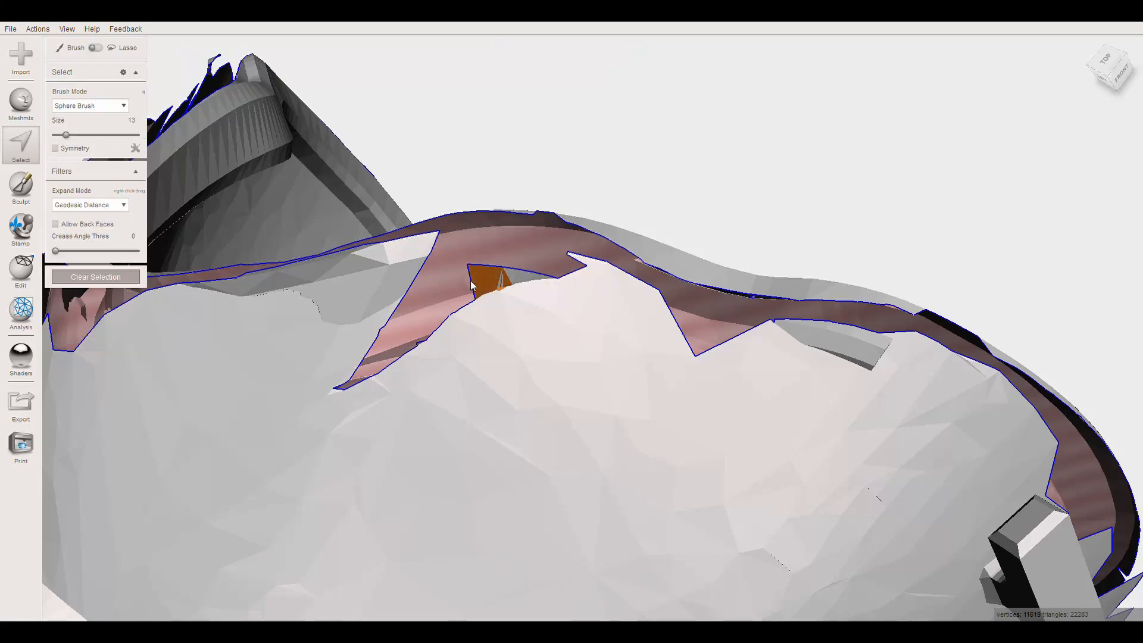
scroll(542, 278, "up", 5)
left_click(446, 242)
key("Delete")
Select the second recessed ledge further along the rim and delete its faces.
scroll(422, 248, "down", 3)
middle_click_drag(995, 365, 633, 477)
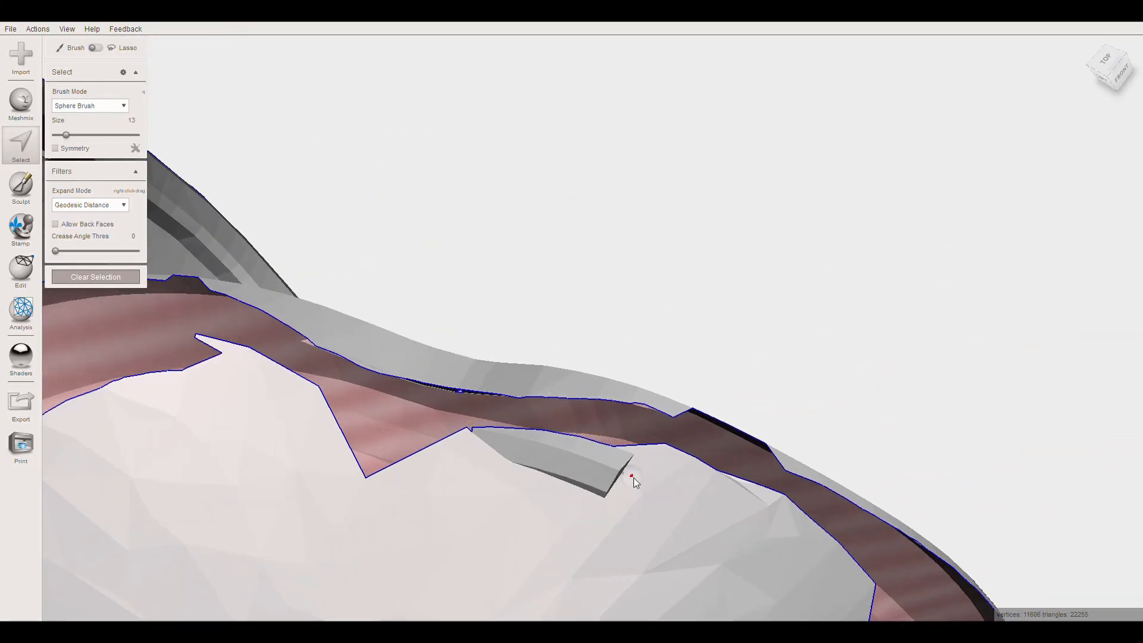
right_click_drag(531, 443, 511, 416)
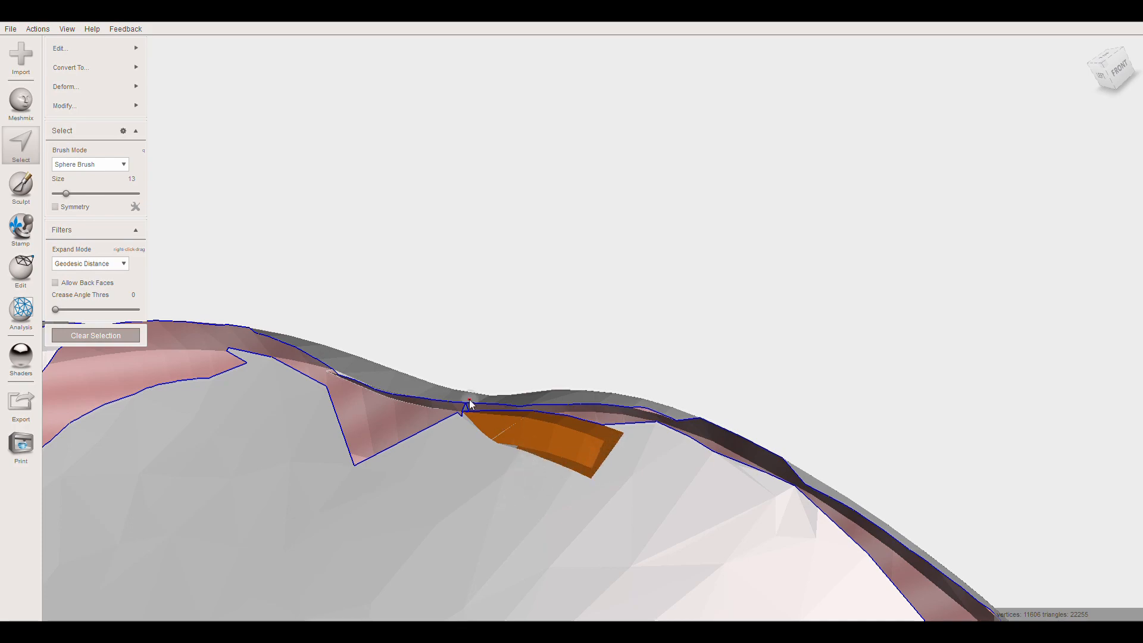
key("Delete")
Make the cleaned mask mesh solid with solid type Accurate, solid accuracy 128 and mesh density 128.
mouse_move(469, 399)
right_mouse_down()
mouse_move(558, 405)
mouse_move(666, 494)
mouse_move(742, 491)
mouse_move(620, 283)
mouse_move(382, 181)
mouse_move(559, 216)
mouse_move(624, 374)
mouse_move(31, 158)
right_mouse_up()
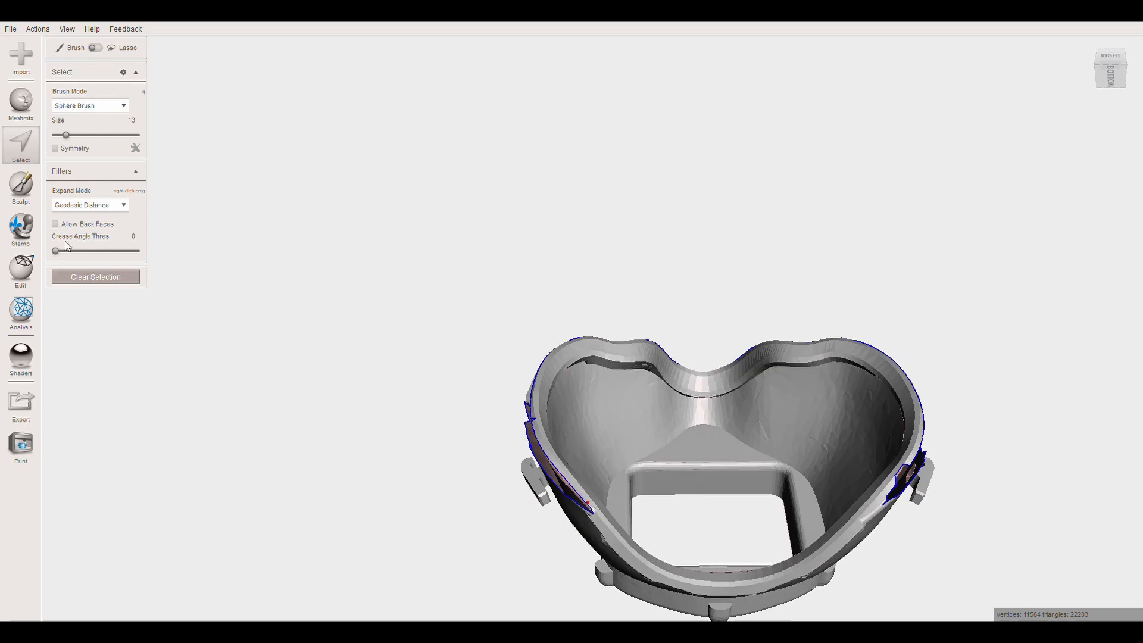
left_click(24, 271)
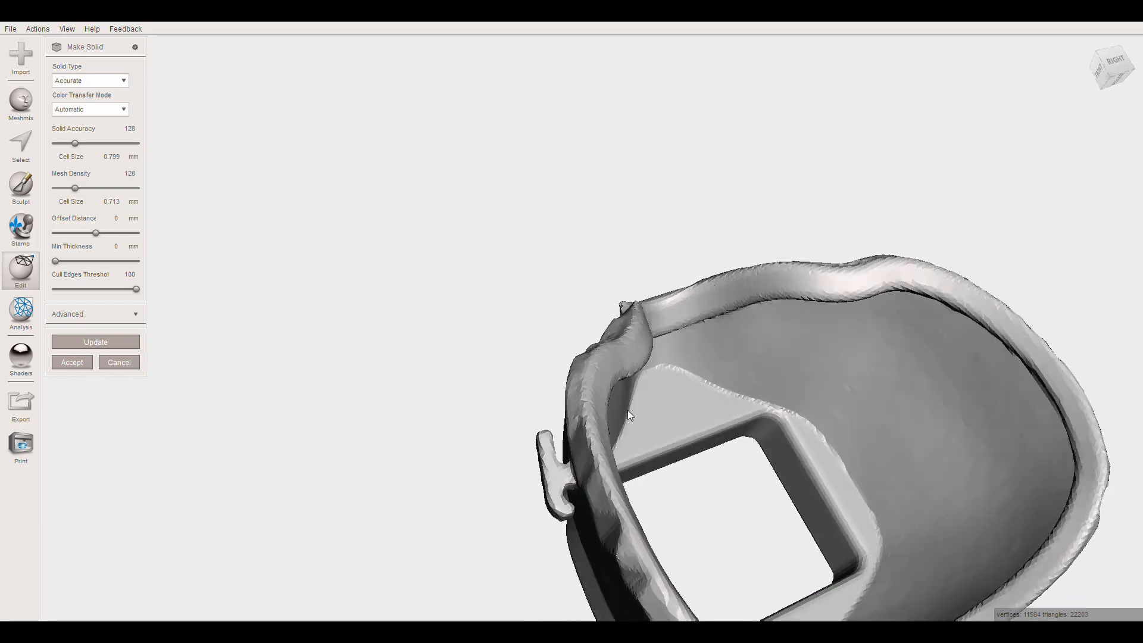
right_click_drag(628, 410, 760, 303)
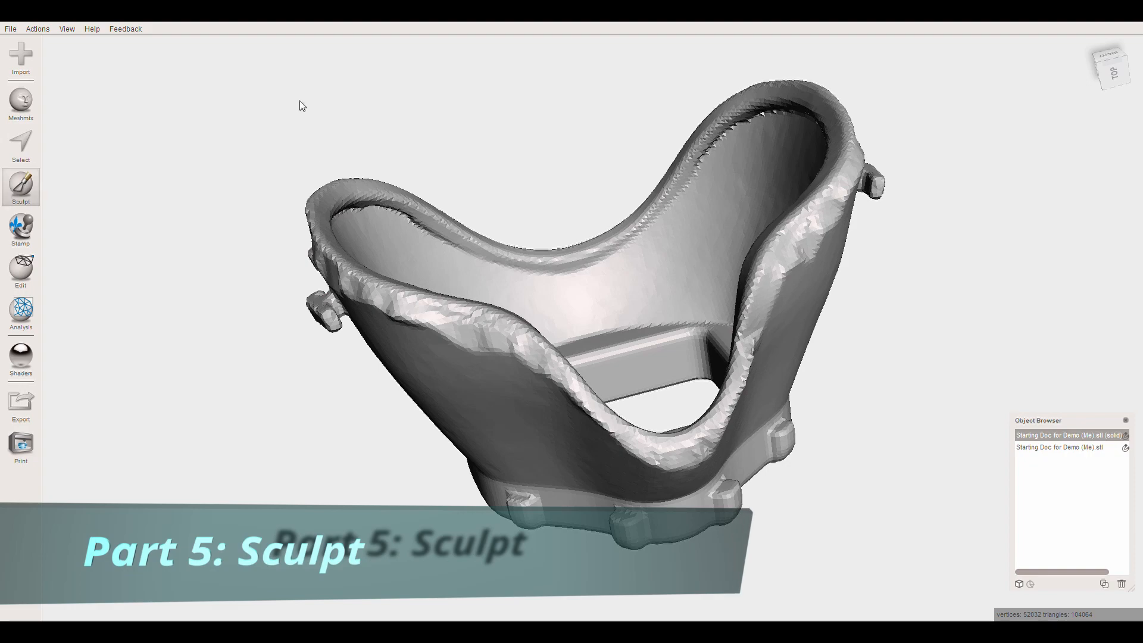
Choose the BubbleSmooth sculpting brush with strength 13 and size 21, and smooth the rough outer band above the strap hook.
key("space")
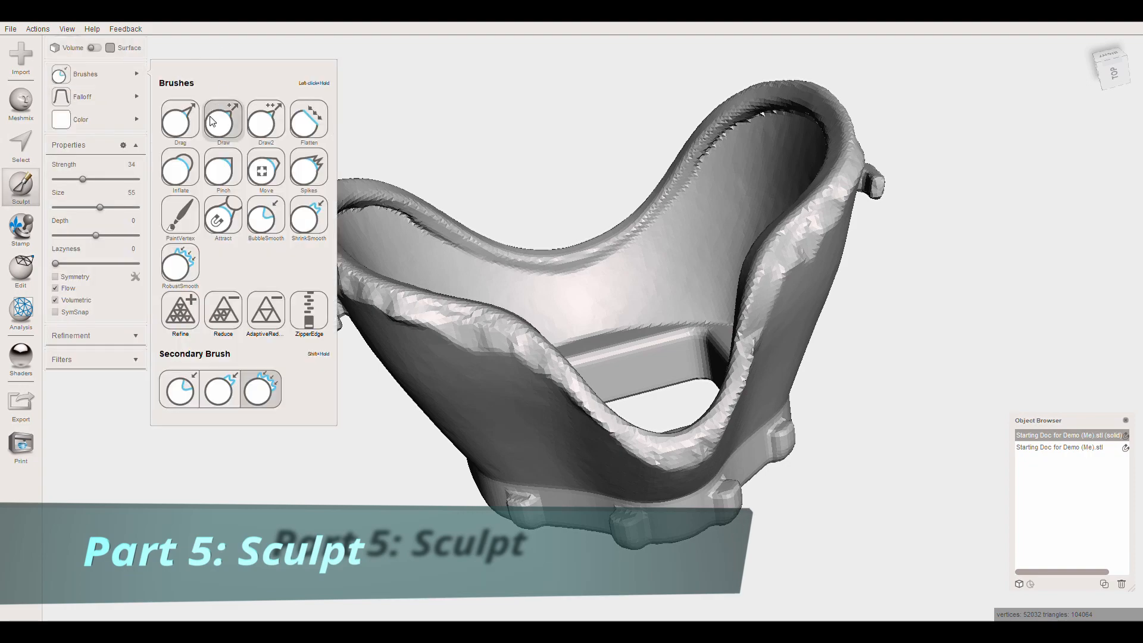
left_click(262, 215)
scroll(543, 293, "up", 3)
mouse_move(601, 333)
right_mouse_down()
mouse_move(543, 294)
mouse_move(556, 257)
mouse_move(429, 268)
right_mouse_up()
right_click_drag(390, 301, 298, 268)
left_click_drag(69, 207, 70, 179)
mouse_move(419, 301)
right_mouse_down()
mouse_move(392, 309)
mouse_move(430, 303)
mouse_move(366, 290)
mouse_move(390, 303)
right_mouse_up()
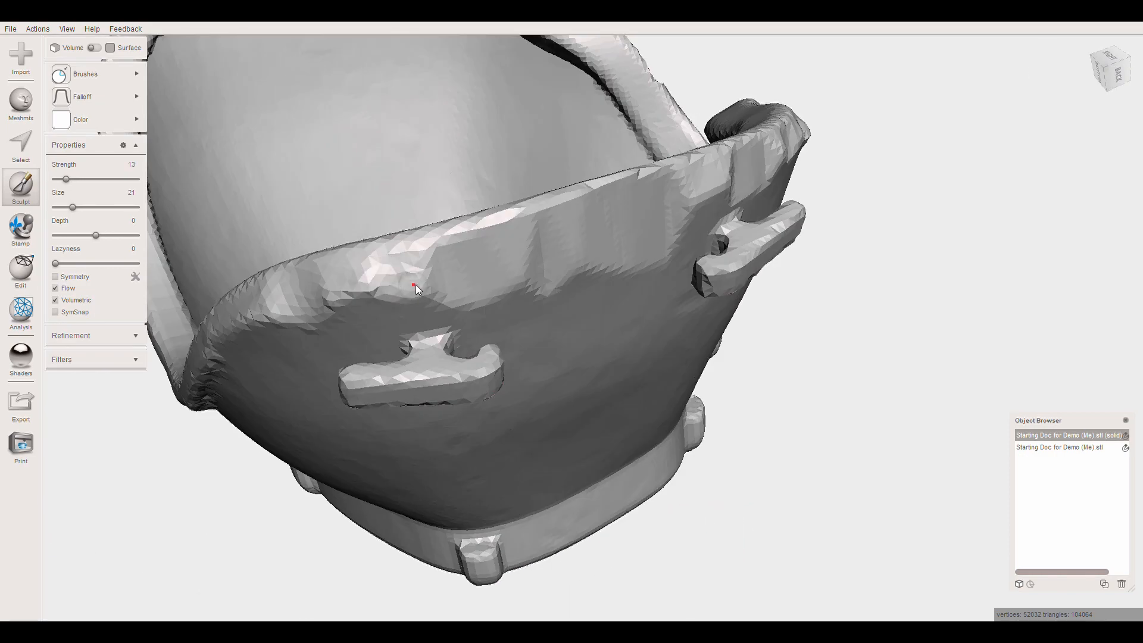
mouse_move(459, 284)
right_mouse_down()
mouse_move(559, 194)
mouse_move(500, 182)
right_mouse_up()
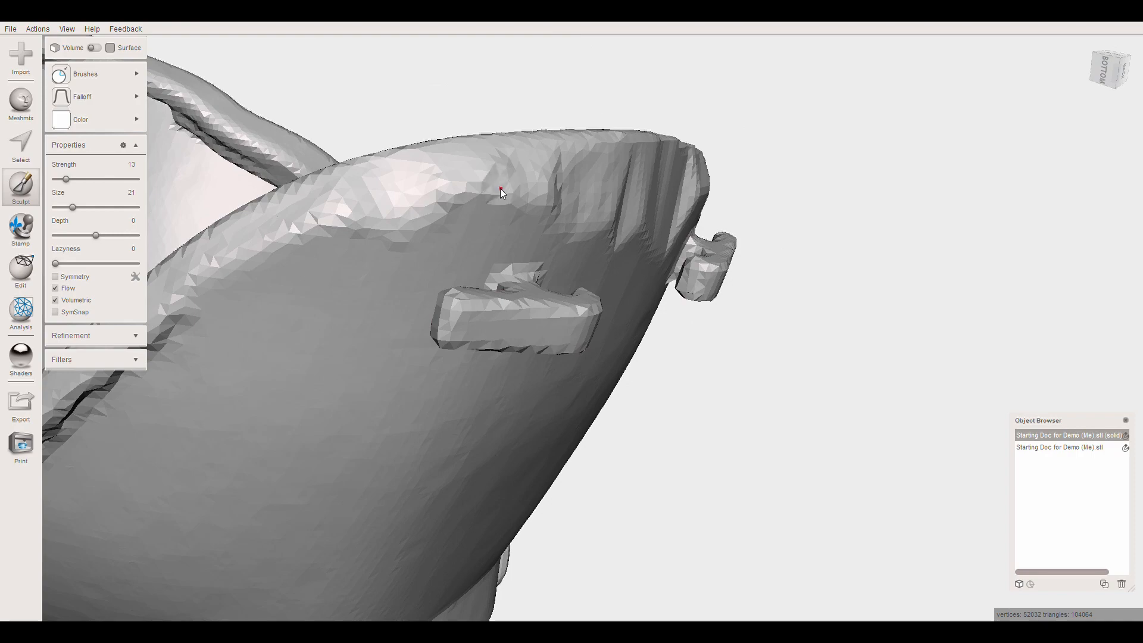
Set the brush strength to 16 and smooth the rough band between the two strap hooks.
right_click_drag(428, 217, 676, 271)
key("Up")
key("Up")
key("Up")
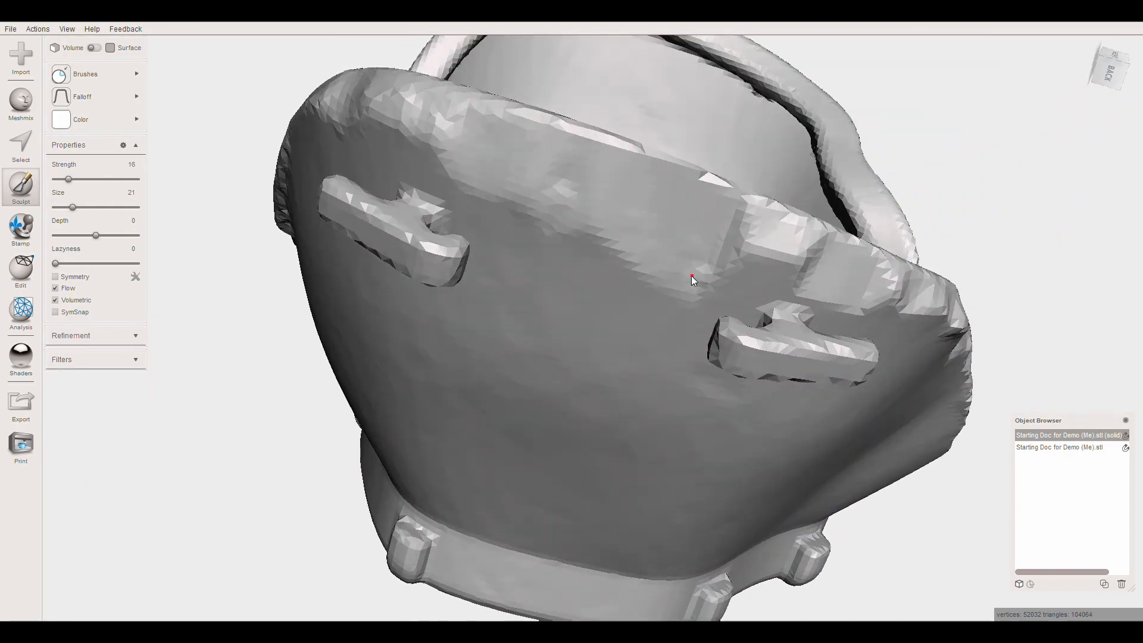
mouse_move(544, 205)
right_mouse_down()
mouse_move(619, 279)
mouse_move(651, 171)
right_mouse_up()
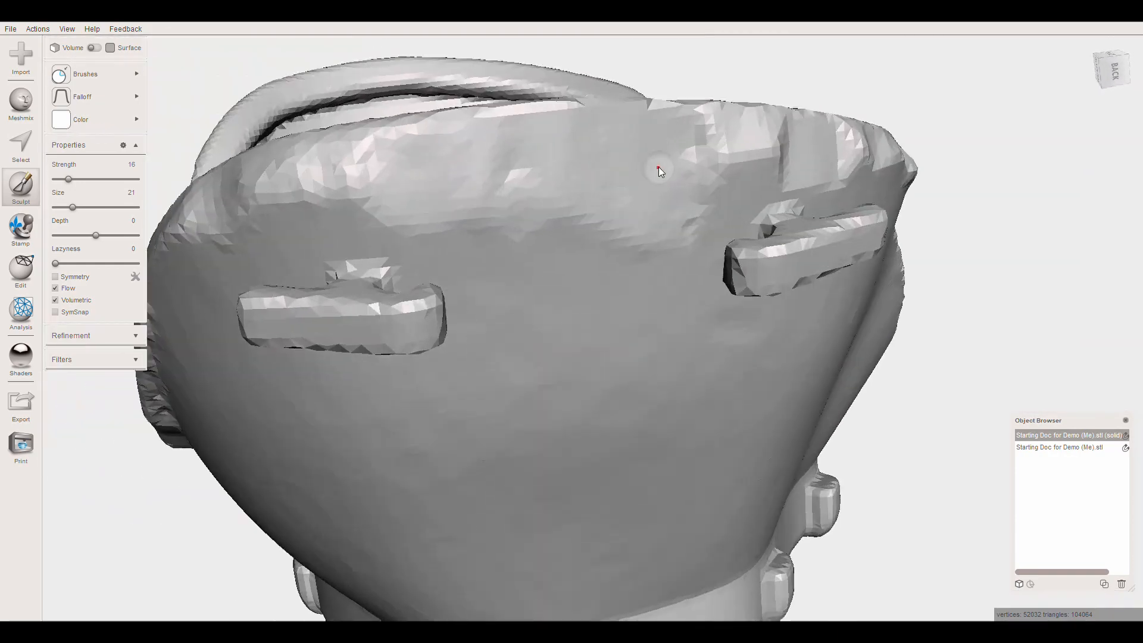
middle_click_drag(651, 171, 600, 252)
Switch to the Pinch brush and sculpt the uneven patch of the band between the hooks, adjusting the brush size.
left_click(85, 74)
left_click(223, 168)
left_click_drag(612, 241, 648, 226)
mouse_move(72, 207)
left_mouse_down()
mouse_move(94, 207)
mouse_move(78, 207)
left_mouse_up()
left_click_drag(558, 220, 535, 192)
Switch back to BubbleSmooth, set strength 22 and size 21, and smooth the stepped band above the second hook.
mouse_move(107, 74)
left_click(263, 231)
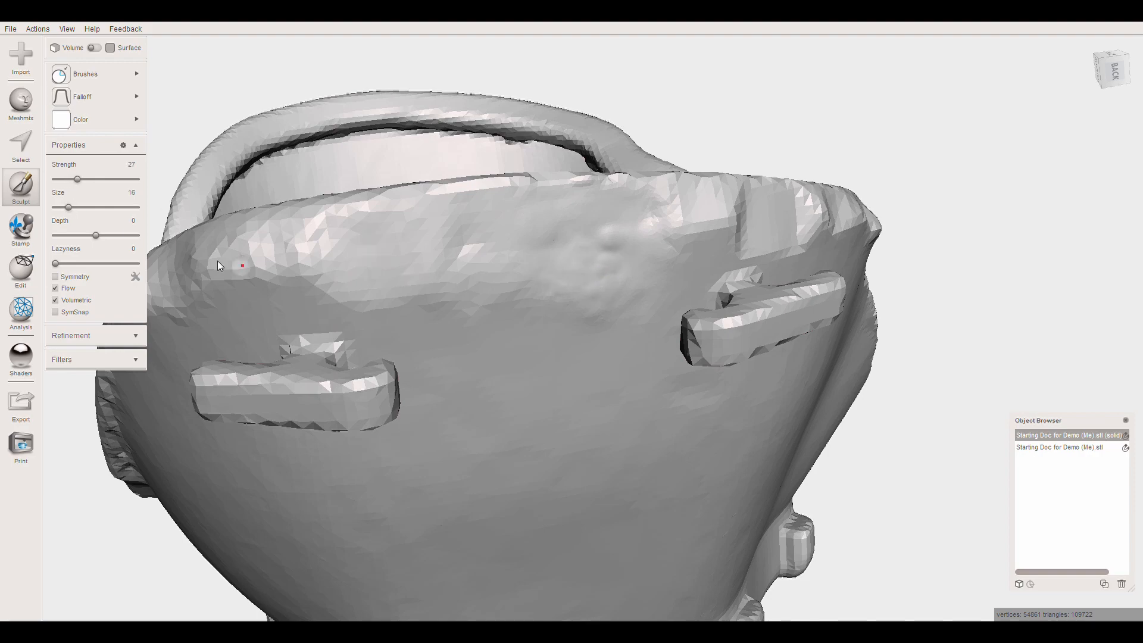
right_click_drag(592, 245, 727, 263)
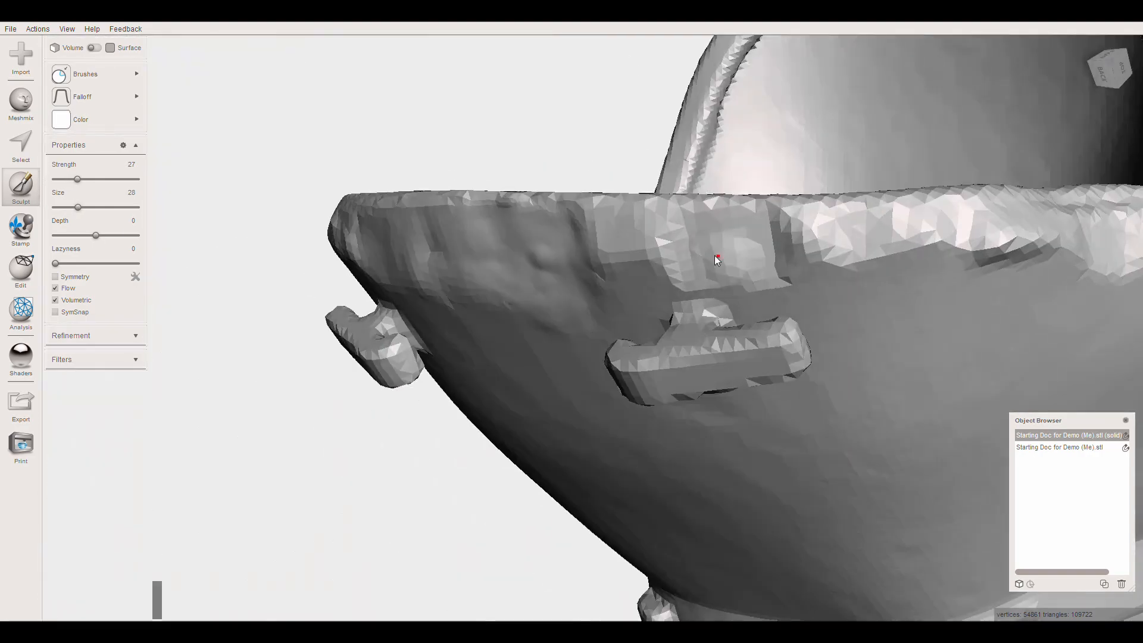
left_click_drag(77, 179, 74, 179)
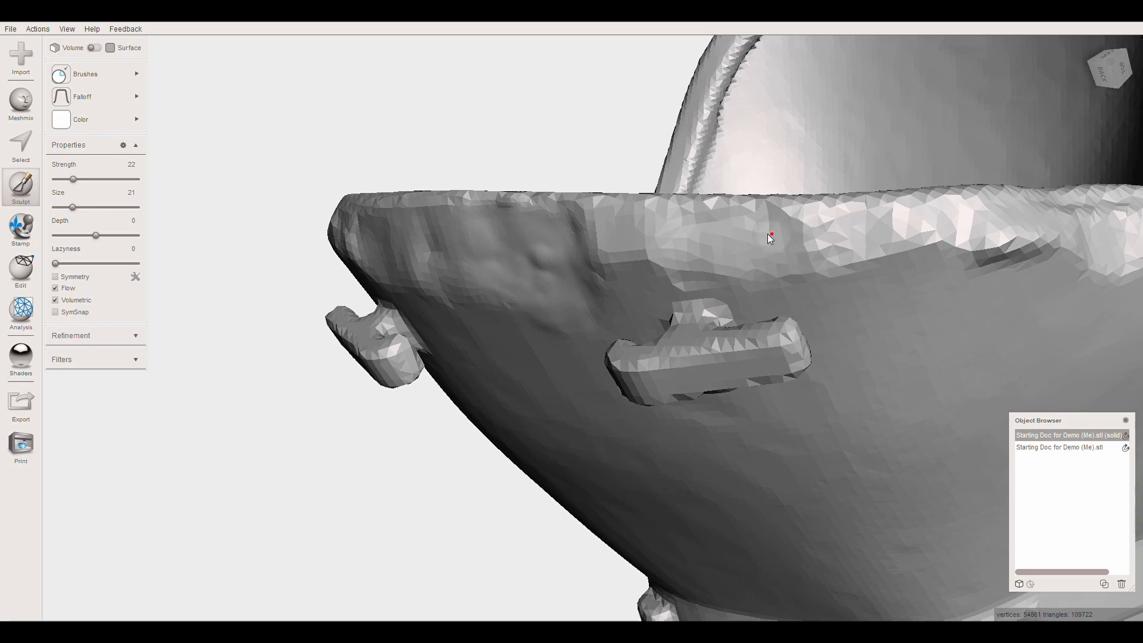
mouse_move(536, 256)
right_mouse_down()
mouse_move(625, 213)
mouse_move(702, 244)
right_mouse_up()
Switch to the Flatten brush and level the bumpy outer band above the hooks, using strength 28 and size 21.
mouse_move(107, 75)
left_click(306, 119)
mouse_move(464, 220)
right_mouse_down()
mouse_move(535, 240)
mouse_move(557, 212)
right_mouse_up()
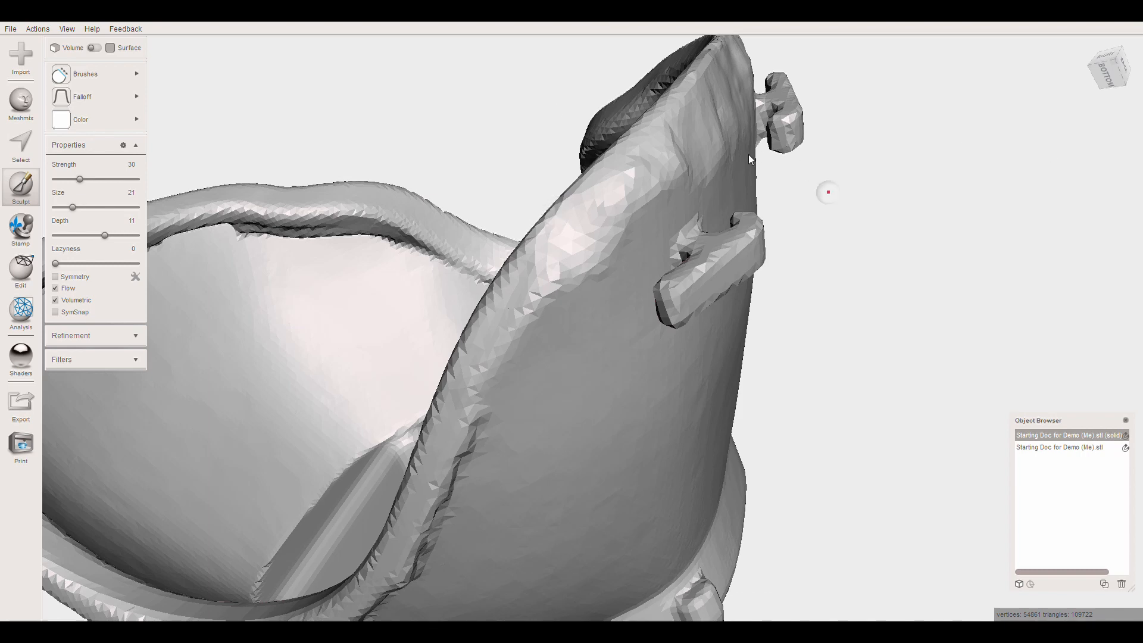
right_click_drag(569, 316, 507, 204)
right_click_drag(656, 173, 597, 187)
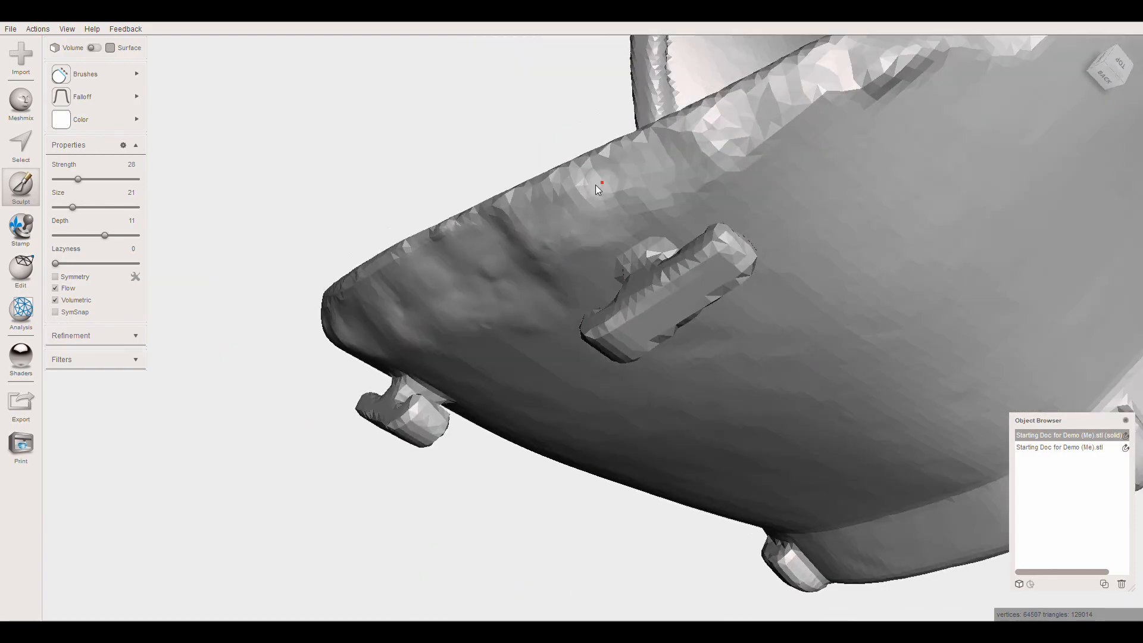
Flatten the remaining facets along the outer band beyond the hook, enlarging the brush slightly.
right_click_drag(735, 150, 686, 212)
right_click_drag(683, 238, 713, 245)
left_click_drag(855, 192, 824, 224)
right_click_drag(712, 245, 722, 255)
left_click_drag(72, 207, 77, 207)
scroll(691, 276, "down", 5)
mouse_move(691, 276)
right_mouse_down()
mouse_move(833, 218)
mouse_move(632, 268)
right_mouse_up()
scroll(633, 268, "up", 3)
Switch to BubbleSmooth with size 20 and strength 22, and smooth the flattened band above the hook.
left_click(85, 75)
left_click(262, 211)
left_click_drag(77, 207, 72, 207)
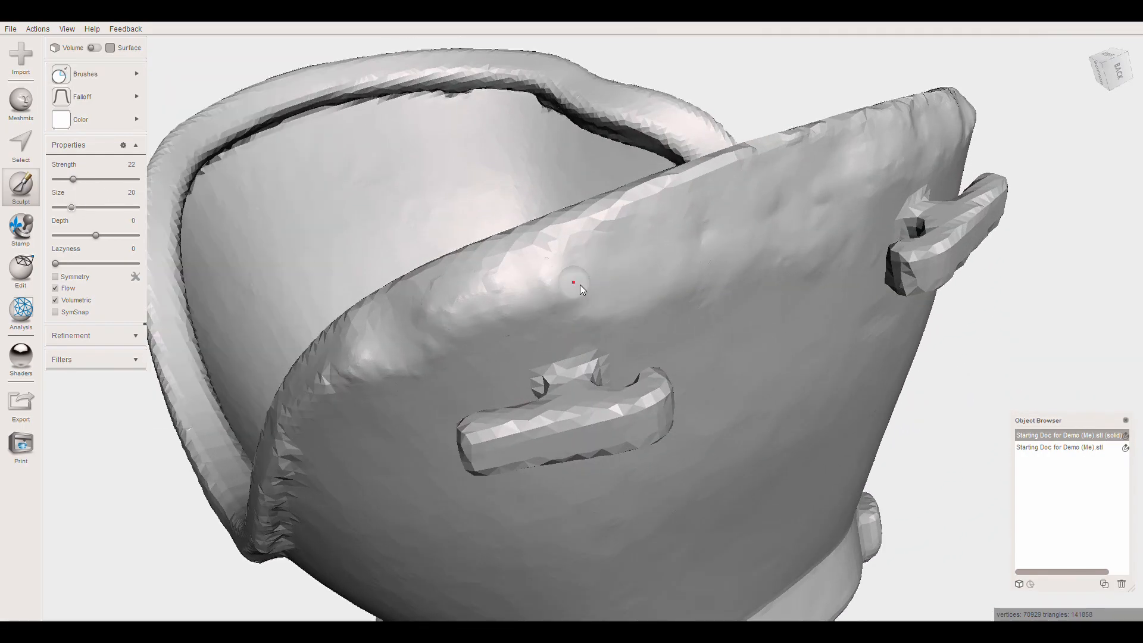
right_click_drag(538, 269, 513, 222)
Switch to the Inflate brush and build up the low spots along the band between and beyond the hooks.
left_click(85, 75)
left_click(180, 170)
mouse_move(491, 246)
left_mouse_down()
mouse_move(495, 253)
mouse_move(496, 243)
left_mouse_up()
right_click_drag(496, 243, 501, 285)
mouse_move(563, 301)
left_mouse_down()
mouse_move(609, 294)
mouse_move(773, 211)
left_mouse_up()
mouse_move(773, 211)
right_mouse_down()
mouse_move(644, 282)
mouse_move(906, 194)
right_mouse_up()
left_click_drag(906, 194, 831, 244)
mouse_move(831, 244)
right_mouse_down()
mouse_move(585, 258)
mouse_move(601, 298)
right_mouse_up()
Switch to BubbleSmooth with strength 41 and size 25, and smooth the outer band above and between the back hooks.
left_click(85, 74)
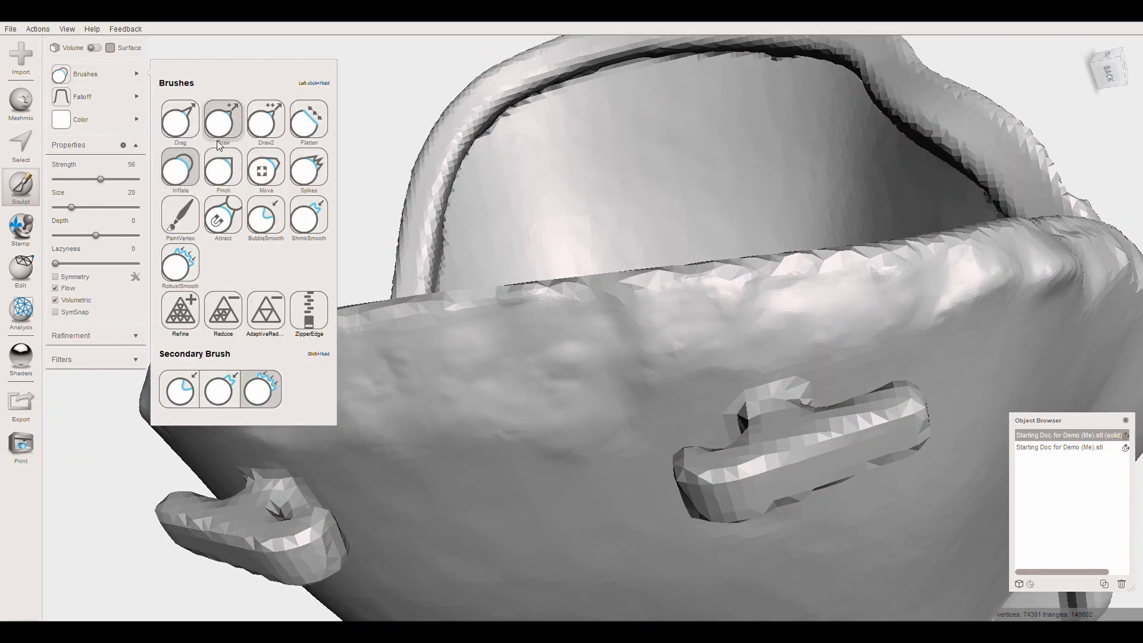
left_click(177, 120)
right_click_drag(494, 334, 510, 284)
left_click_drag(72, 207, 85, 180)
left_click_drag(78, 207, 76, 207)
right_click_drag(377, 300, 410, 295)
left_click_drag(86, 179, 89, 179)
left_click_drag(410, 297, 549, 308)
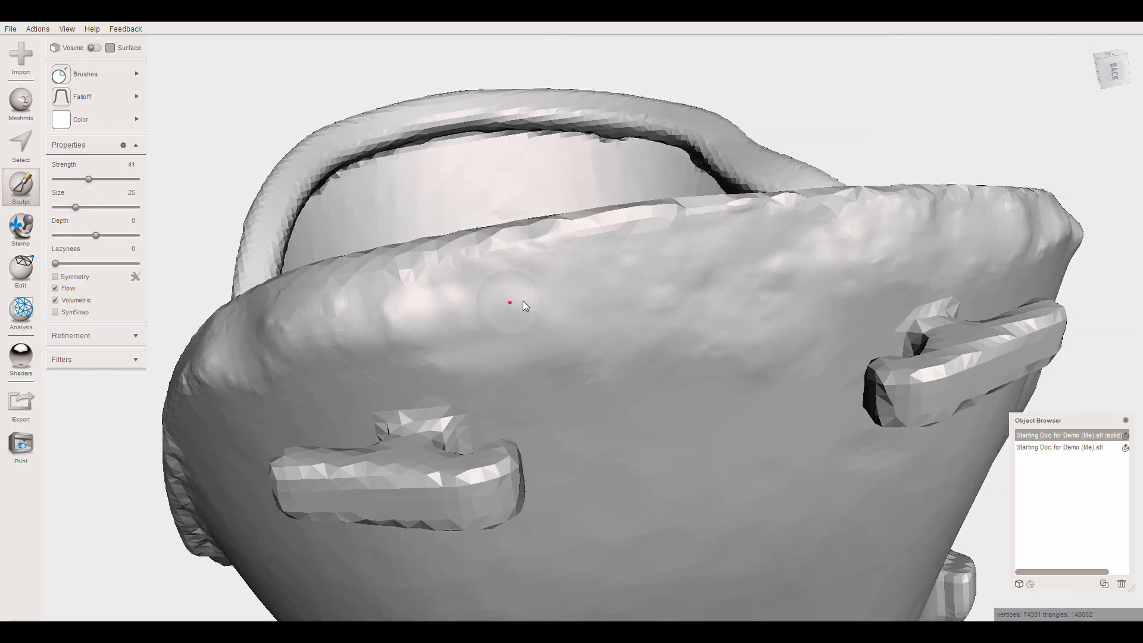
Smooth the remaining bumps low on the outer band between the two back hooks.
right_click_drag(487, 303, 495, 326)
scroll(553, 366, "up", 3)
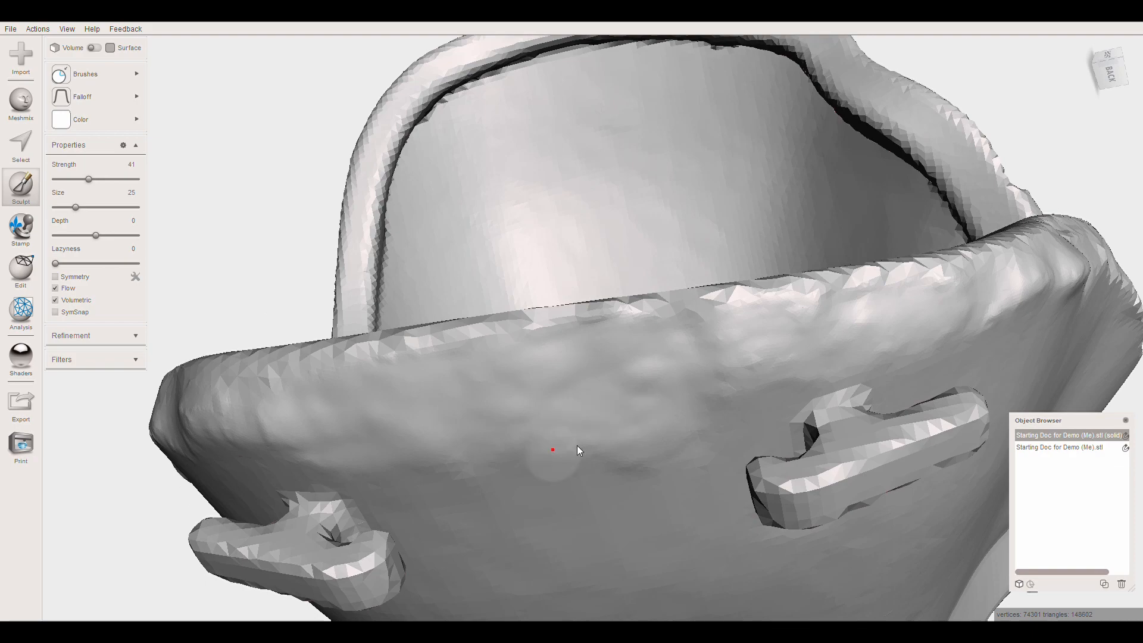
right_click_drag(613, 380, 696, 454)
mouse_move(622, 464)
left_mouse_down()
mouse_move(480, 473)
mouse_move(634, 466)
mouse_move(577, 470)
mouse_move(651, 491)
left_mouse_up()
right_click_drag(651, 490, 391, 430)
right_click_drag(688, 349, 484, 382)
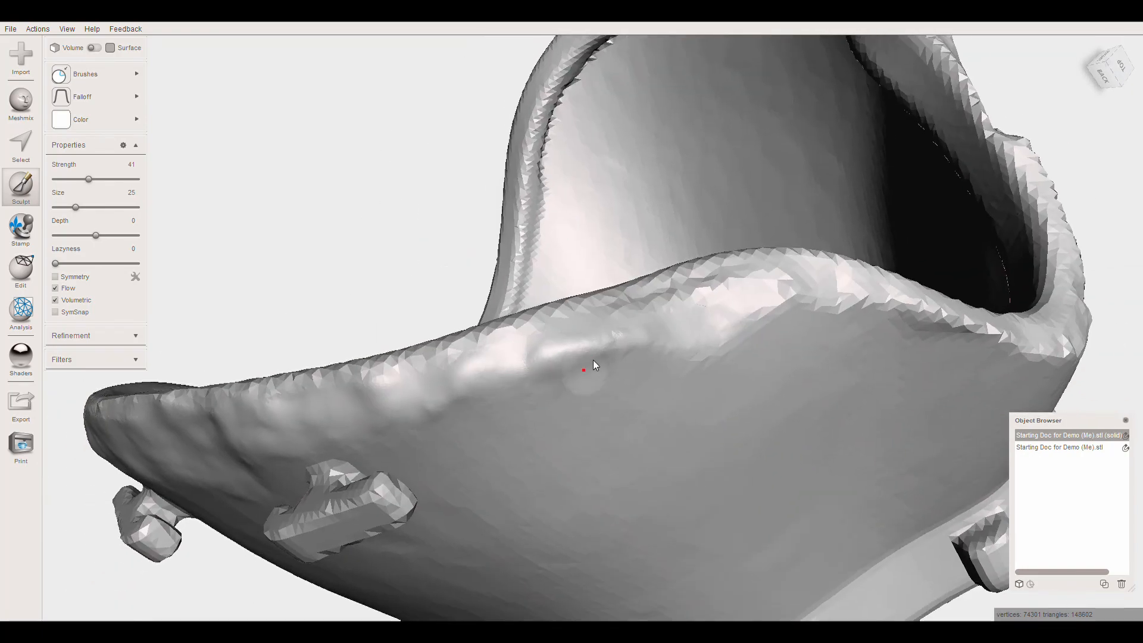
Smooth the uneven stretch of the band beyond the back hook, towards the side dip of the rim.
right_click_drag(592, 359, 514, 386)
mouse_move(514, 386)
left_mouse_down()
mouse_move(571, 378)
mouse_move(519, 408)
left_mouse_up()
mouse_move(519, 408)
right_mouse_down()
mouse_move(565, 417)
mouse_move(537, 409)
mouse_move(658, 387)
right_mouse_up()
right_click_drag(545, 390, 605, 377)
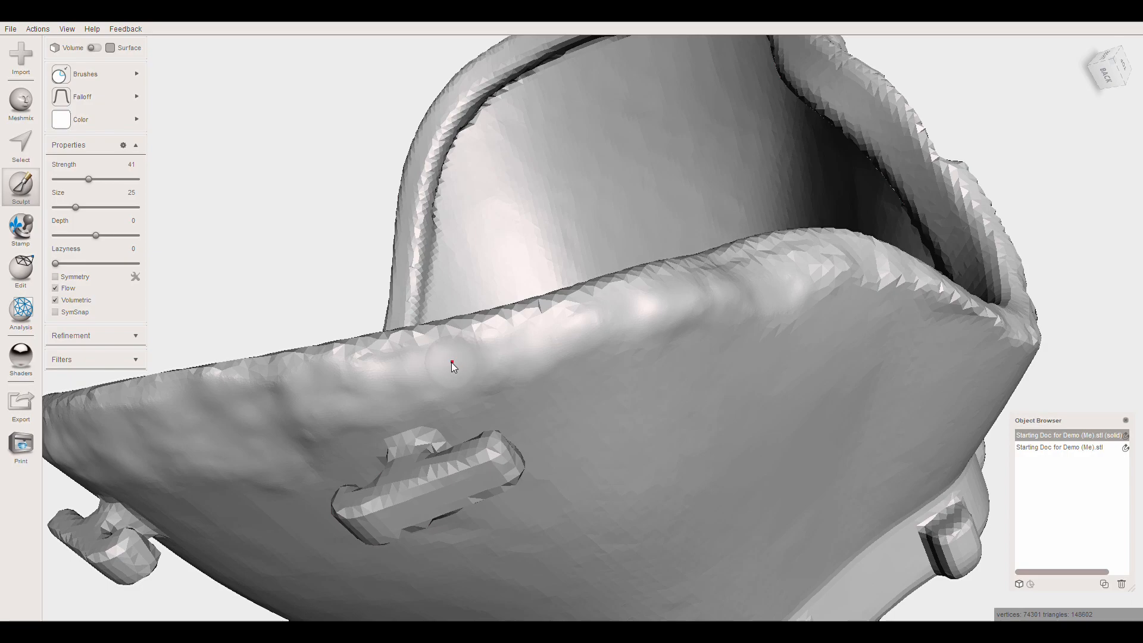
Switch to the Flatten brush with strength 24 and size 19, and level the faceted band where the side dip begins.
right_click_drag(451, 362, 316, 314)
right_click_drag(556, 390, 552, 294)
right_click_drag(546, 255, 515, 345)
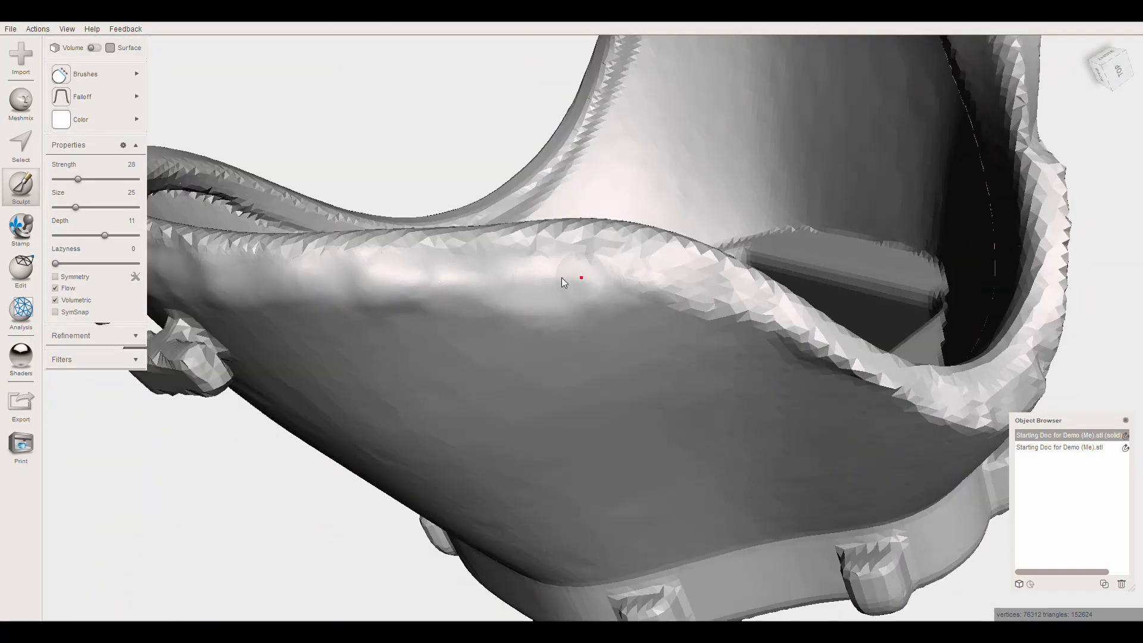
left_click(67, 207)
left_click(75, 179)
left_click(71, 207)
left_click_drag(543, 277, 625, 266)
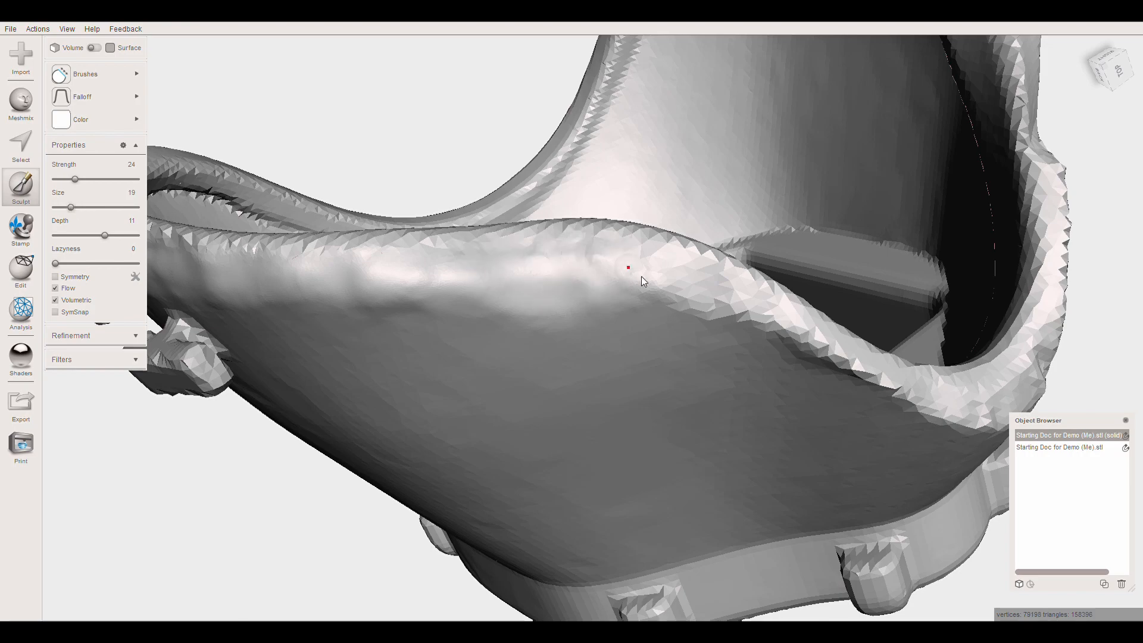
Continue flattening the rough facets along the outer edge of the rim's side dip.
right_click_drag(625, 267, 632, 320)
right_click_drag(709, 334, 652, 244)
left_click_drag(653, 244, 851, 259)
Switch to BubbleSmooth with strength 41 and size 19, and smooth the flattened band along the side dip.
mouse_move(524, 185)
right_mouse_down()
mouse_move(561, 240)
mouse_move(548, 254)
right_mouse_up()
left_click(95, 74)
left_click(274, 222)
left_click_drag(548, 254, 734, 259)
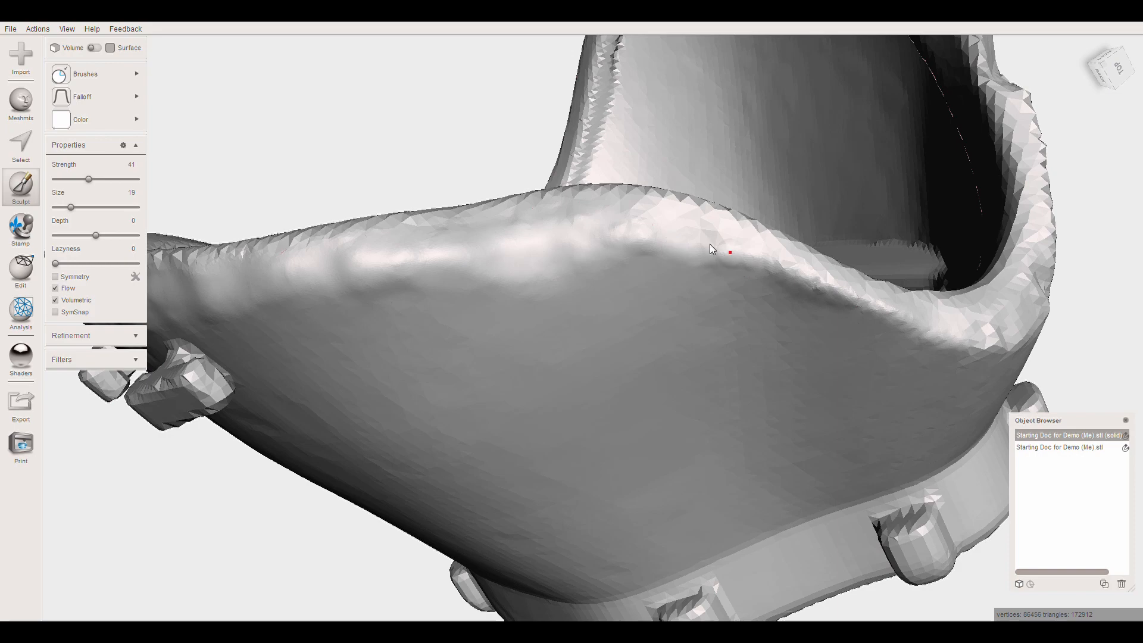
right_click_drag(734, 259, 654, 287)
mouse_move(577, 275)
right_mouse_down()
mouse_move(535, 349)
mouse_move(602, 235)
right_mouse_up()
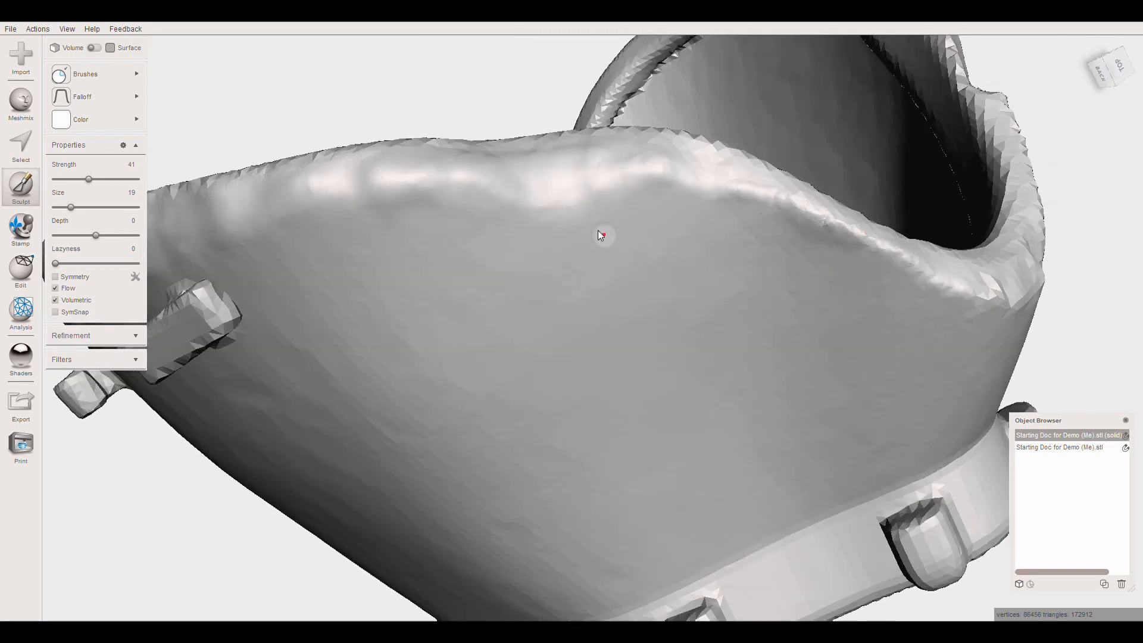
Change brushes and touch up a small uneven spot on the band beyond the hook.
right_click_drag(560, 165, 527, 173)
left_click(95, 74)
left_click(177, 98)
left_click_drag(406, 283, 417, 284)
right_click_drag(417, 285, 434, 298)
Return to BubbleSmooth and blend the touched-up stretch of the band into the side wall, reworking leftover bumps.
left_click(95, 75)
left_click(274, 222)
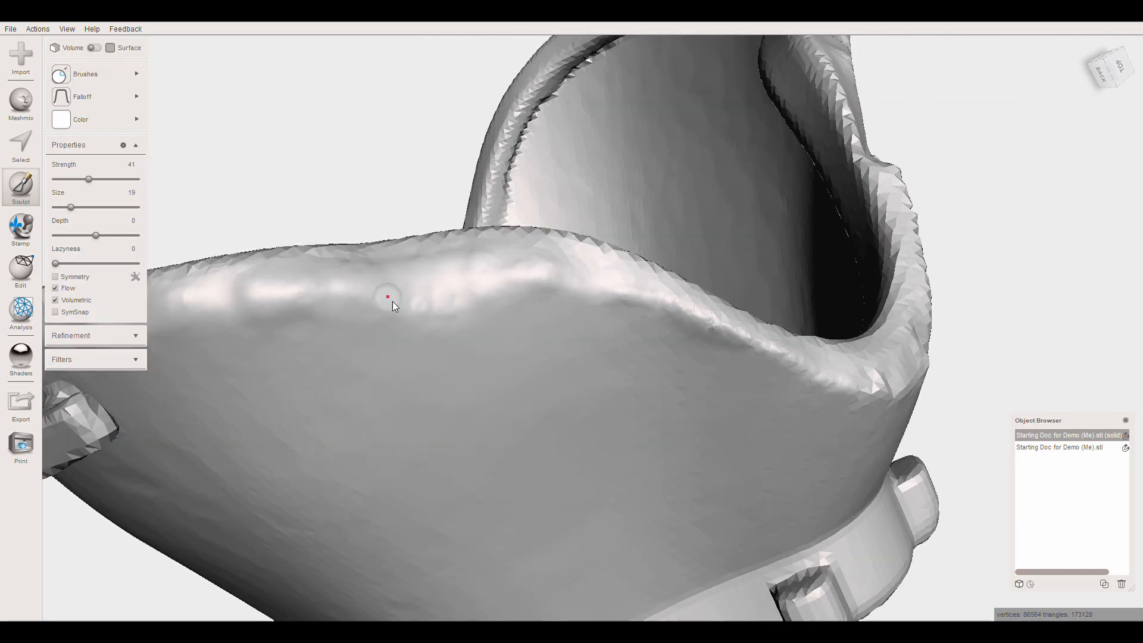
left_click_drag(430, 295, 334, 291)
left_click(95, 74)
left_click(178, 98)
mouse_move(452, 308)
right_mouse_down()
mouse_move(465, 344)
mouse_move(500, 338)
mouse_move(602, 366)
mouse_move(606, 356)
mouse_move(531, 389)
right_mouse_up()
left_click(95, 75)
left_click(274, 222)
mouse_move(748, 463)
right_mouse_down()
mouse_move(541, 315)
mouse_move(602, 282)
mouse_move(466, 297)
mouse_move(520, 252)
right_mouse_up()
mouse_move(446, 176)
right_mouse_down()
mouse_move(429, 241)
mouse_move(464, 256)
right_mouse_up()
Switch to the Inflate brush for the low spots in the side band, undo the misplaced stroke, and set the size to 28.
mouse_move(122, 80)
left_click(180, 171)
left_click(265, 248)
key("ctrl+z")
left_click_drag(71, 207, 78, 208)
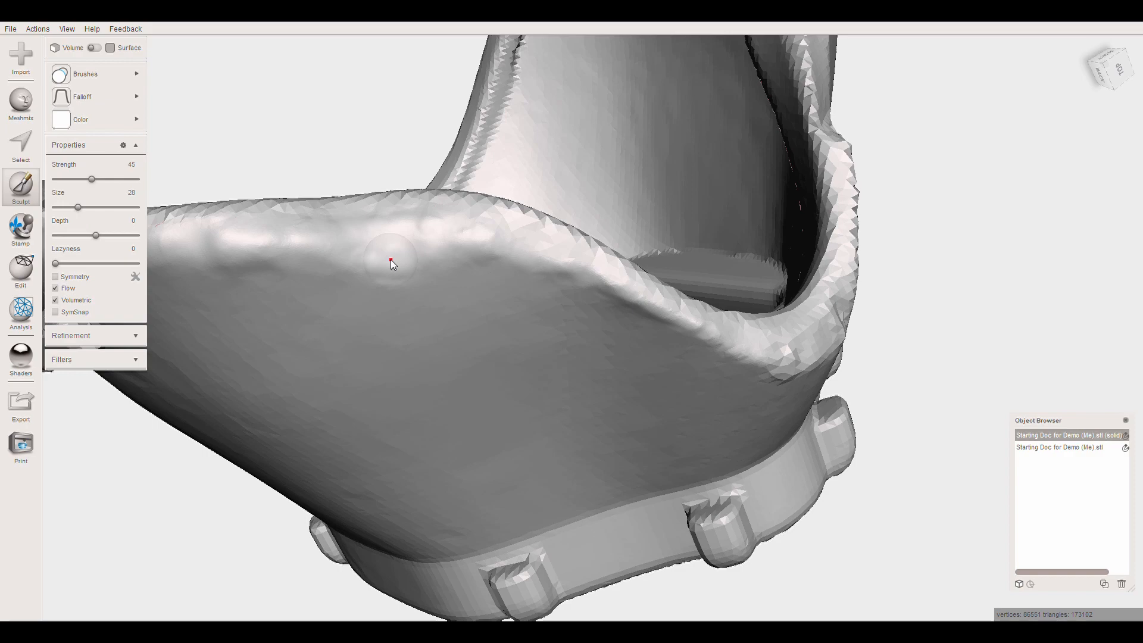
Switch back to BubbleSmooth for the side band, reducing it to strength 25 and size 20.
right_click_drag(390, 270, 463, 250)
scroll(463, 250, "up", 1)
mouse_move(121, 77)
left_click(264, 218)
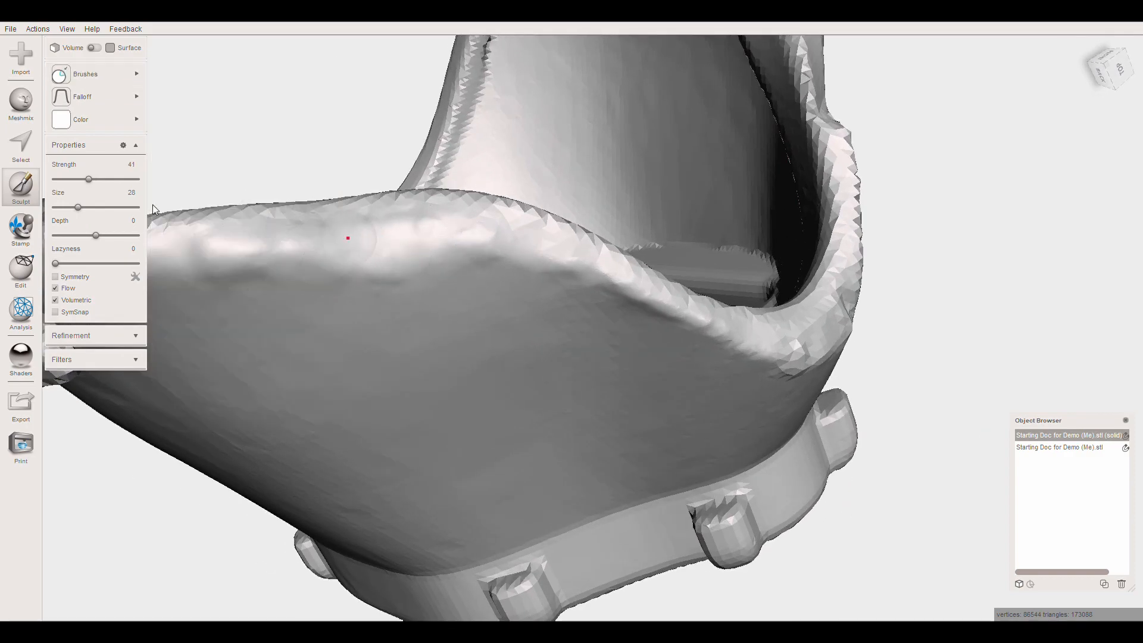
left_click_drag(78, 207, 65, 207)
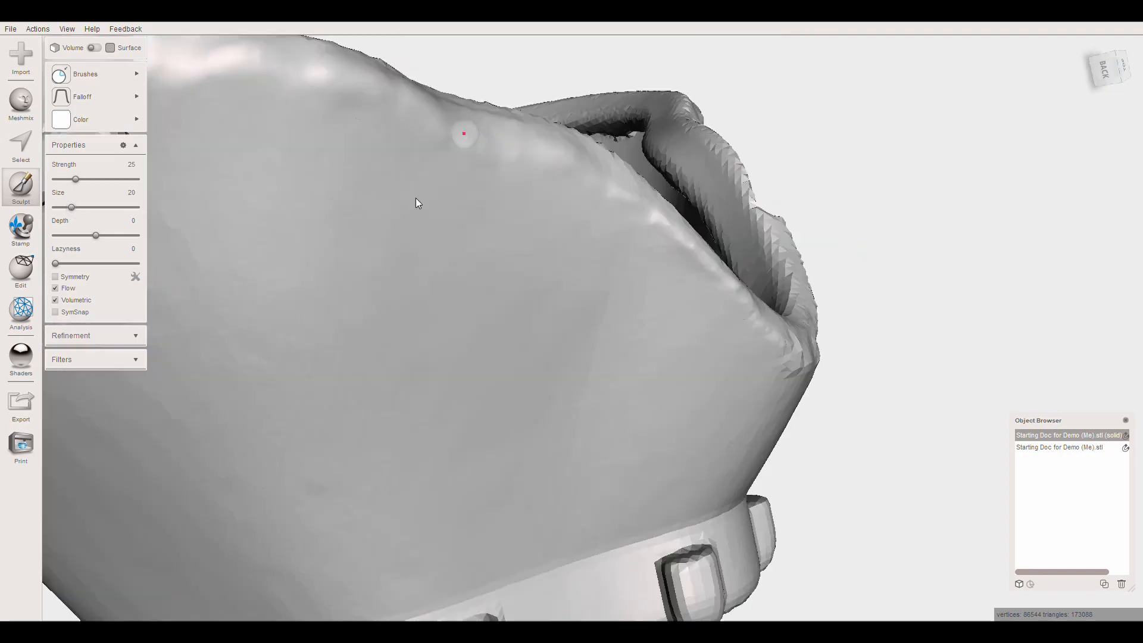
Examine the mask's outer band from the back and around to the opposite side for remaining rough areas.
scroll(464, 306, "down", 5)
right_click_drag(415, 198, 401, 132)
scroll(401, 133, "up", 3)
scroll(411, 200, "down", 2)
right_click_drag(411, 200, 413, 170)
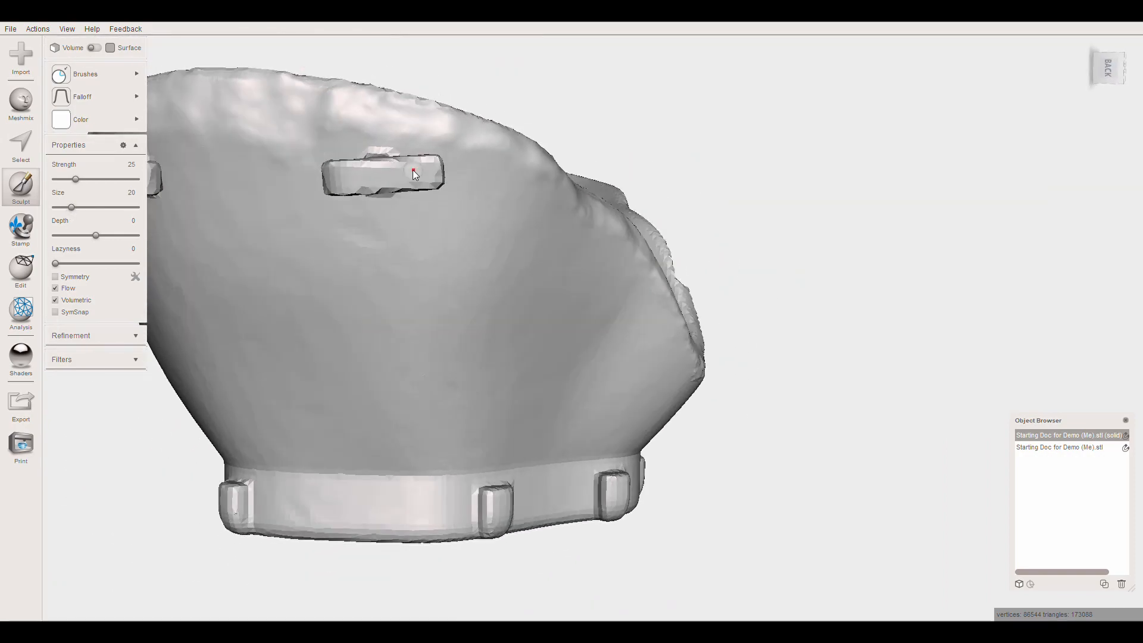
right_click_drag(412, 170, 490, 168)
scroll(490, 168, "down", 3)
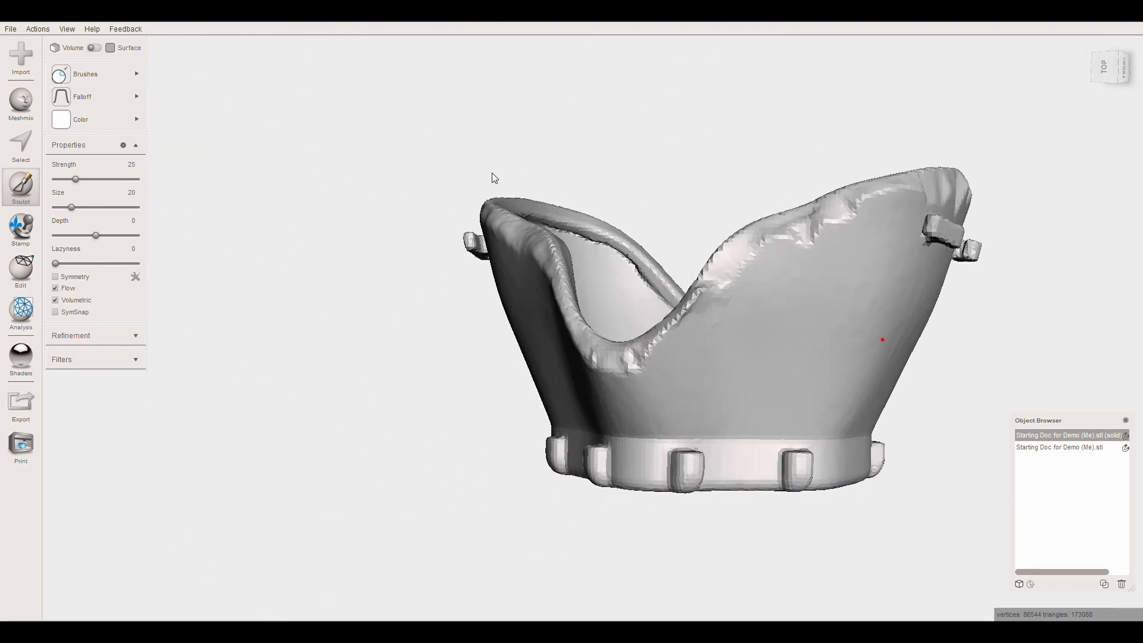
scroll(663, 272, "up", 5)
mouse_move(690, 367)
right_mouse_down()
mouse_move(730, 365)
mouse_move(725, 423)
mouse_move(655, 357)
mouse_move(678, 375)
right_mouse_up()
scroll(655, 357, "up", 3)
Set BubbleSmooth to strength 22 and size 20, and smooth the jagged band on the opposite side of the mask.
left_click(85, 74)
left_click(266, 216)
left_click_drag(75, 179, 69, 179)
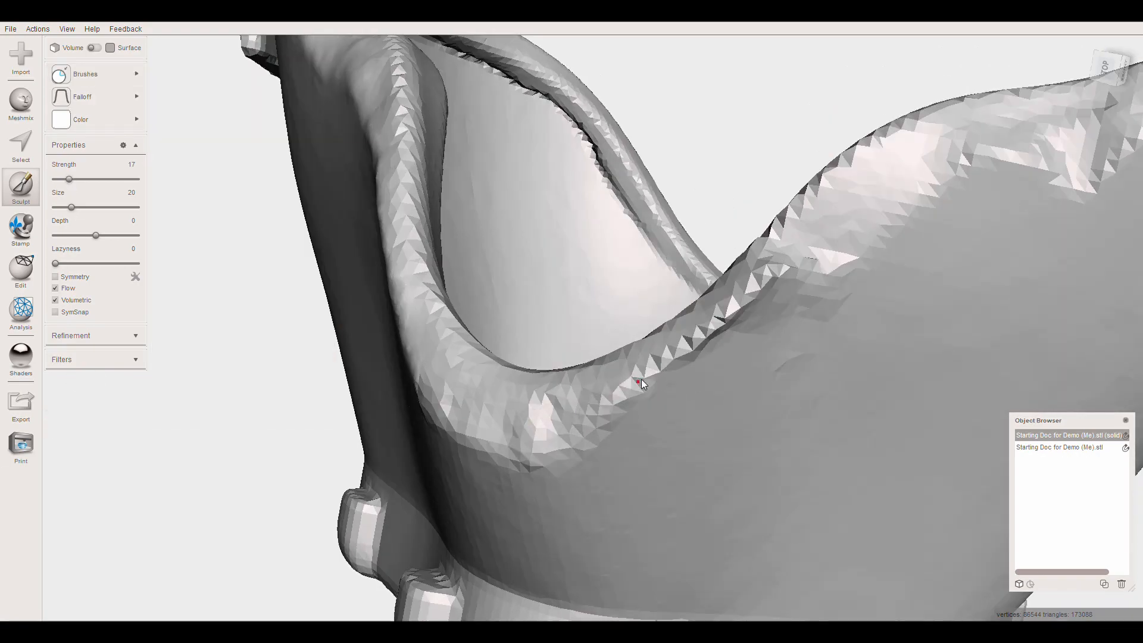
right_click_drag(645, 387, 419, 354)
mouse_move(419, 354)
left_mouse_down()
mouse_move(433, 365)
mouse_move(336, 401)
mouse_move(460, 311)
left_mouse_up()
left_click_drag(69, 179, 73, 179)
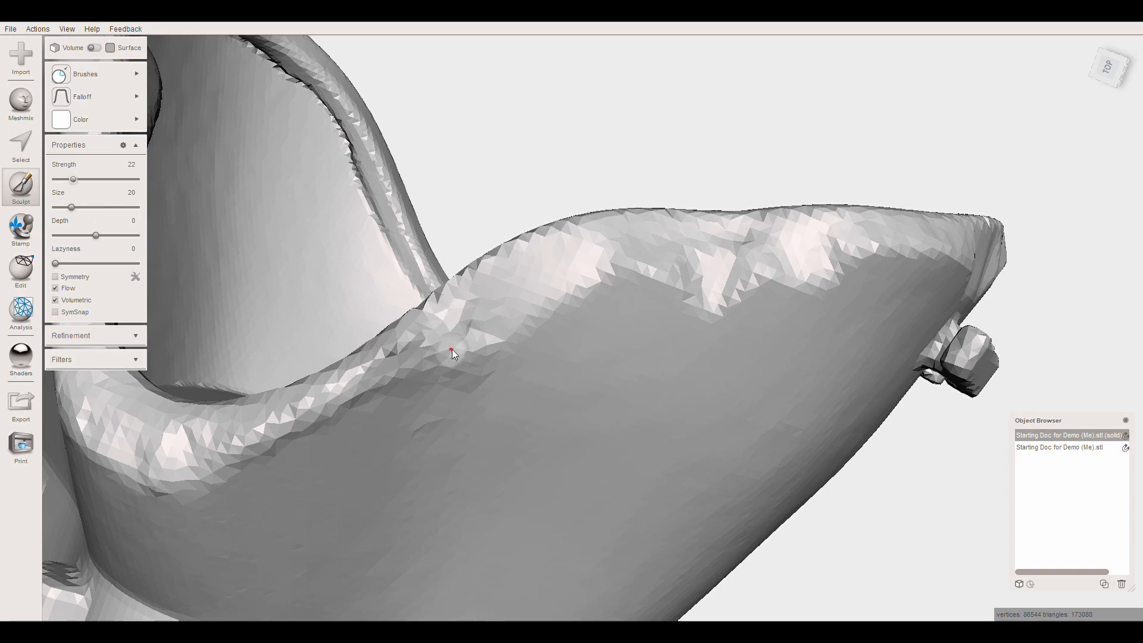
right_click_drag(494, 305, 470, 323)
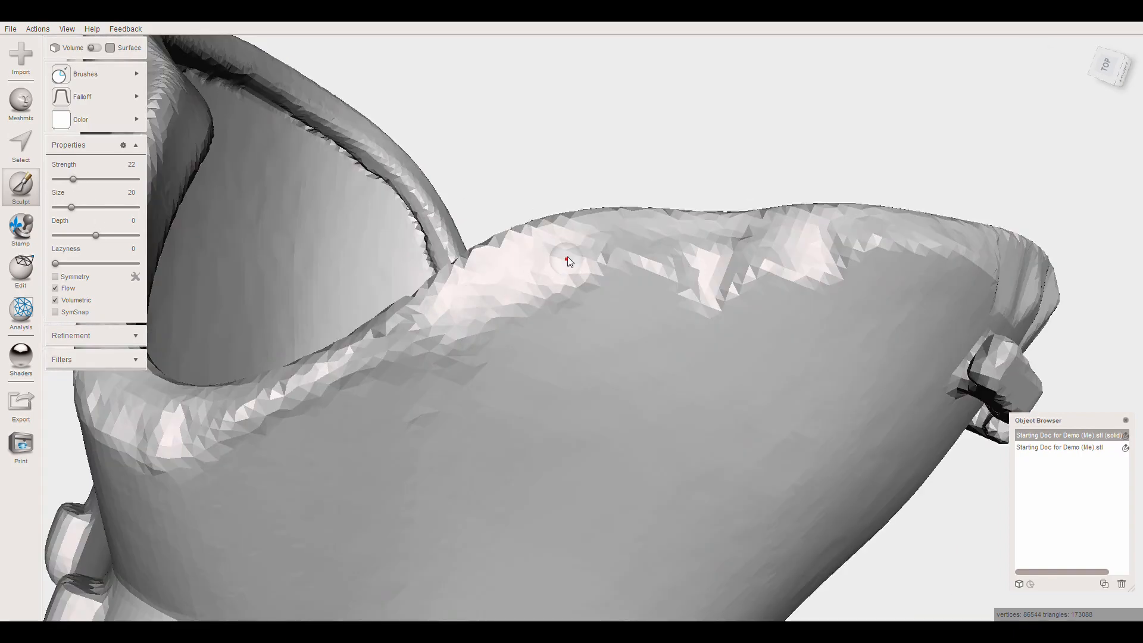
right_click_drag(484, 285, 648, 281)
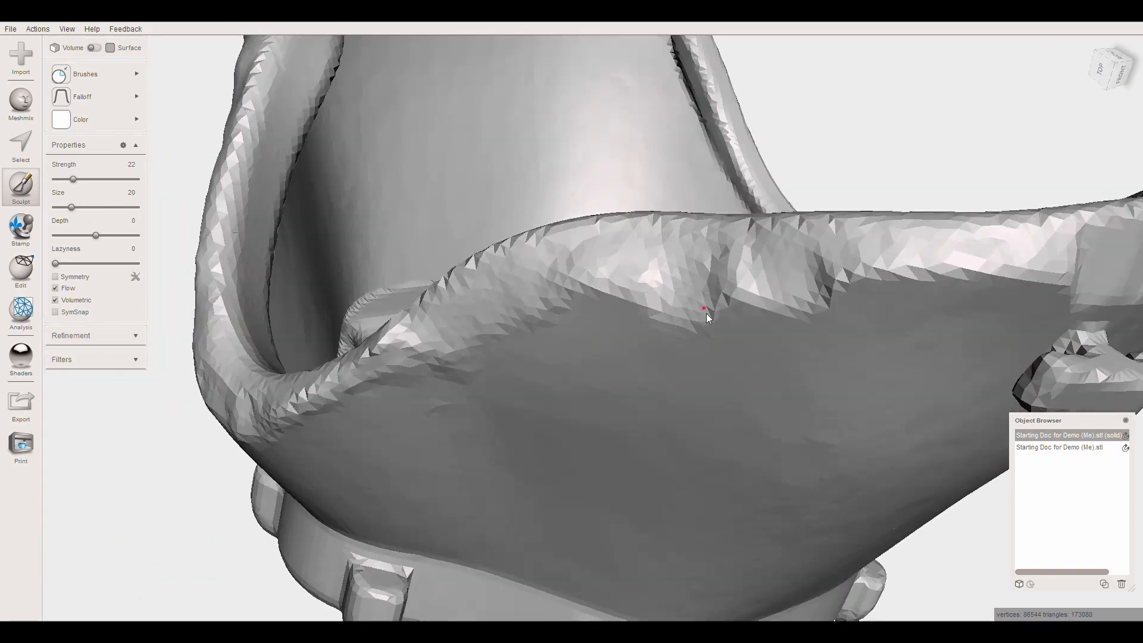
left_click_drag(706, 314, 819, 278)
Smooth the opposite side band with a stronger brush of size 27, and level its facets with Flatten at strength 24.
left_click(87, 179)
left_click(77, 207)
mouse_move(655, 284)
left_mouse_down()
mouse_move(649, 267)
mouse_move(790, 291)
mouse_move(625, 276)
mouse_move(559, 301)
mouse_move(757, 286)
left_mouse_up()
right_click_drag(757, 286, 732, 354)
left_click(95, 75)
left_click(180, 170)
mouse_move(696, 275)
left_mouse_down()
mouse_move(683, 310)
mouse_move(652, 292)
left_mouse_up()
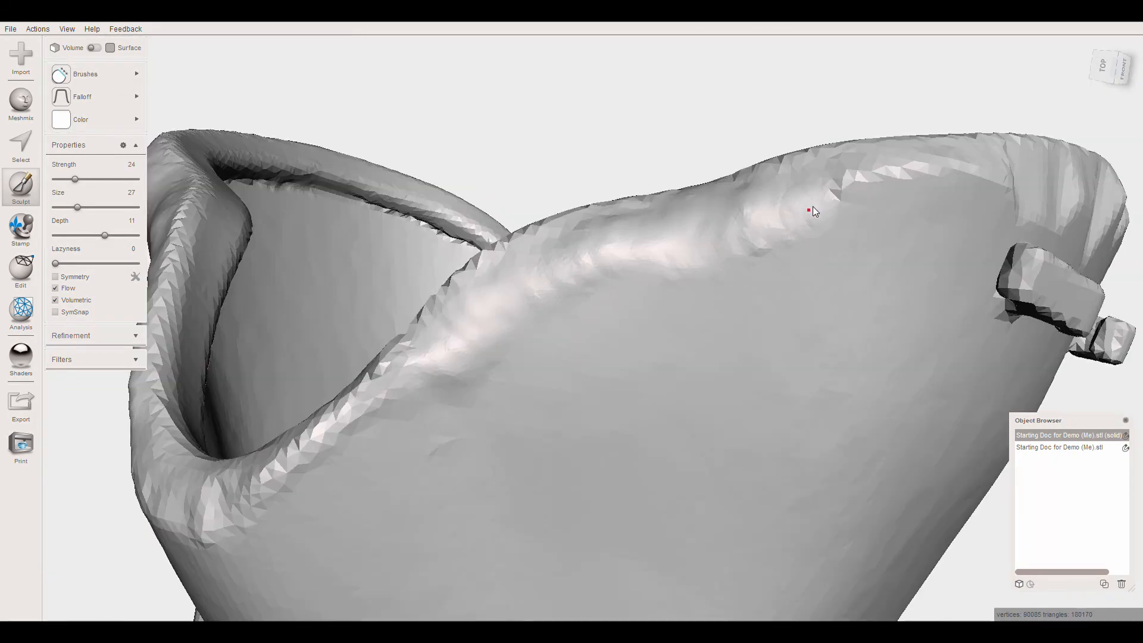
Use BubbleSmooth at strength 49 and size 20 above the front hooks, then Flatten at strength 24 on the rough facets.
left_click(122, 73)
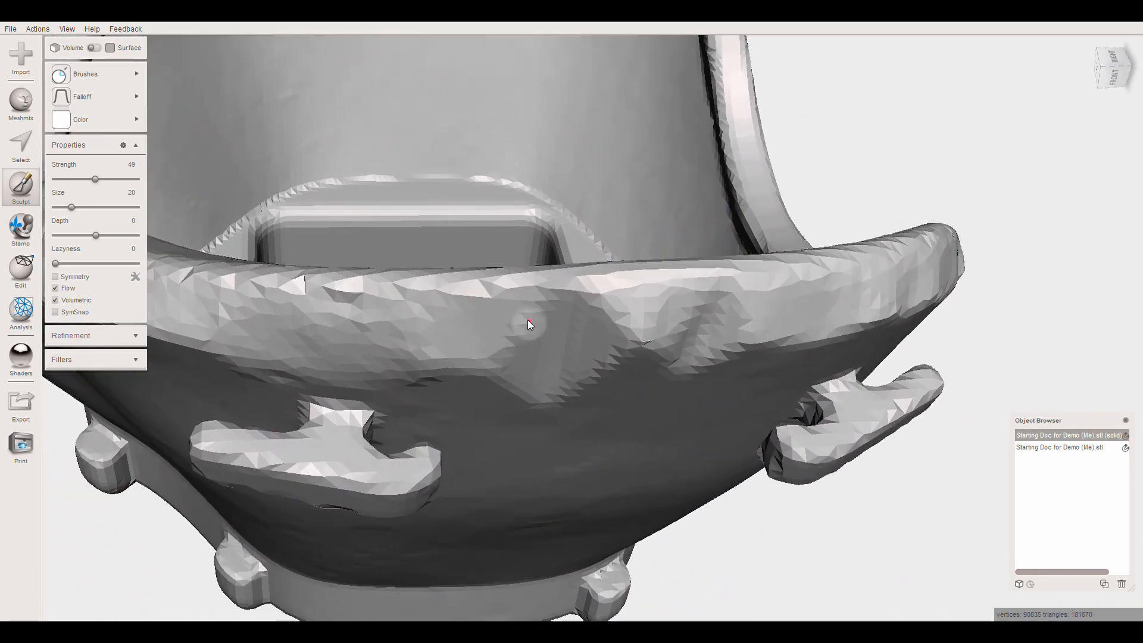
mouse_move(528, 320)
left_mouse_down()
mouse_move(581, 334)
mouse_move(597, 366)
left_mouse_up()
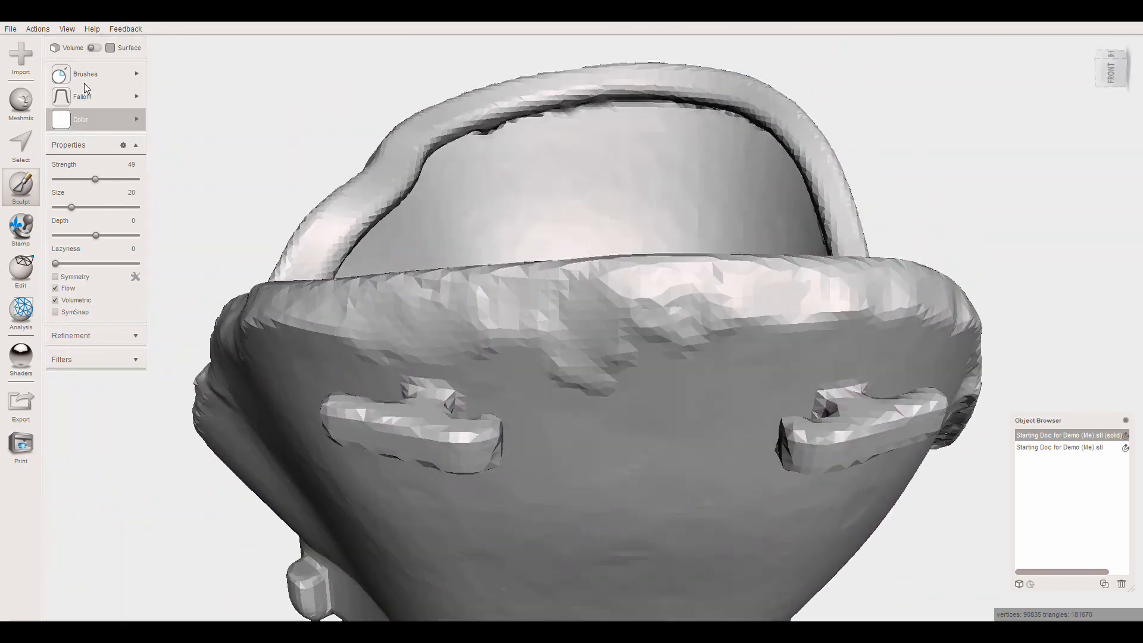
left_click(83, 73)
left_click(196, 137)
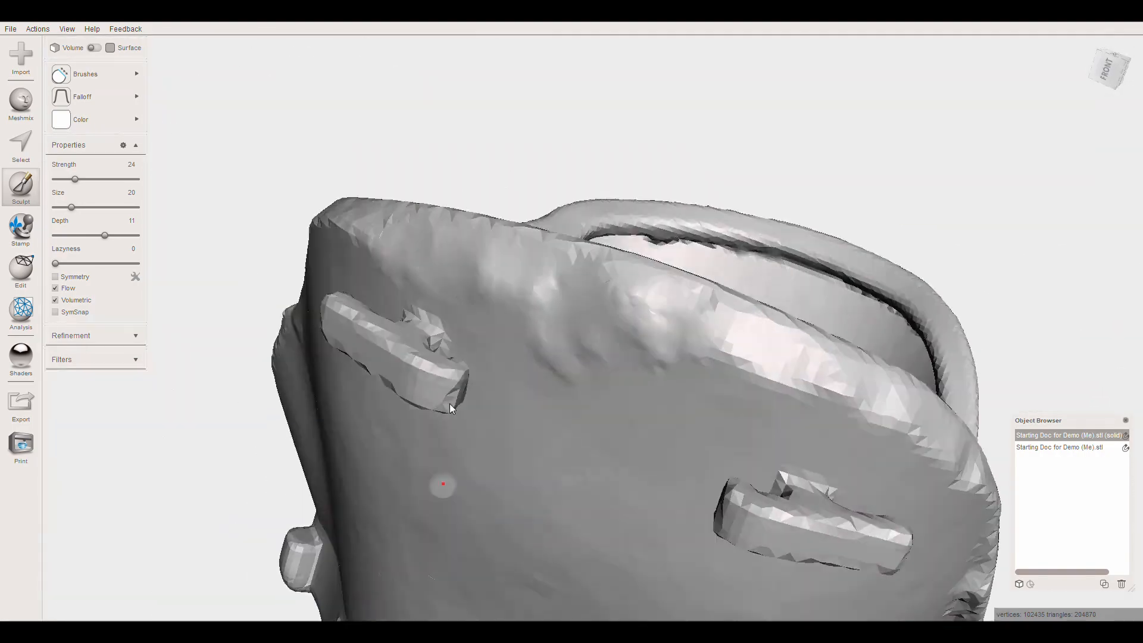
Rework the lumpy patch between the front hooks, alternating Flatten at strength 24 and BubbleSmooth at strength 41.
key("space")
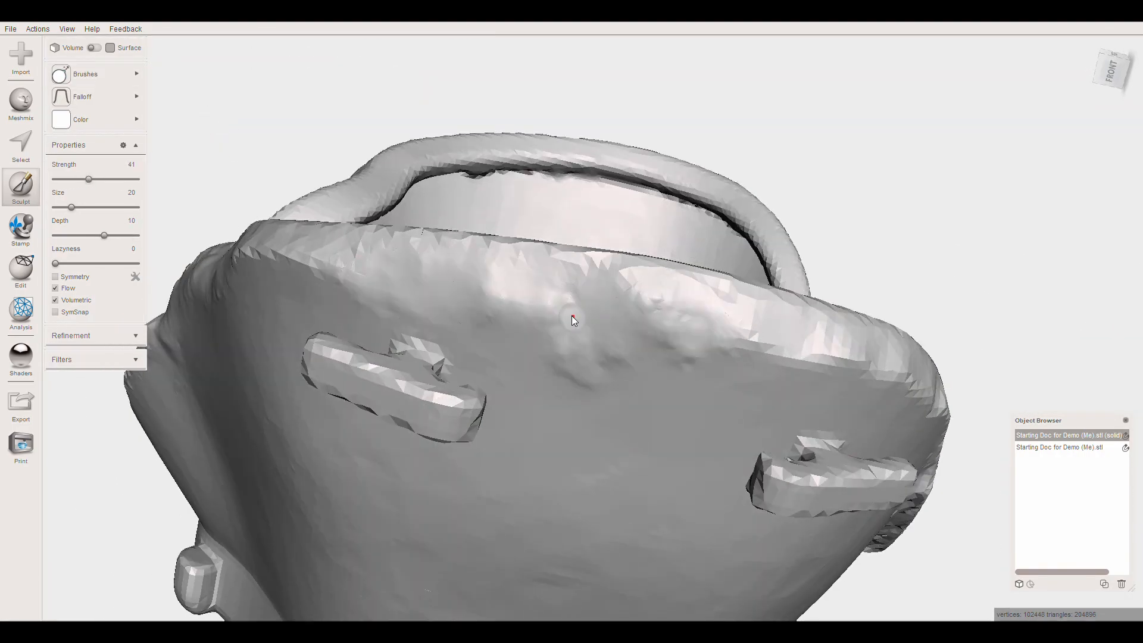
key("space")
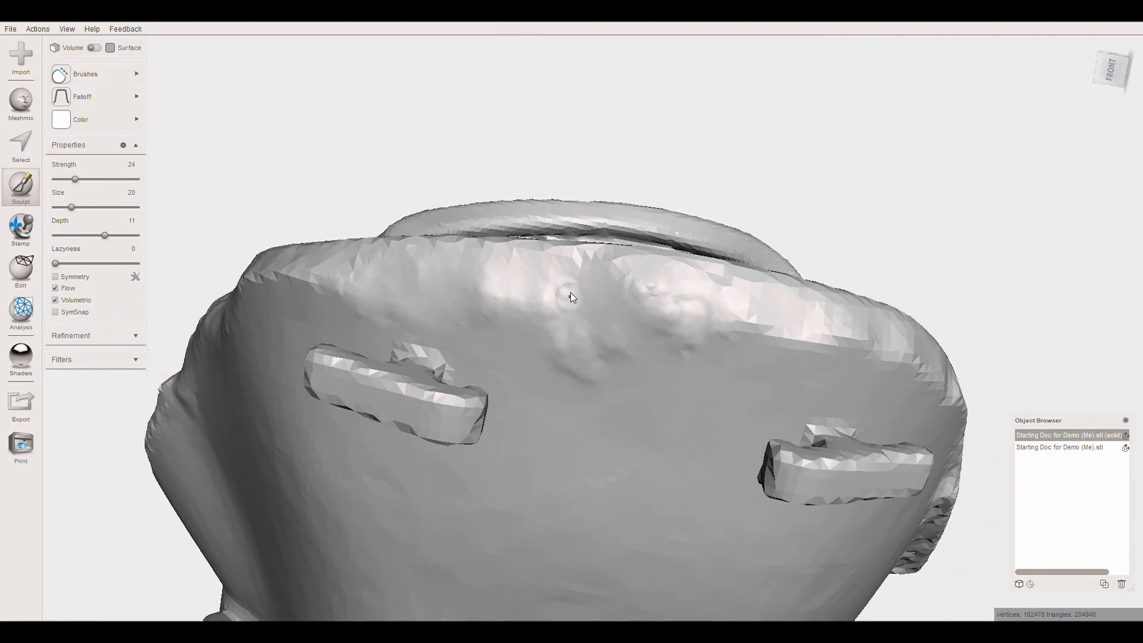
key("space")
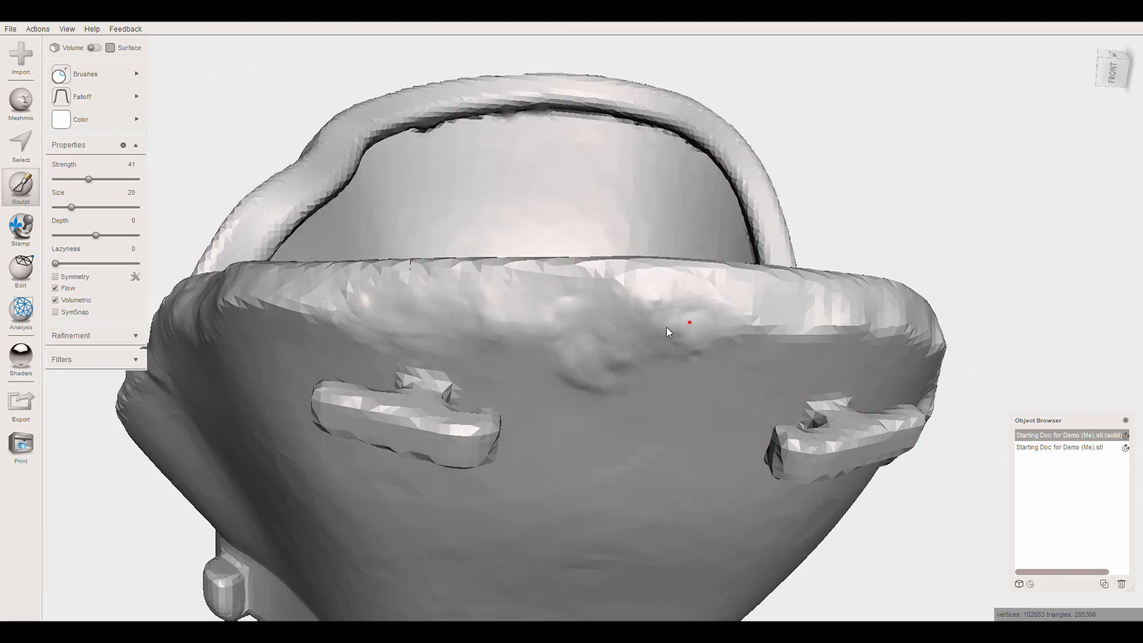
key("space")
left_click(219, 124)
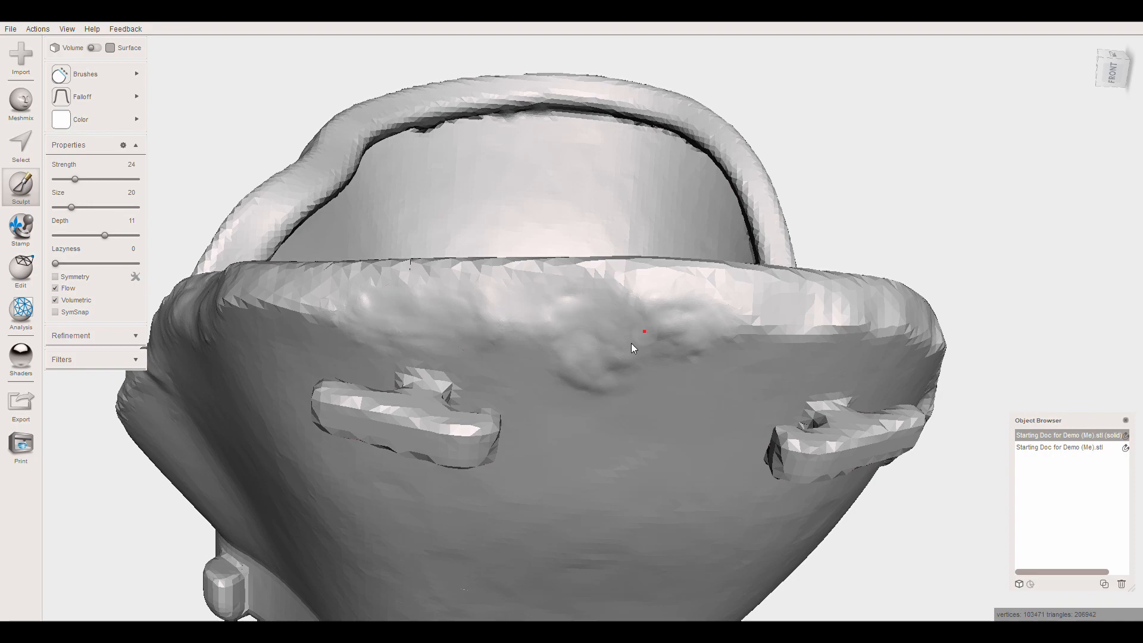
Smooth the lumpy patch between the front hooks with BubbleSmooth at strength 33, and switch brushes for further levelling.
mouse_move(698, 334)
right_mouse_down()
mouse_move(745, 297)
mouse_move(746, 318)
mouse_move(658, 106)
mouse_move(639, 210)
mouse_move(643, 280)
mouse_move(479, 172)
mouse_move(620, 194)
mouse_move(491, 169)
mouse_move(513, 205)
mouse_move(587, 202)
mouse_move(765, 66)
mouse_move(831, 102)
mouse_move(503, 243)
mouse_move(477, 211)
mouse_move(439, 429)
mouse_move(499, 309)
mouse_move(490, 343)
mouse_move(459, 375)
mouse_move(576, 188)
mouse_move(452, 387)
mouse_move(362, 331)
mouse_move(434, 366)
mouse_move(492, 238)
mouse_move(421, 339)
mouse_move(581, 285)
mouse_move(547, 304)
mouse_move(576, 406)
mouse_move(535, 386)
mouse_move(458, 256)
right_mouse_up()
left_click(90, 74)
left_click(276, 218)
right_click_drag(327, 260, 520, 331)
left_click(82, 179)
mouse_move(582, 387)
right_mouse_down()
mouse_move(747, 303)
mouse_move(588, 327)
mouse_move(558, 307)
right_mouse_up()
key("space")
left_click(282, 128)
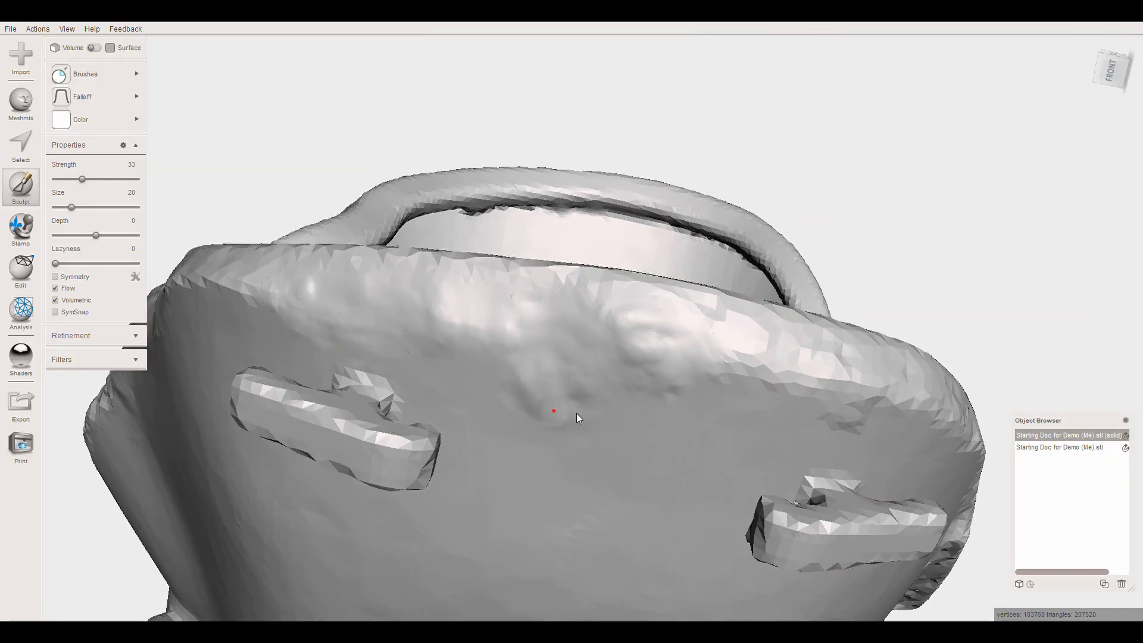
Switch to the Flatten brush and level a remaining bump low on the front band.
scroll(616, 331, "down", 4)
right_click_drag(579, 326, 676, 360)
scroll(663, 369, "up", 6)
scroll(663, 369, "up", 1)
mouse_move(89, 75)
left_click(308, 123)
left_click_drag(668, 434, 678, 443)
right_click_drag(680, 443, 639, 406)
Reduce the brush strength, set its size to 17, and refine a short rough stretch of the outer band.
left_click(238, 191)
scroll(441, 295, "down", 5)
mouse_move(440, 295)
right_mouse_down()
mouse_move(526, 160)
mouse_move(519, 361)
mouse_move(683, 301)
right_mouse_up()
scroll(683, 301, "up", 3)
scroll(683, 301, "up", 5)
mouse_move(612, 158)
right_mouse_down()
mouse_move(643, 261)
mouse_move(455, 246)
right_mouse_up()
left_click_drag(83, 179, 70, 179)
left_click_drag(71, 207, 69, 207)
left_click_drag(258, 265, 313, 272)
Switch to the Flatten brush and level a long stretch of facets across the outer band.
mouse_move(90, 75)
left_click(308, 123)
mouse_move(182, 255)
left_mouse_down()
mouse_move(667, 356)
mouse_move(791, 271)
left_mouse_up()
mouse_move(737, 333)
right_mouse_down()
mouse_move(664, 277)
mouse_move(594, 284)
mouse_move(601, 310)
right_mouse_up()
Switch to BubbleSmooth, adjust its strength, and smooth the freshly flattened stretch of the band.
mouse_move(89, 75)
left_click(264, 218)
left_click(76, 180)
mouse_move(424, 262)
right_mouse_down()
mouse_move(413, 216)
mouse_move(435, 267)
right_mouse_up()
scroll(434, 268, "up", 3)
mouse_move(465, 389)
left_mouse_down()
mouse_move(303, 476)
mouse_move(228, 491)
left_mouse_up()
scroll(494, 349, "down", 3)
Switch to the Flatten brush and level the rough facets running up the next section of the band.
mouse_move(586, 300)
right_mouse_down()
mouse_move(677, 237)
mouse_move(462, 358)
right_mouse_up()
scroll(519, 310, "down", 4)
right_click_drag(519, 311, 595, 298)
scroll(595, 297, "down", 3)
mouse_move(89, 75)
left_click(305, 121)
mouse_move(450, 363)
left_mouse_down()
mouse_move(500, 239)
mouse_move(637, 107)
left_mouse_up()
scroll(663, 125, "up", 5)
Enlarge the Flatten brush and run it along the remaining jagged section of the outer band.
right_click_drag(663, 125, 404, 431)
scroll(405, 431, "down", 5)
key("bracketright")
mouse_move(338, 355)
left_mouse_down()
mouse_move(500, 243)
mouse_move(634, 126)
left_mouse_up()
scroll(564, 155, "down", 2)
mouse_move(563, 156)
right_mouse_down()
mouse_move(405, 299)
mouse_move(397, 279)
right_mouse_up()
Smooth the band beside the hook with BubbleSmooth, touching up with Flatten and setting the strength to 26.
mouse_move(113, 75)
left_click(266, 216)
left_click_drag(501, 179, 501, 198)
left_click(309, 121)
right_click_drag(506, 185, 480, 208)
left_click_drag(67, 179, 75, 179)
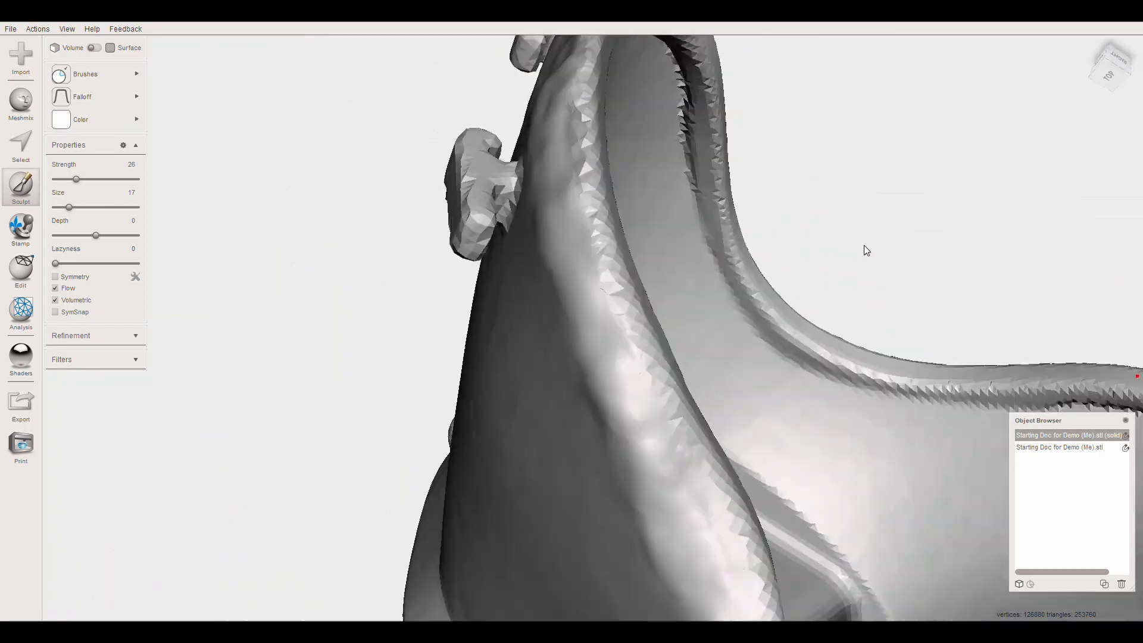
Sculpt away the jagged triangles where the rim's inner lip meets the mask wall, along the first curved stretch.
right_click_drag(864, 246, 541, 100)
scroll(658, 121, "down", 5)
scroll(541, 100, "up", 5)
right_click_drag(411, 273, 287, 376)
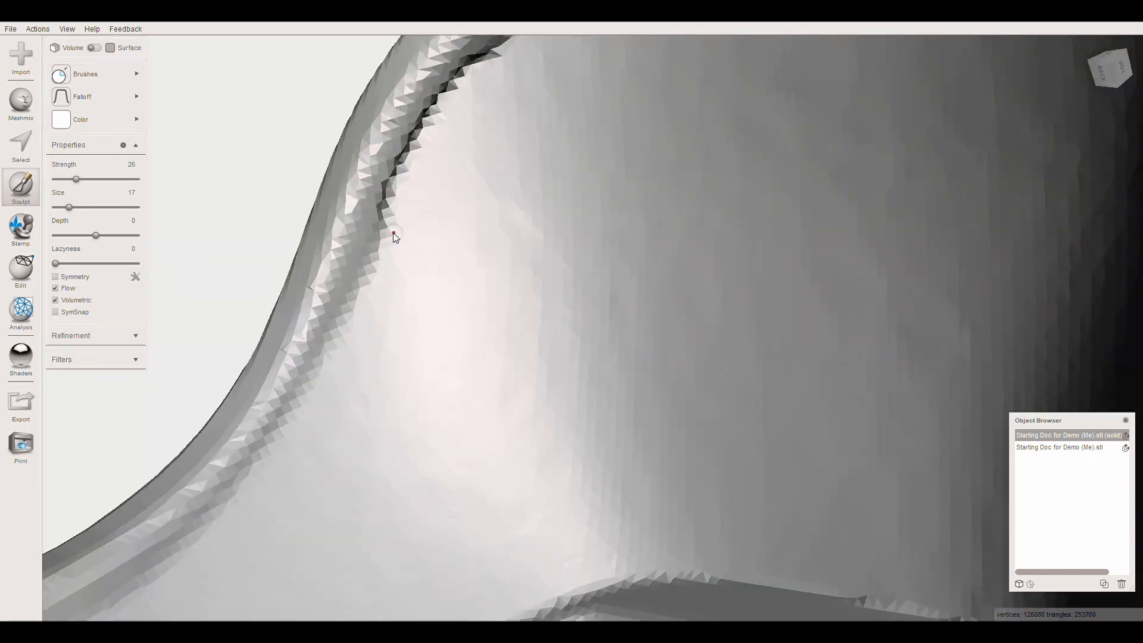
right_click_drag(390, 235, 485, 377)
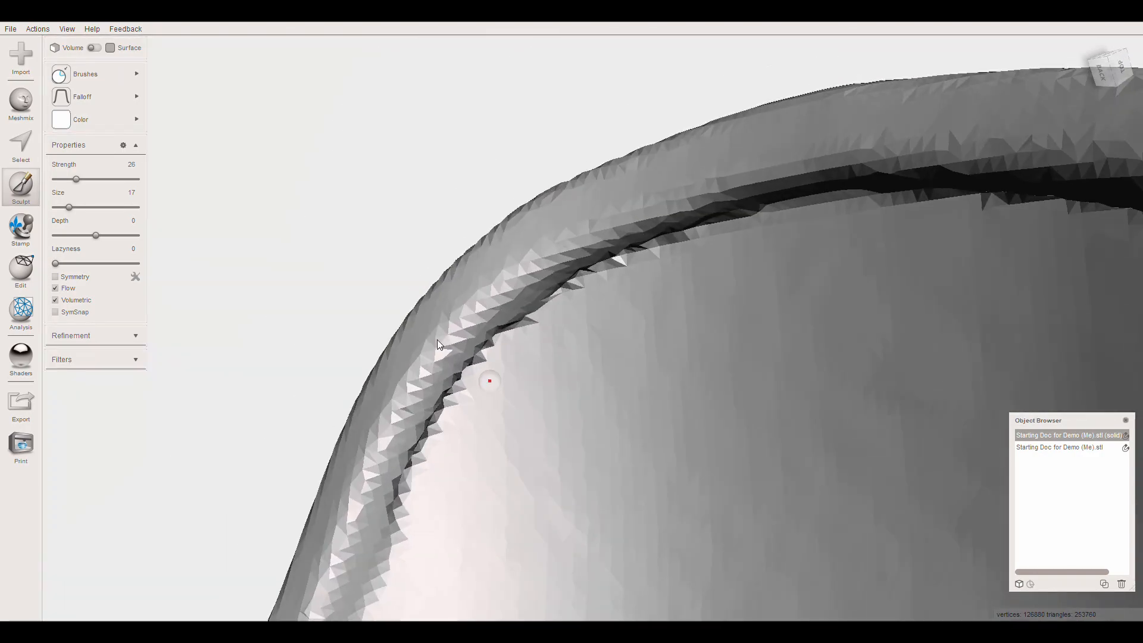
mouse_move(459, 395)
left_mouse_down()
mouse_move(567, 283)
mouse_move(636, 254)
left_mouse_up()
right_click_drag(636, 253, 901, 244)
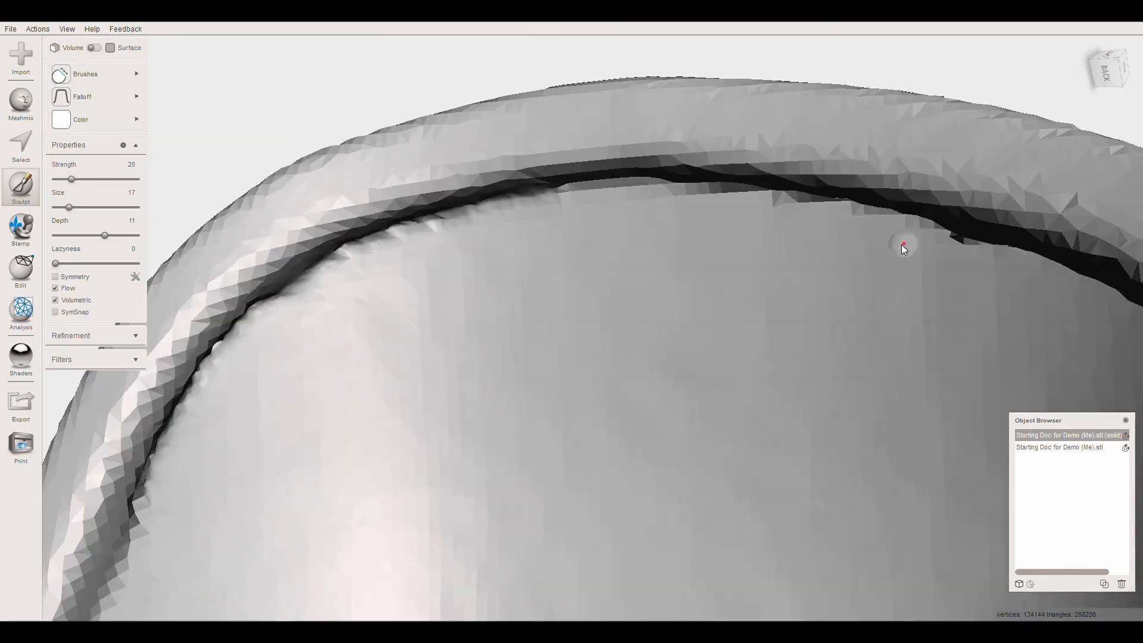
Continue sculpting along the remaining length of the rim's inner lip to even out its rough underside edge.
right_click_drag(561, 250, 585, 360)
mouse_move(517, 167)
left_mouse_down()
mouse_move(476, 128)
mouse_move(744, 357)
mouse_move(780, 367)
left_mouse_up()
scroll(780, 366, "down", 3)
mouse_move(780, 366)
right_mouse_down()
mouse_move(776, 385)
mouse_move(560, 238)
right_mouse_up()
left_click_drag(357, 65, 624, 358)
left_click_drag(842, 515, 956, 489)
Switch to the BubbleSmooth brush at strength 26 and smooth the last rough patch inside the mask.
left_click(85, 75)
left_click(262, 220)
right_click_drag(831, 521, 829, 446)
left_click_drag(849, 424, 661, 525)
right_click_drag(613, 342, 637, 320)
scroll(637, 320, "down", 5)
middle_click_drag(636, 320, 678, 180)
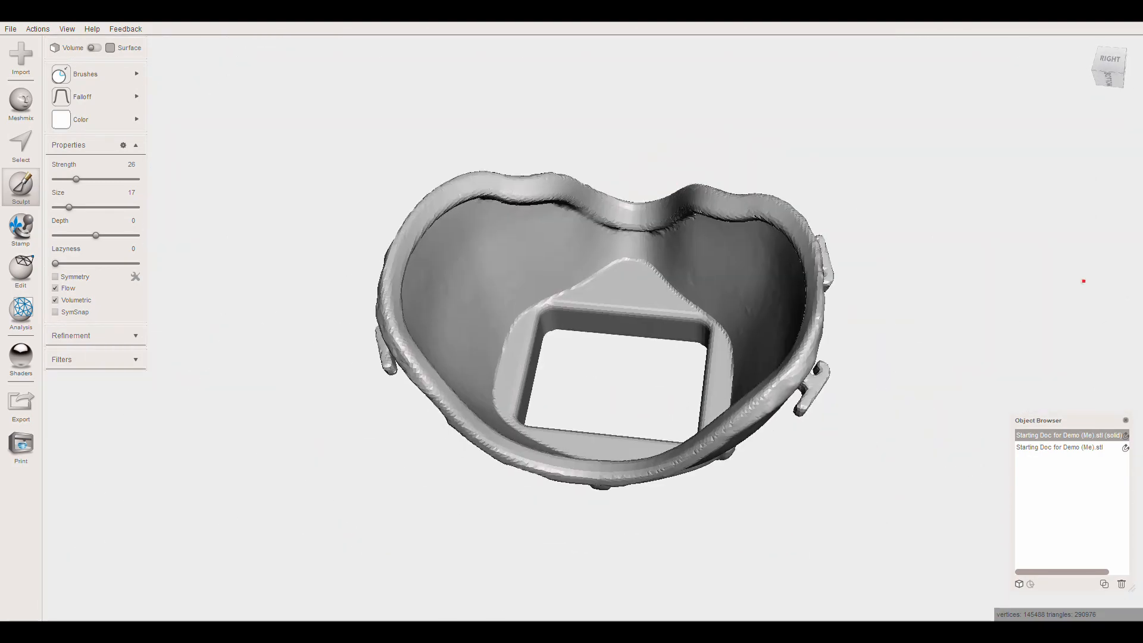
Inspect the whole mask mesh for defects with the analysis tool and examine the sculpted rim from several sides.
scroll(773, 378, "down", 2)
scroll(773, 377, "up", 1)
mouse_move(634, 227)
right_mouse_down()
mouse_move(657, 295)
mouse_move(651, 257)
right_mouse_up()
left_click(21, 271)
left_click(19, 316)
left_click(90, 48)
mouse_move(345, 221)
right_mouse_down()
mouse_move(260, 177)
mouse_move(357, 223)
right_mouse_up()
left_click(116, 159)
right_click_drag(685, 277, 657, 376)
right_click_drag(559, 179, 135, 173)
Select the entire mask and remesh it in Relative Density mode with density 0%, regularity 25 and 10 iterations.
left_click(21, 271)
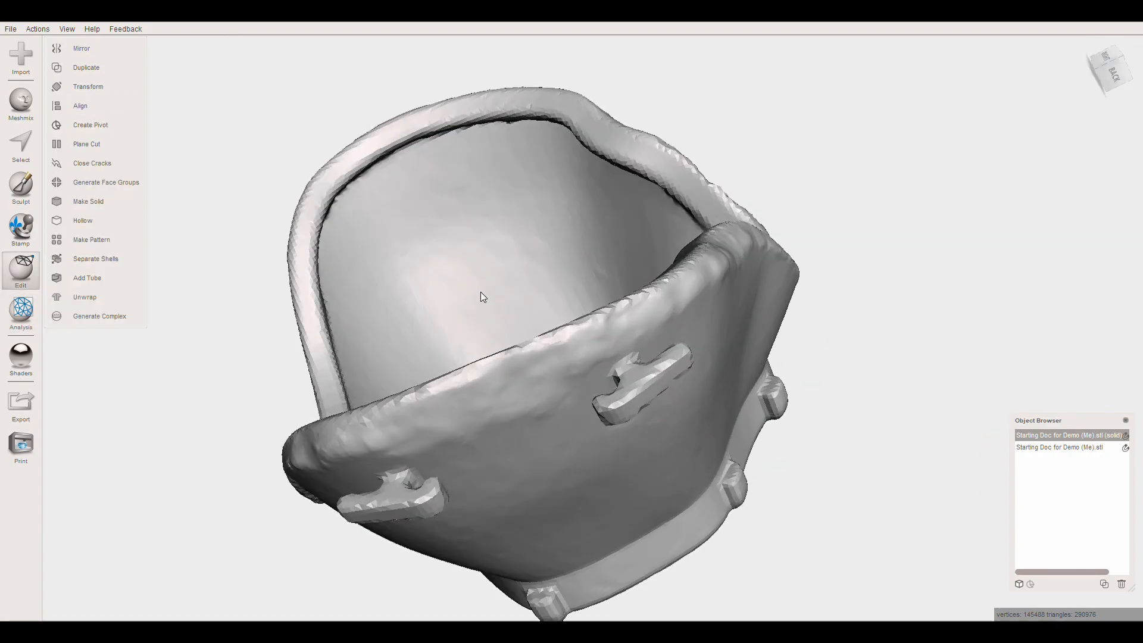
right_click_drag(482, 296, 387, 238)
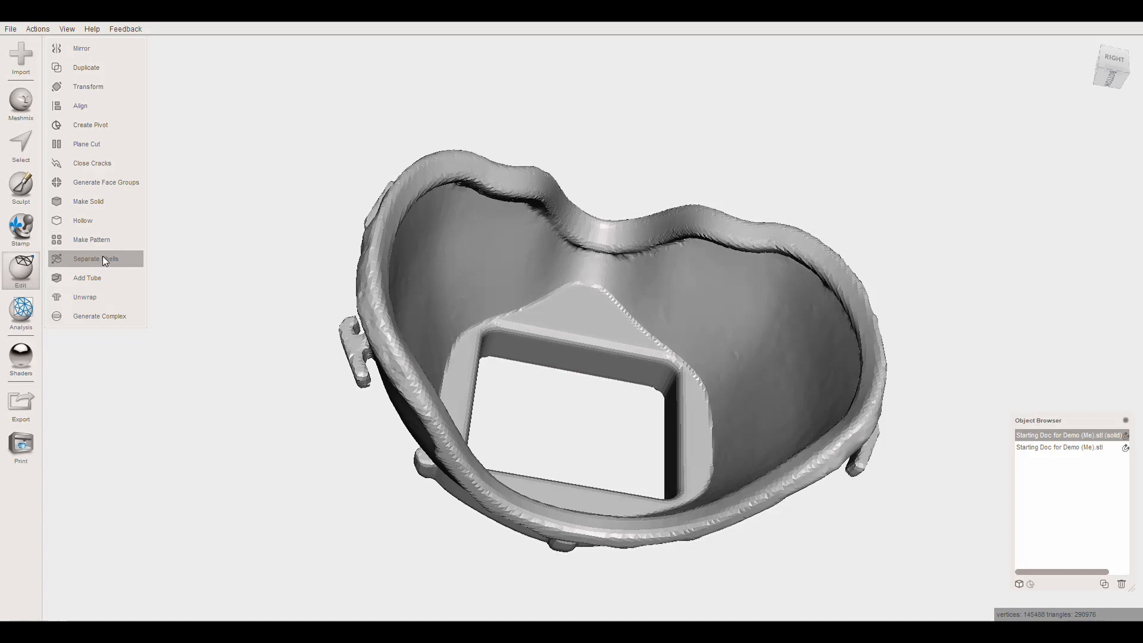
key("s")
key("ctrl+a")
mouse_move(101, 41)
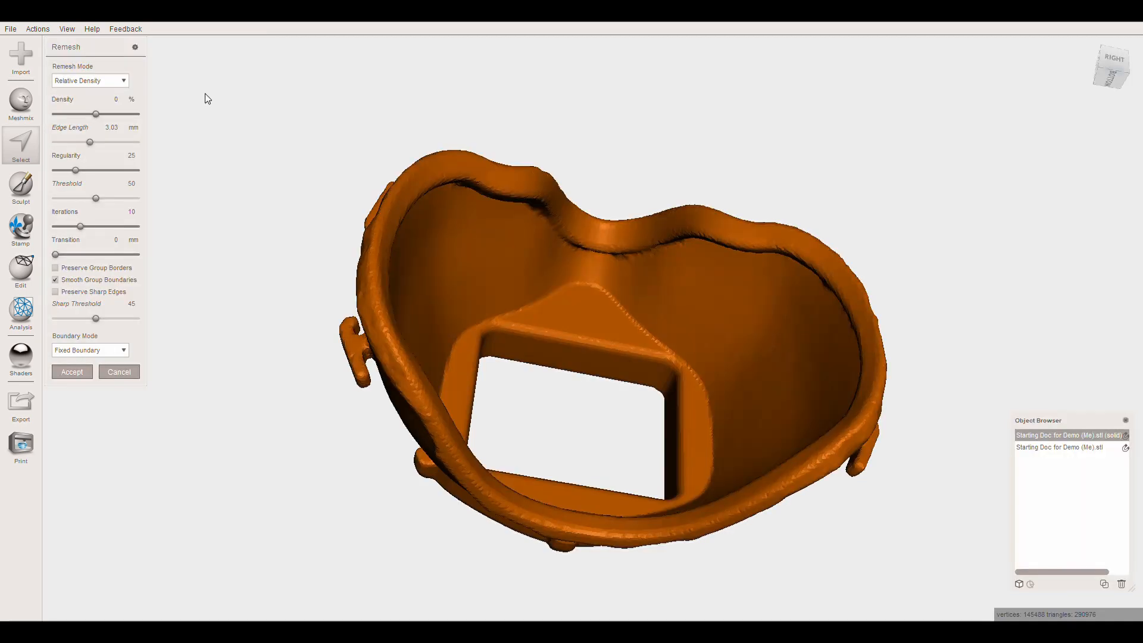
left_click(81, 370)
right_click_drag(805, 329, 768, 221)
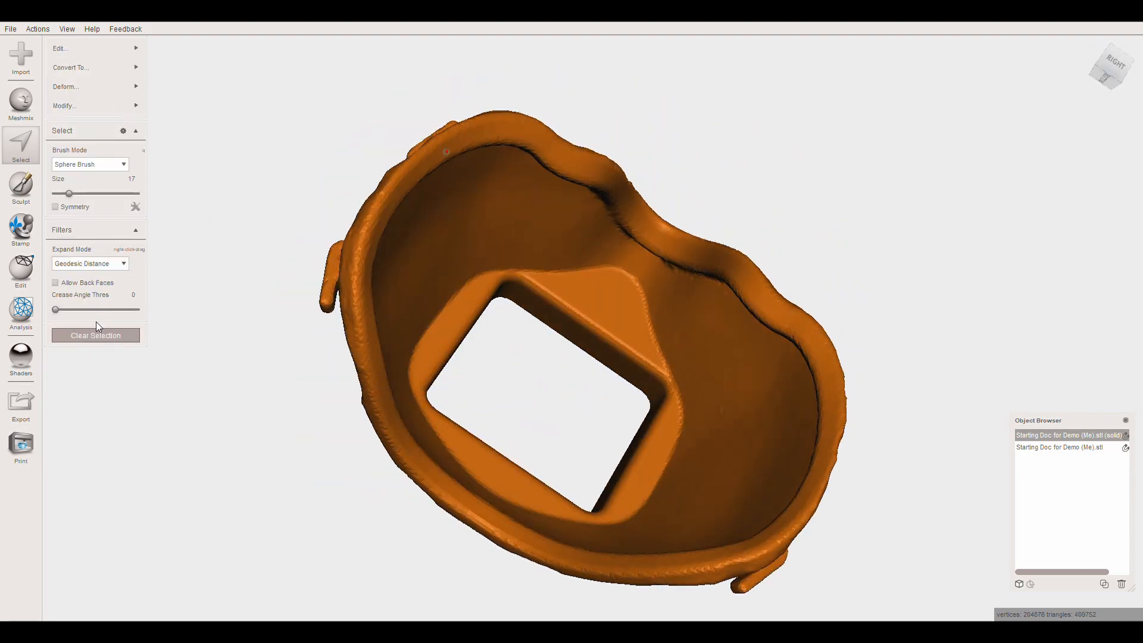
Export the remeshed mask and reduce the whole mesh by 50% using Shape Preserving with boundaries preserved.
left_click(10, 33)
left_click(56, 203)
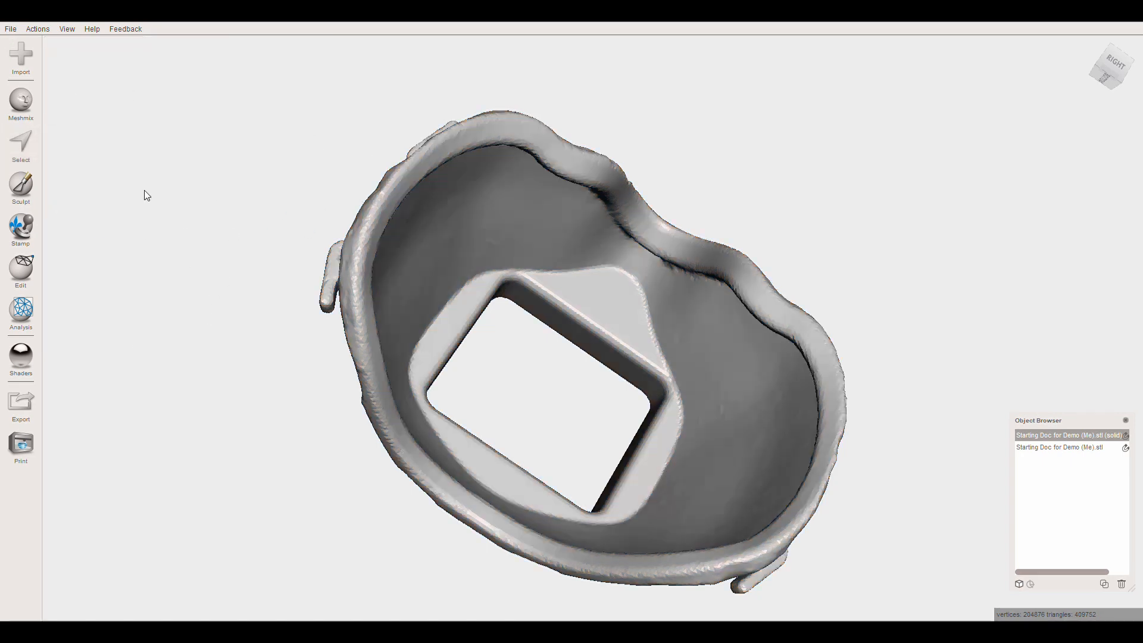
key("ctrl+a")
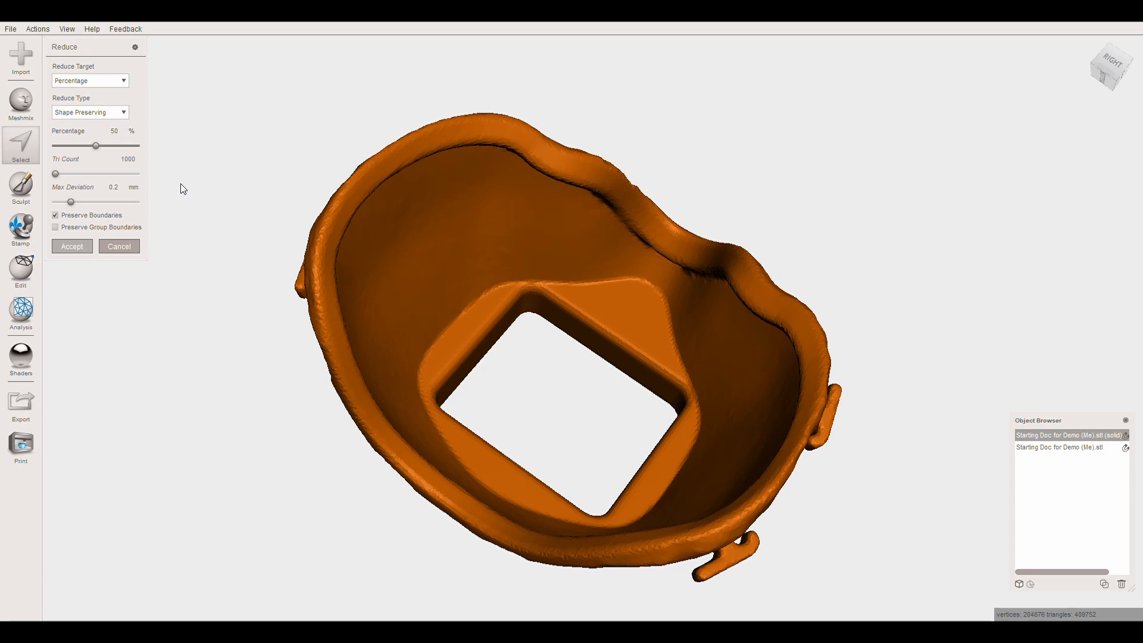
key("a")
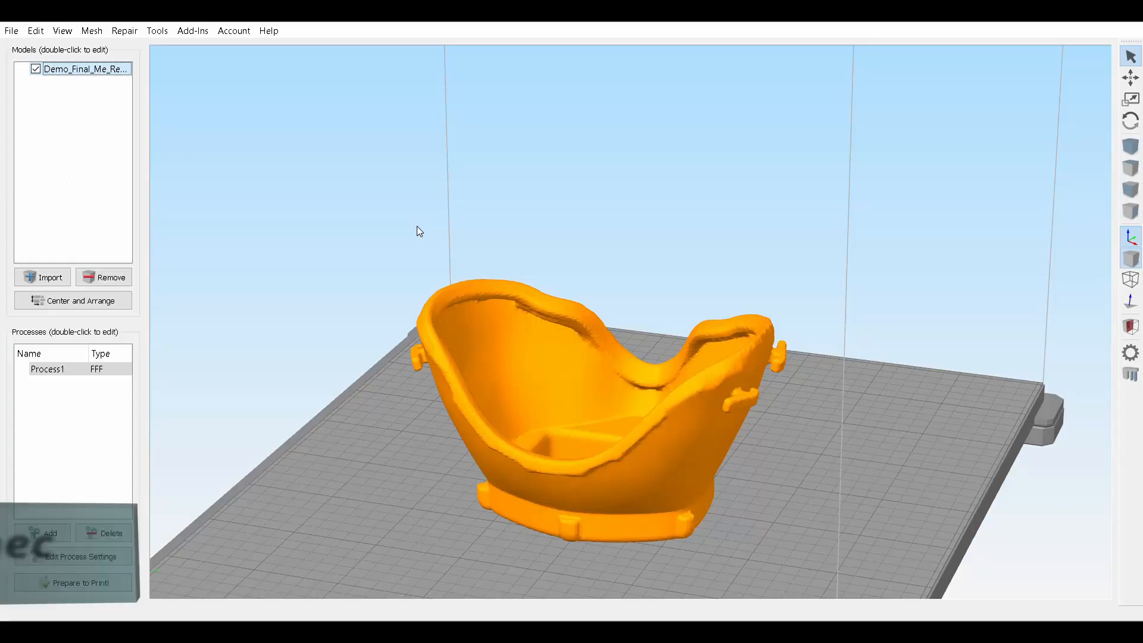
Switch to Simplify3D and examine the reduced mask model on the print bed from above.
right_click_drag(555, 360, 564, 375)
left_click_drag(567, 379, 475, 353)
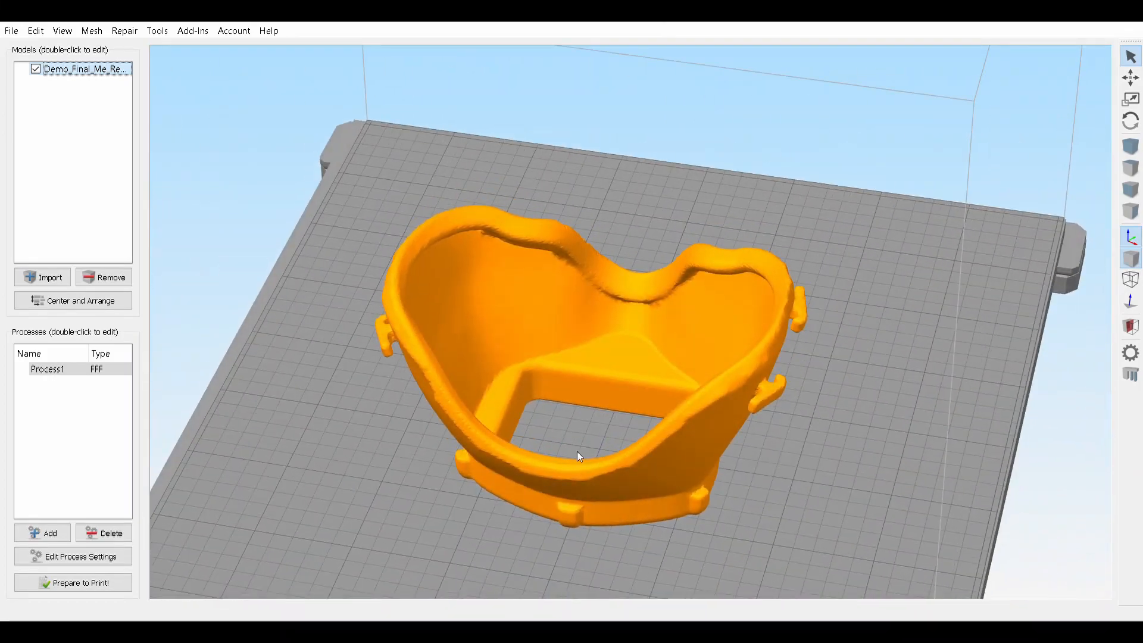